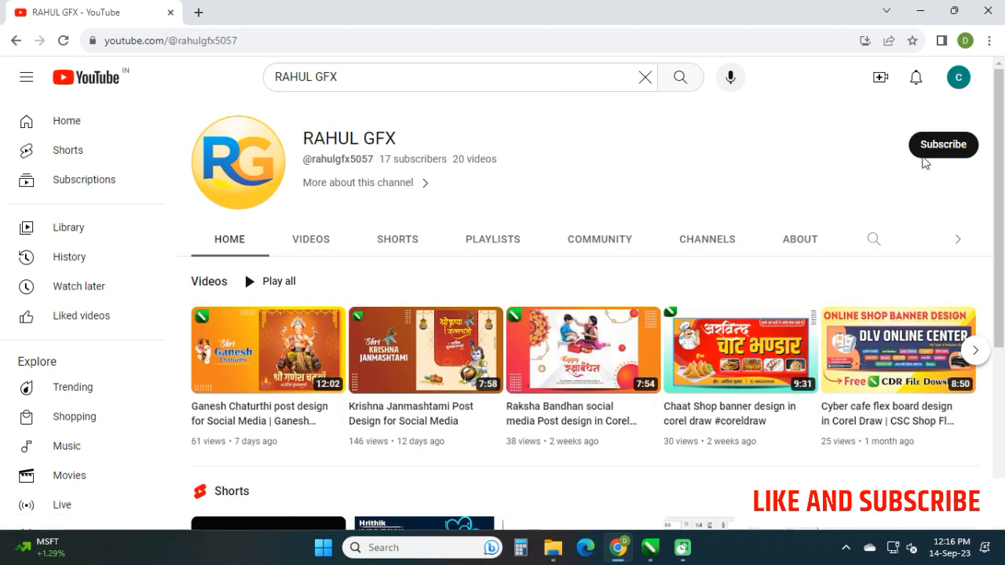
- Subscribe to the open YouTube channel and set its notifications to All
left_click(933, 153)
left_click(931, 154)
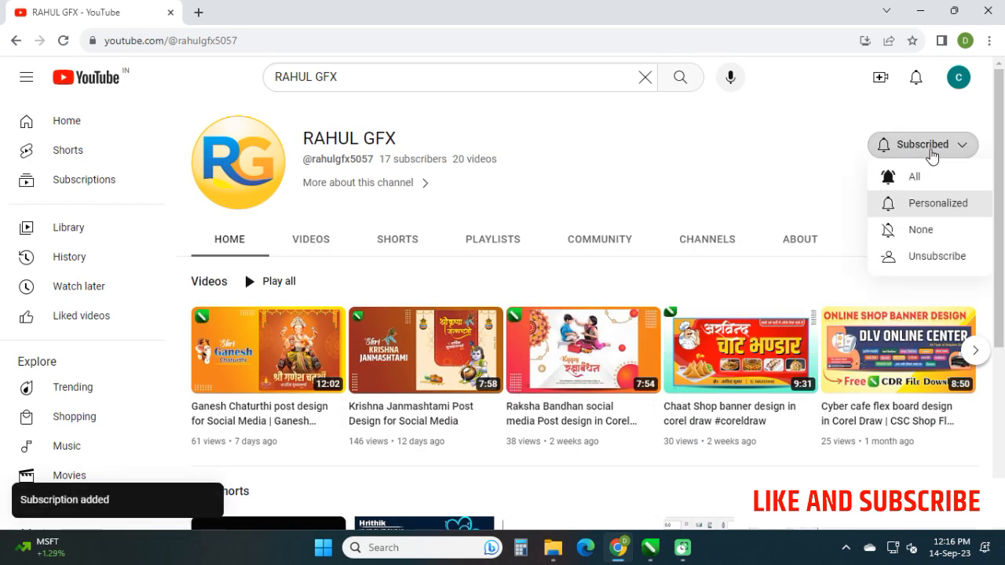
left_click(924, 174)
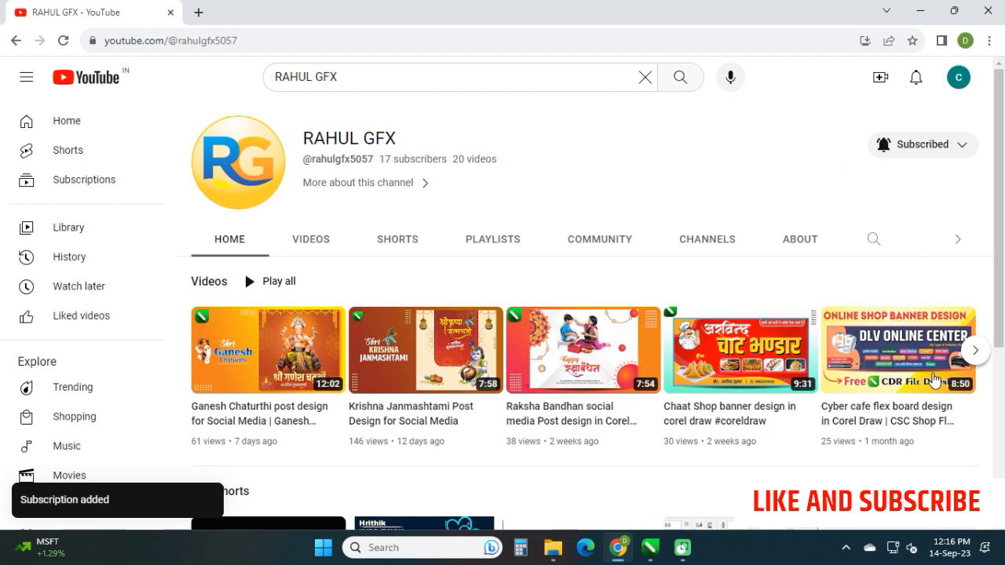
- Switch to CorelDRAW and draw a rectangle 7.5 inches wide and 2.5 inches high on Page 1
left_click(920, 11)
left_click(648, 553)
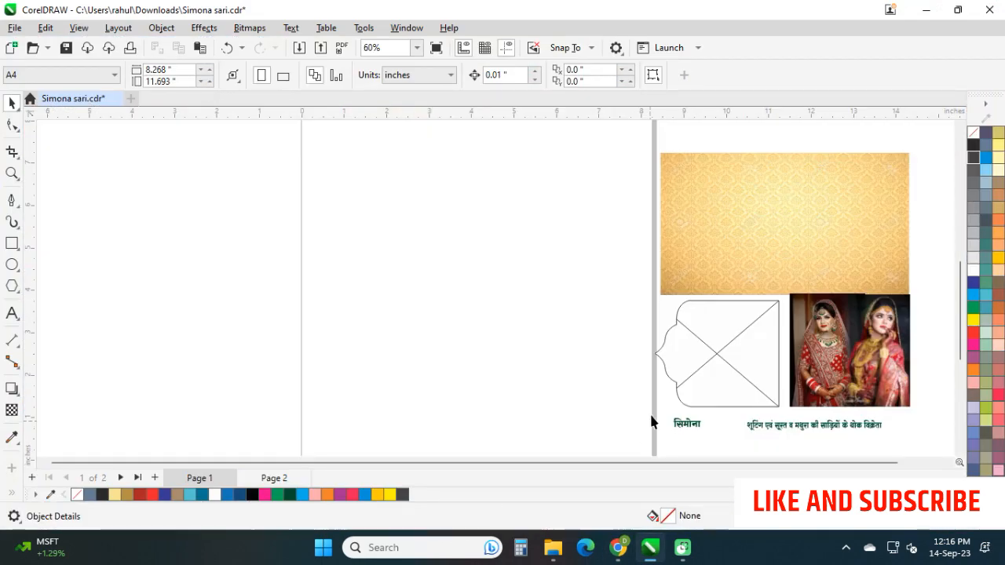
key("F6")
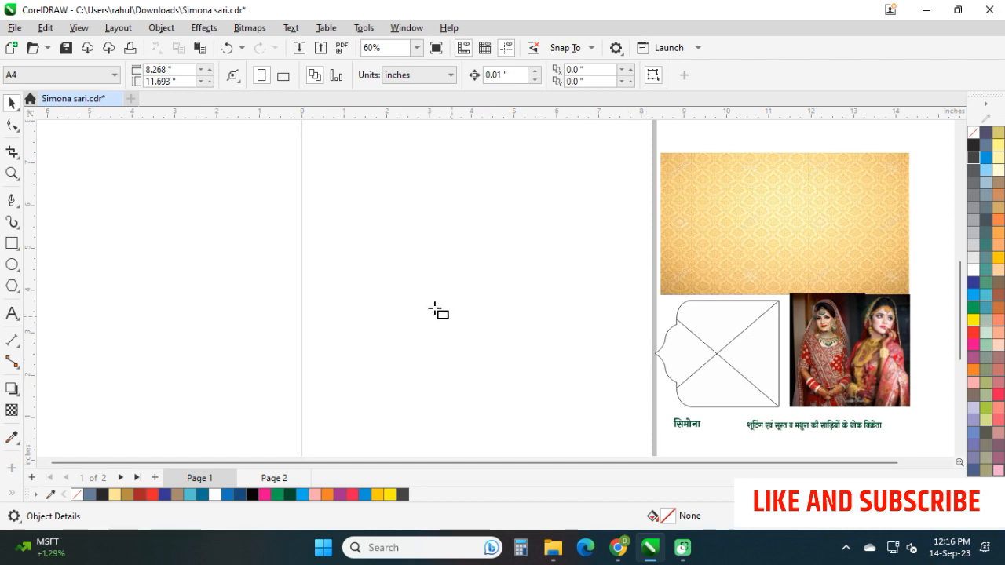
mouse_move(316, 217)
left_mouse_down()
mouse_move(366, 258)
mouse_move(476, 303)
left_mouse_up()
left_click(163, 73)
type("7.")
key("Tab")
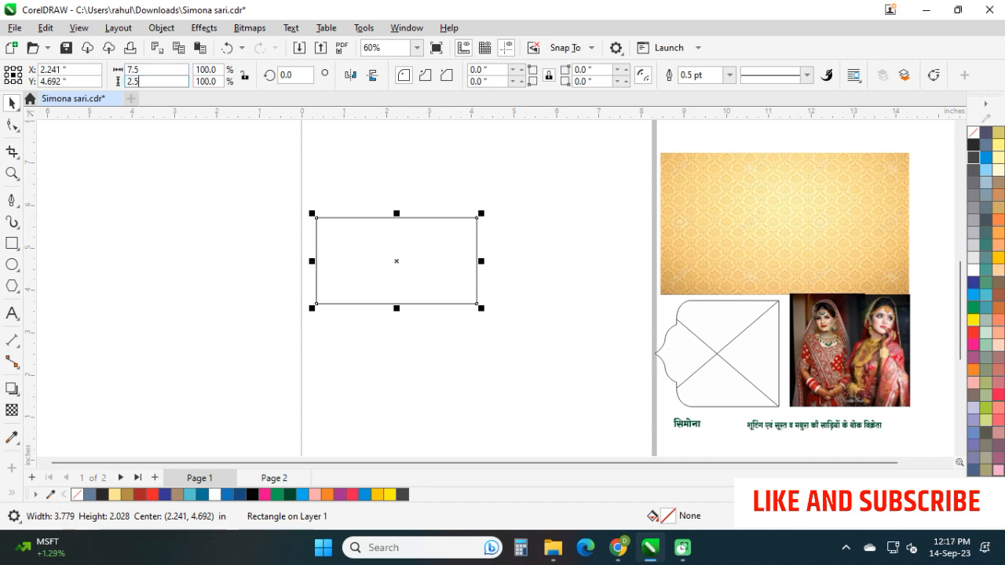
type("2.5")
key("Return")
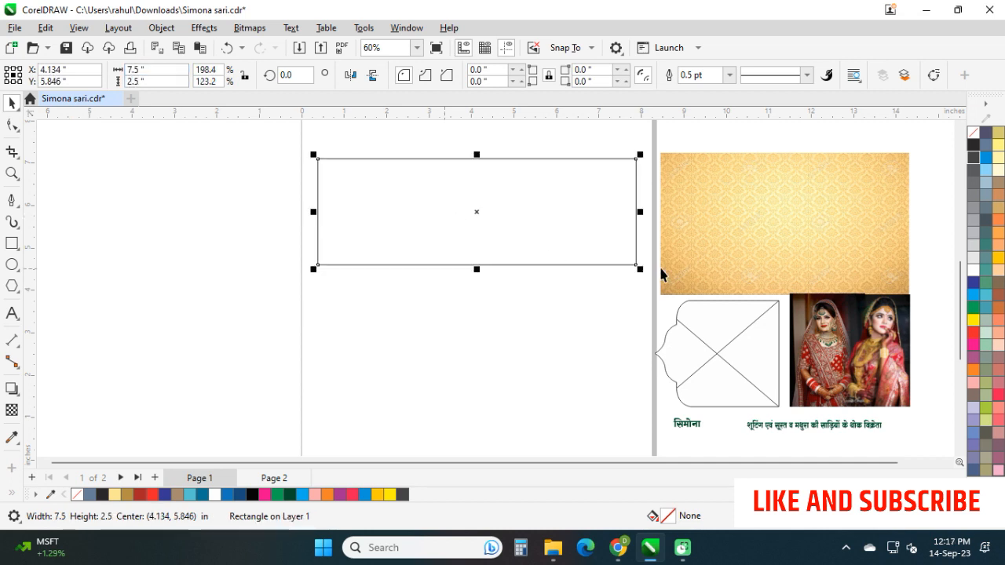
key("Escape")
- With the Pen tool, trace the upper scallop of the ornate empty frame, from its pointed tip to the inner corner
left_click(738, 236)
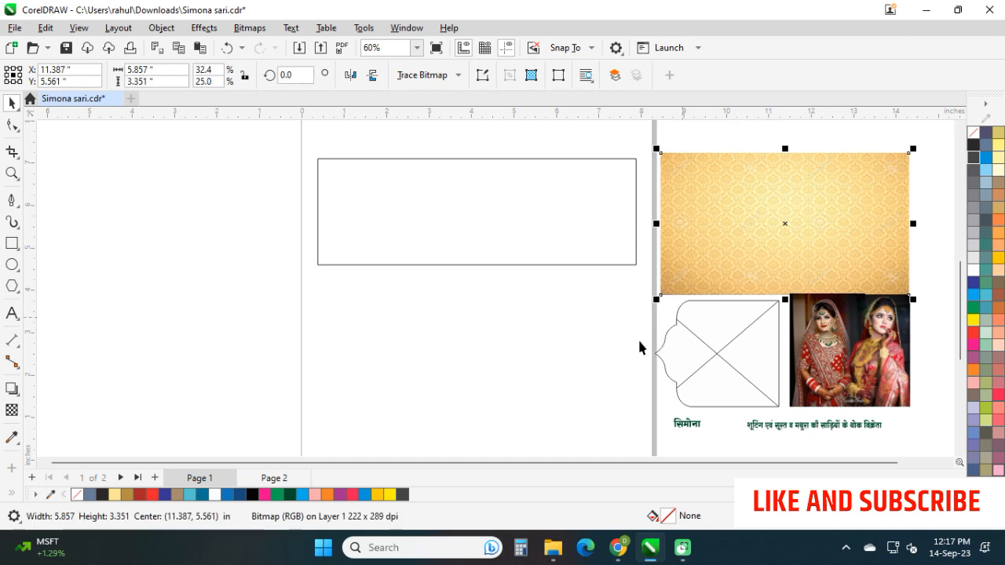
scroll(633, 341, "up", 2)
left_click_drag(633, 340, 243, 285)
key("F2")
left_click_drag(161, 167, 514, 349)
left_click_drag(432, 381, 394, 326)
key("F2")
left_click_drag(595, 346, 610, 393)
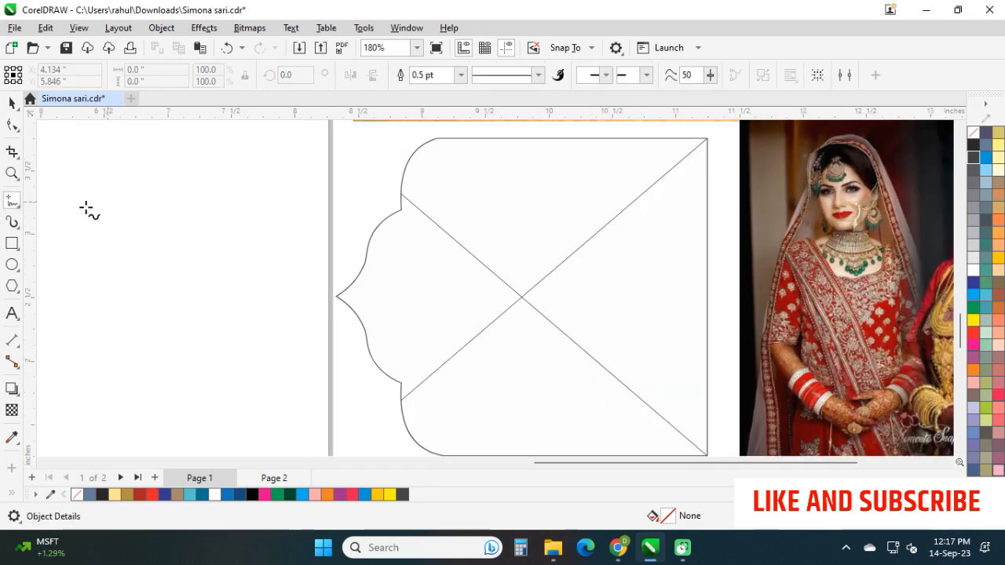
left_click(8, 205)
left_click(58, 249)
scroll(446, 315, "up", 3)
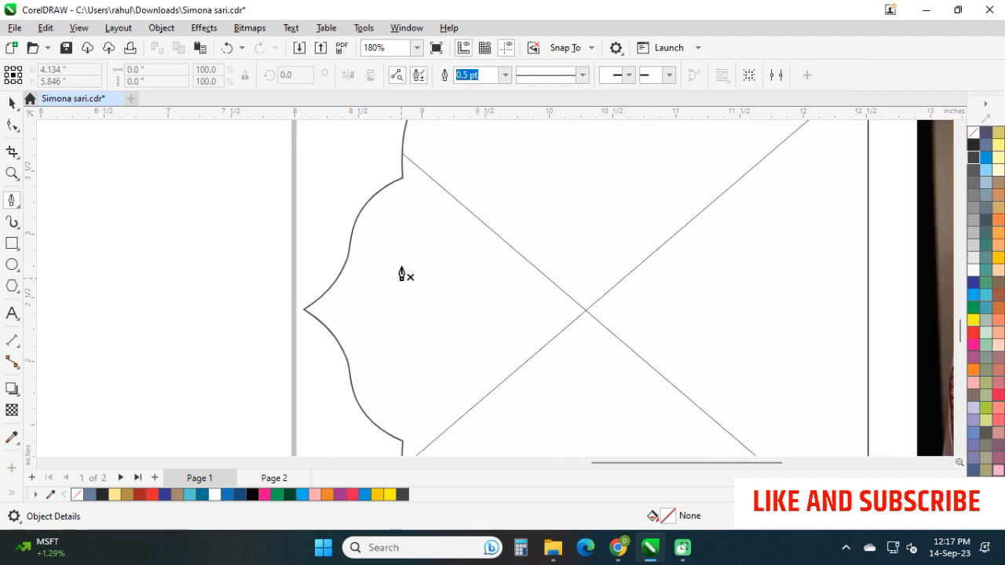
left_click(219, 336)
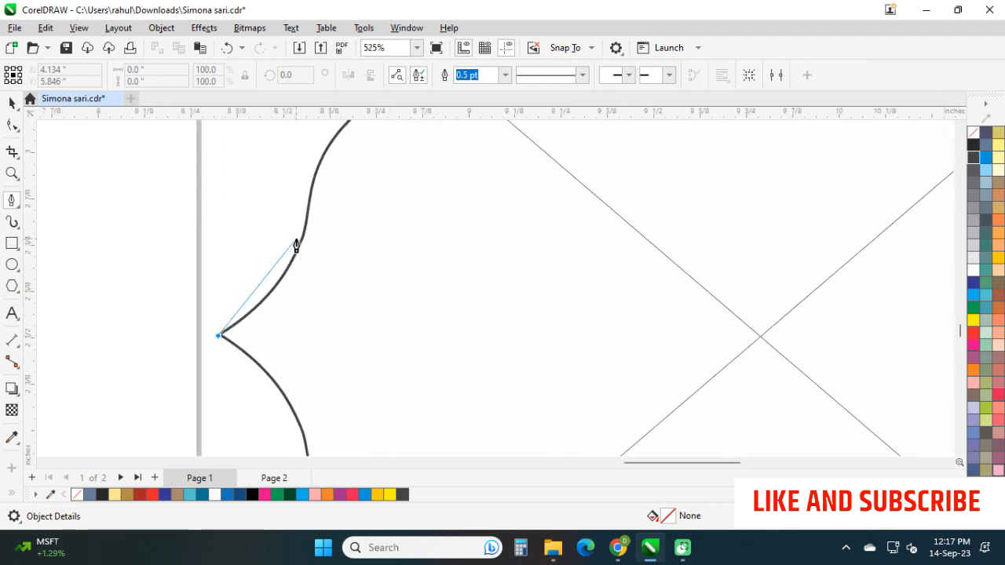
left_click_drag(305, 224, 320, 148)
left_click_drag(337, 196, 327, 355)
left_click_drag(398, 239, 404, 244)
left_click(399, 240)
- Continue the pen outline around the frame's upper rounded corner and along its top edge to the upper-right corner
left_click_drag(422, 175, 411, 346)
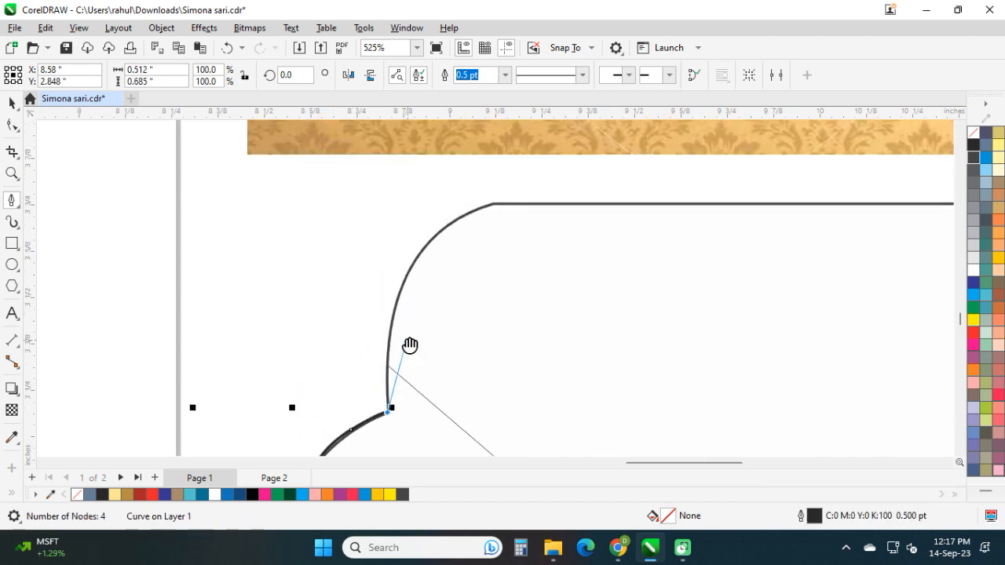
left_click_drag(406, 267, 494, 202)
left_click(493, 204)
left_click_drag(710, 214, 23, 251)
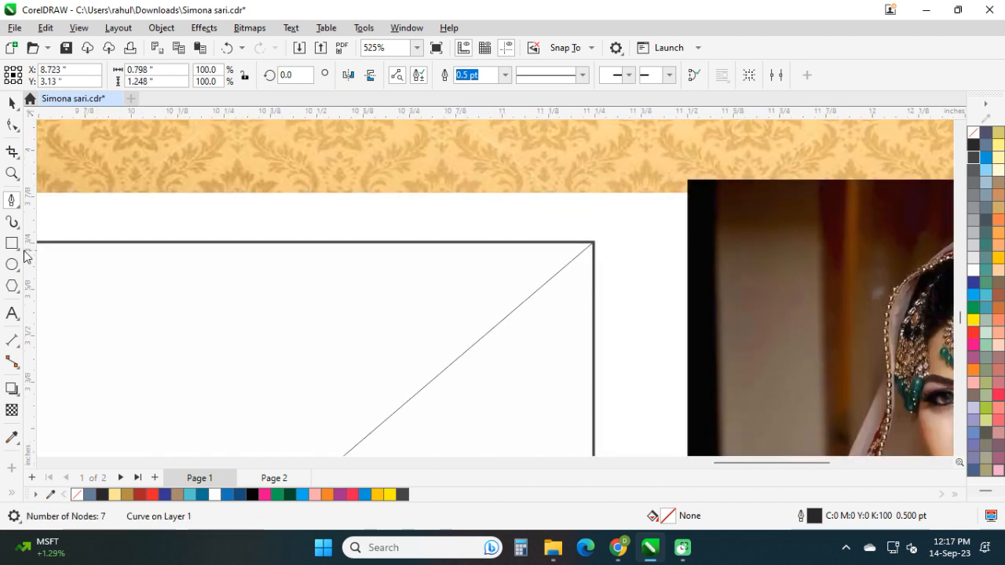
left_click(593, 242)
- Continue the pen outline down the frame's right edge and back along its bottom edge to the rounded corner
left_click_drag(592, 425, 568, 16)
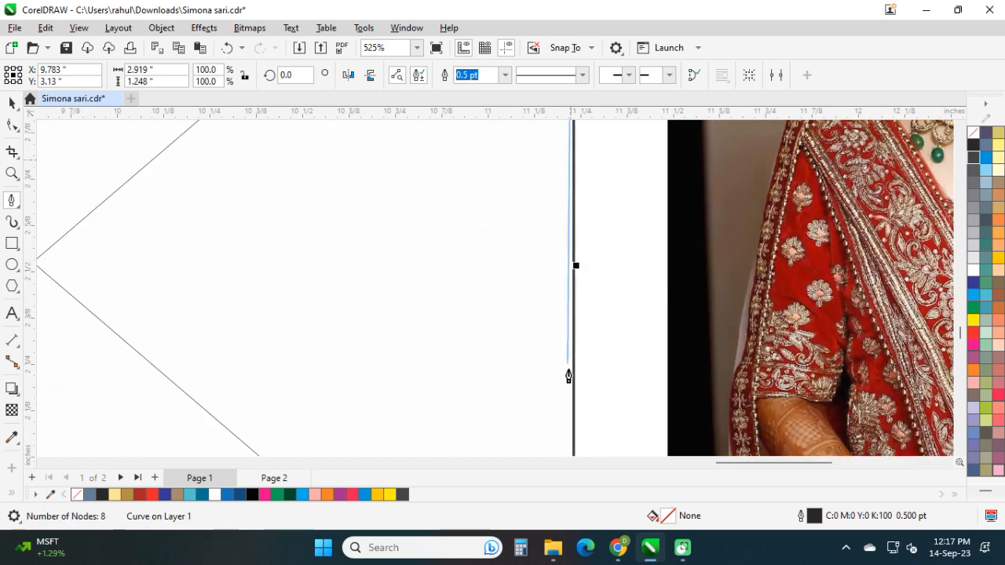
scroll(569, 371, "down", 1)
left_click_drag(578, 397, 592, 79)
left_click_drag(589, 343, 589, 356)
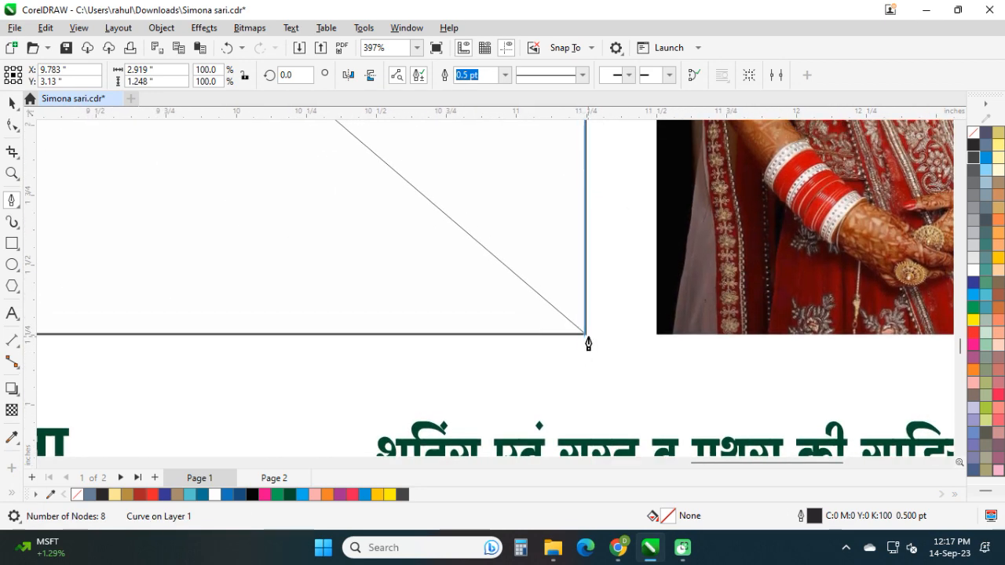
left_click(585, 335)
left_click_drag(189, 346, 609, 333)
left_click_drag(141, 347, 320, 364)
left_click(604, 339)
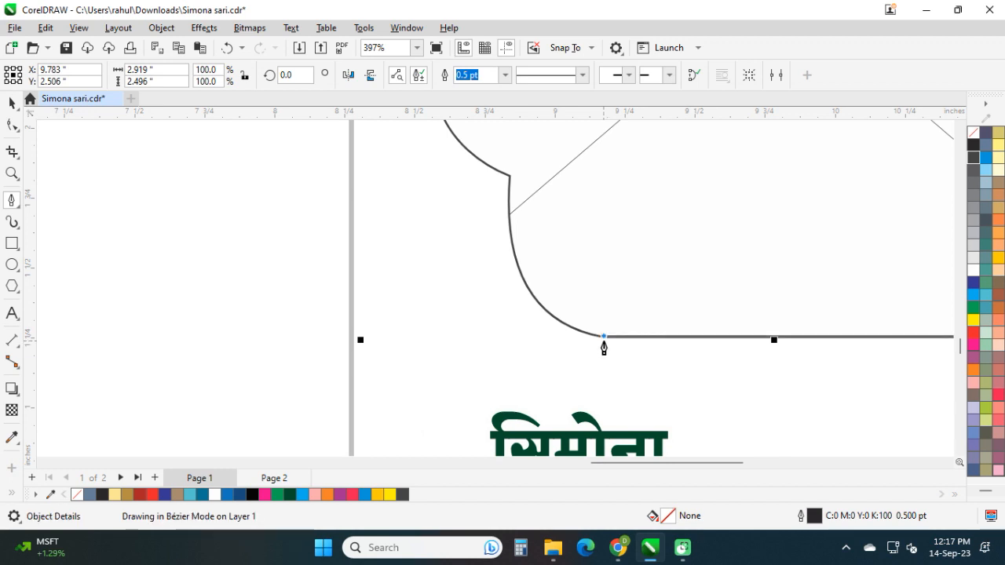
- Trace the frame's lower rounded corner up to the inner corner and turn that end node into a sharp corner
left_click_drag(538, 254, 546, 396)
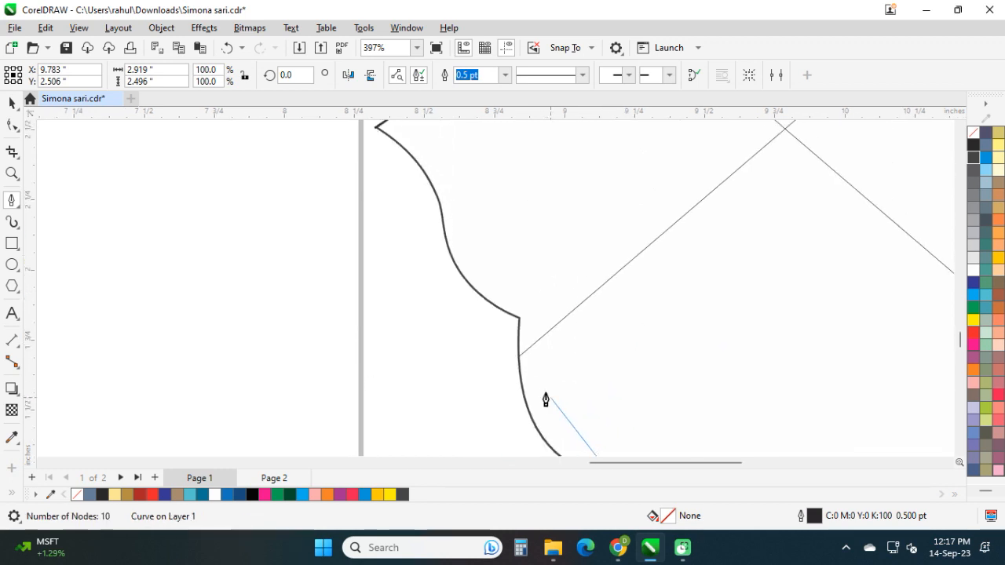
mouse_move(519, 317)
left_mouse_down()
mouse_move(505, 157)
mouse_move(516, 139)
mouse_move(535, 167)
left_mouse_up()
double_click(518, 322)
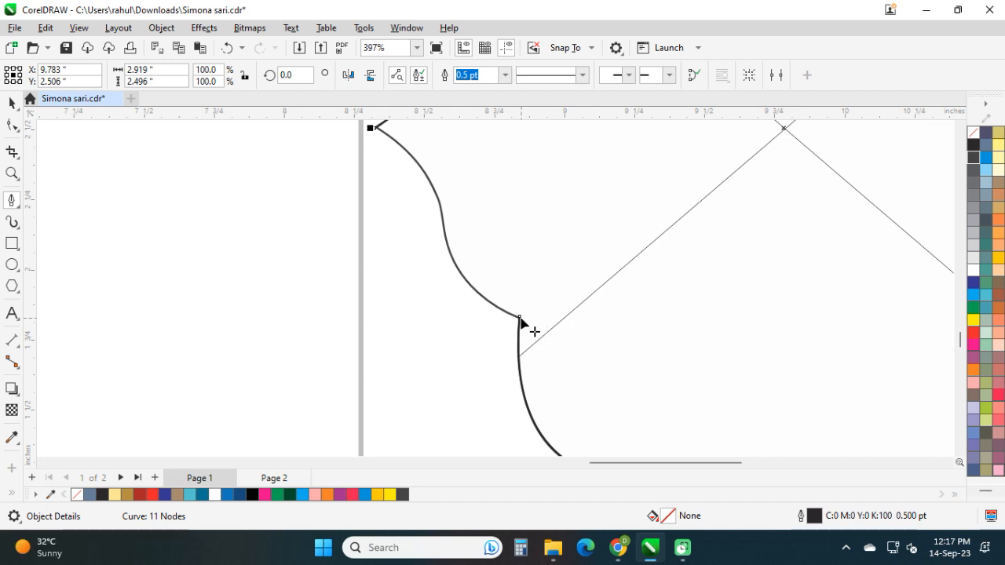
scroll(518, 322, "up", 3)
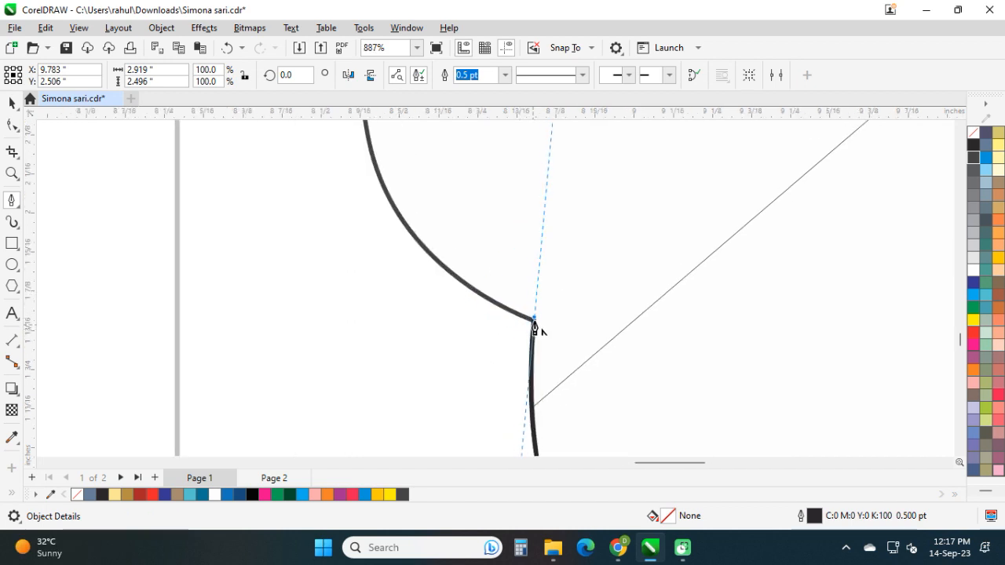
scroll(424, 274, "down", 2)
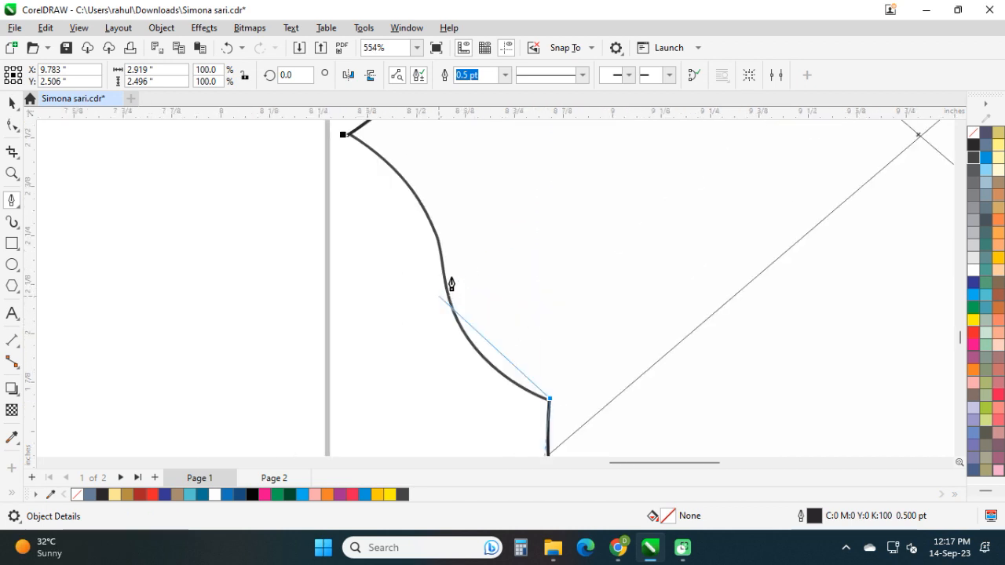
- Trace the frame's lower scallop back to the pointed tip and close the outline at its starting node
left_click_drag(439, 242, 421, 153)
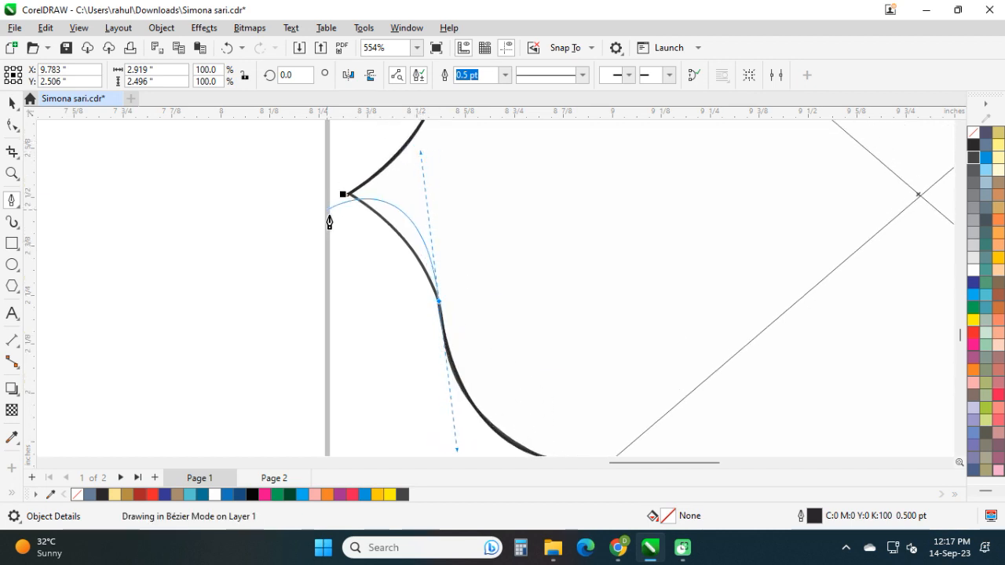
left_click(343, 194)
left_click(439, 301, "alt")
mouse_move(320, 210)
left_mouse_down()
mouse_move(381, 290)
mouse_move(403, 276)
mouse_move(358, 262)
left_mouse_up()
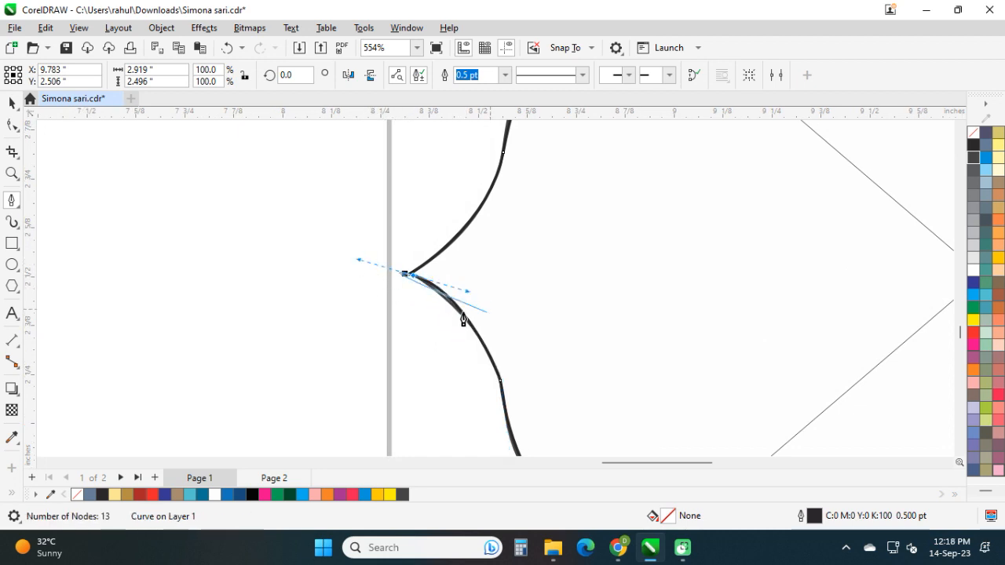
scroll(422, 309, "up", 4)
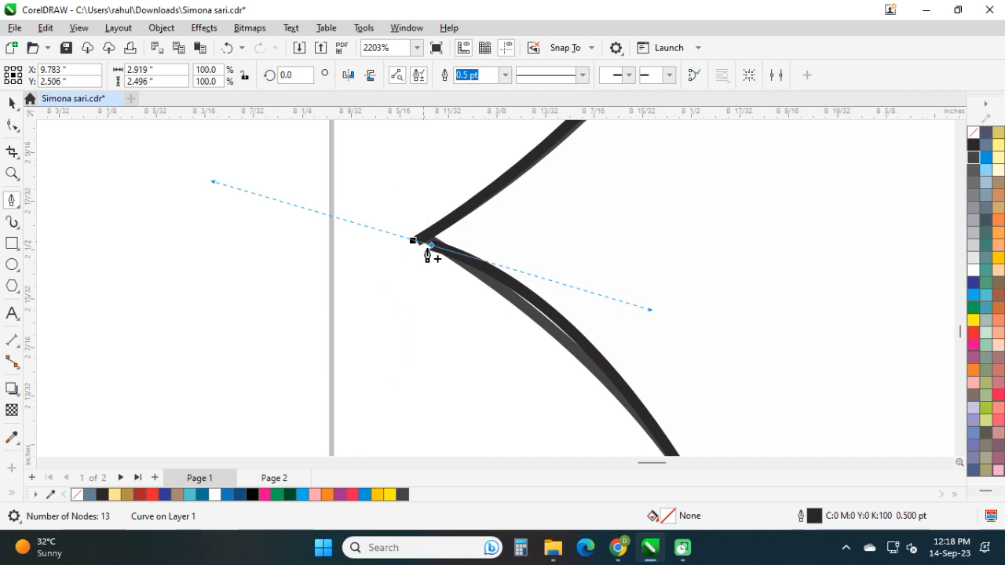
left_click(429, 248)
left_click(418, 242)
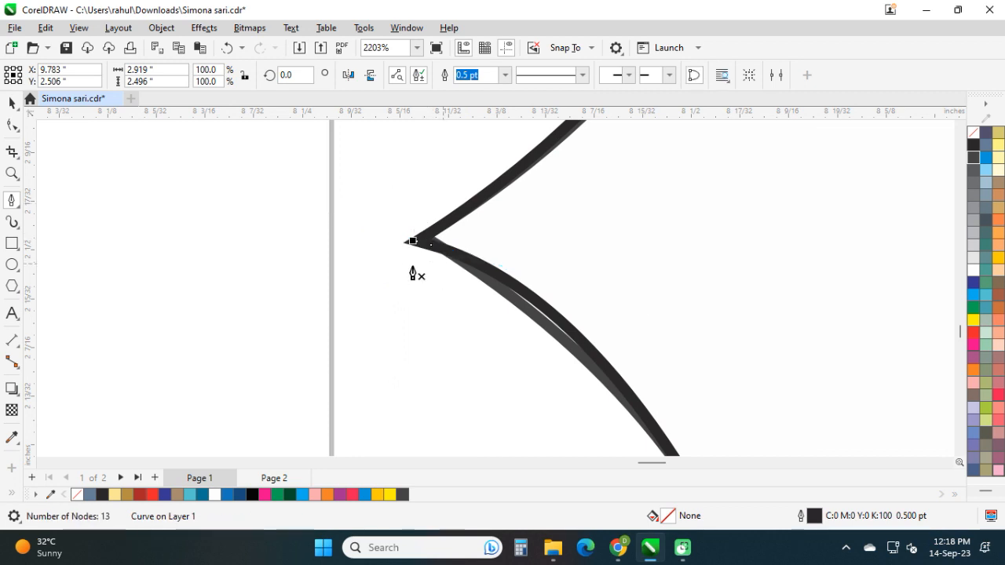
key("space")
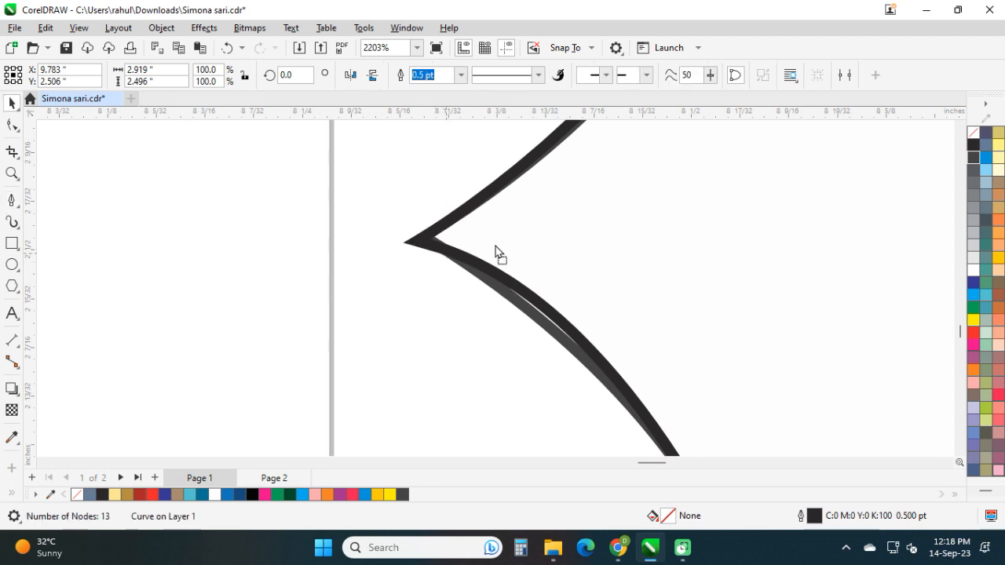
- Move the traced outline off the original frame onto the page, below the large rectangle
key("ctrl+z")
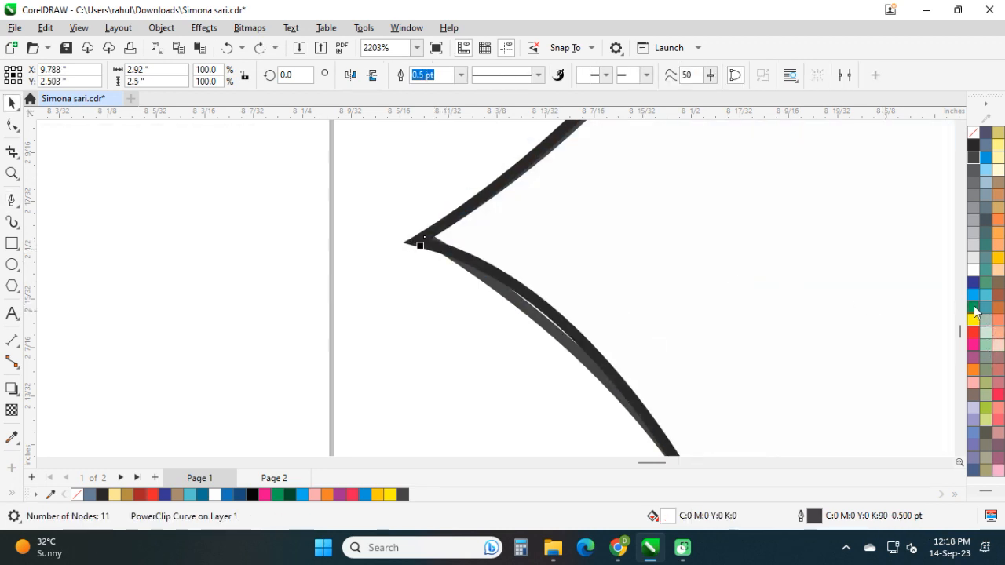
scroll(413, 308, "down", 5)
scroll(470, 328, "down", 6)
left_click_drag(601, 349, 425, 338)
scroll(398, 391, "up", 2)
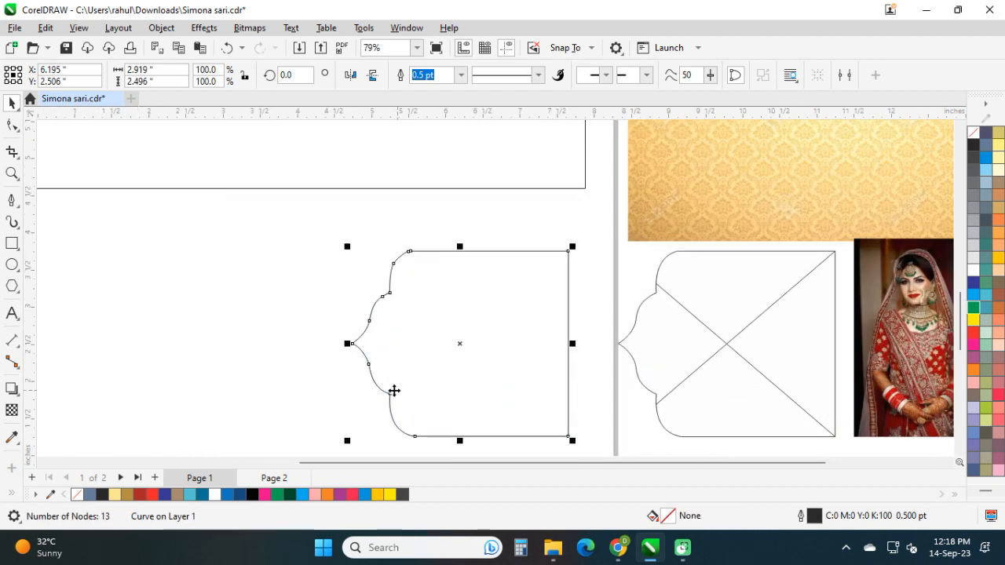
- Duplicate the traced outline with a horizontal offset of about 0.11 inch to the right
mouse_move(476, 355)
left_mouse_down()
mouse_move(463, 356)
mouse_move(473, 369)
left_mouse_up()
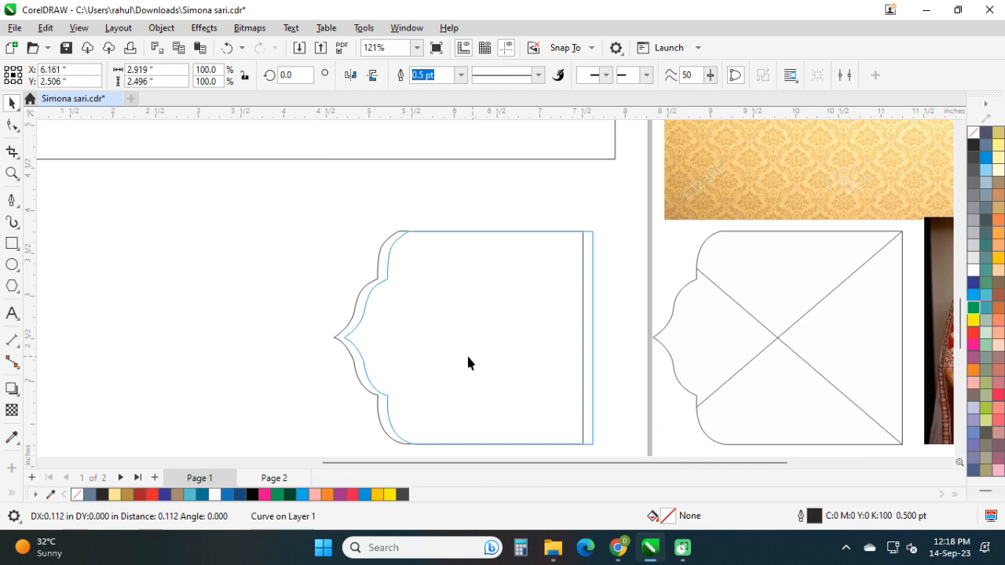
left_click(219, 385)
scroll(634, 363, "down", 2)
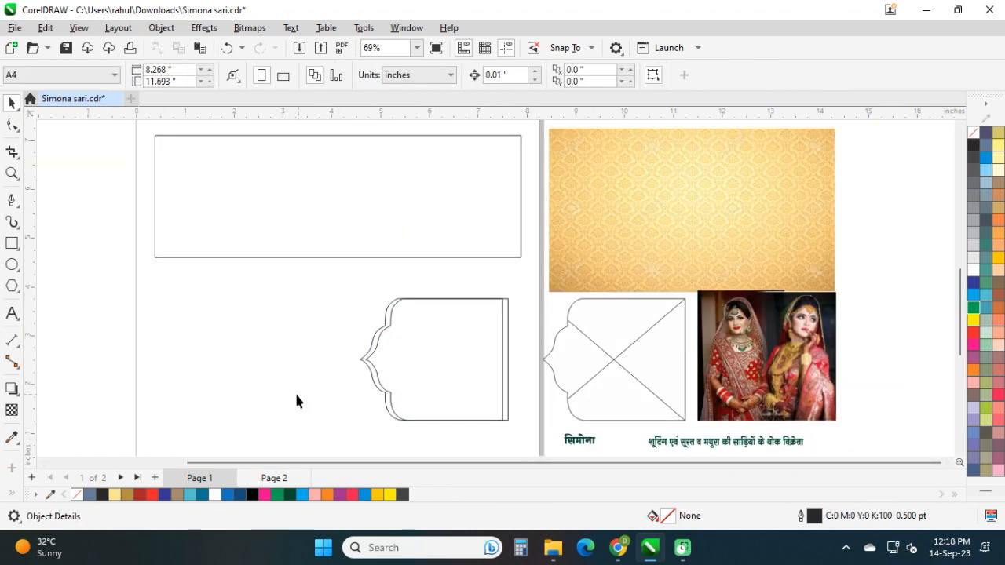
left_click(726, 357)
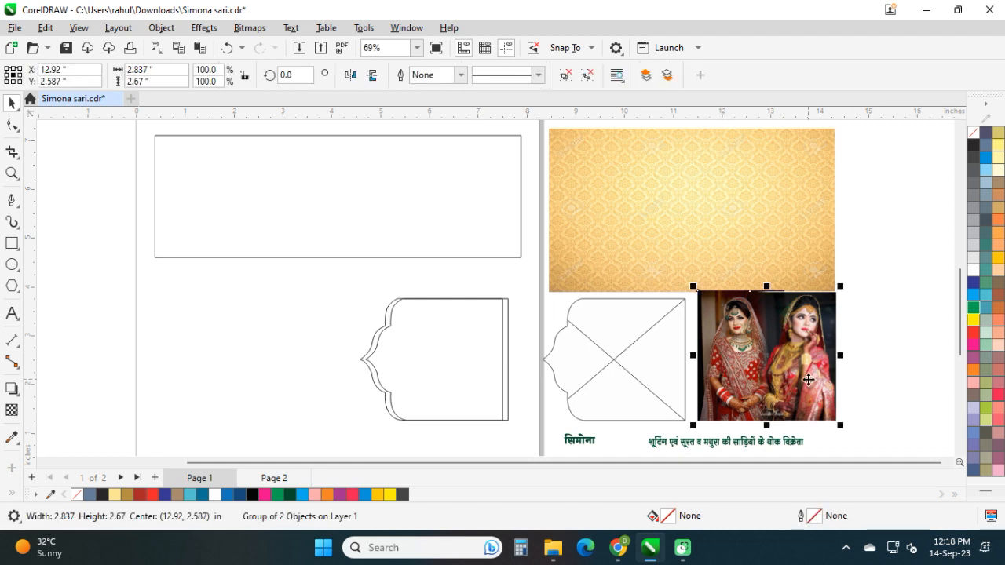
left_click(453, 379)
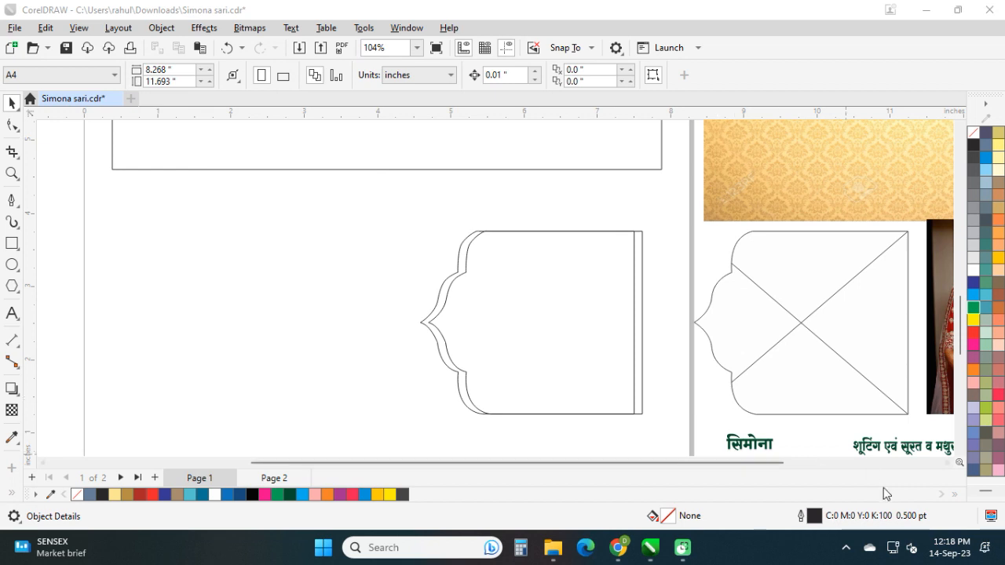
- Fill the offset front copy of the traced outline with white
left_click(603, 391)
left_click(603, 392)
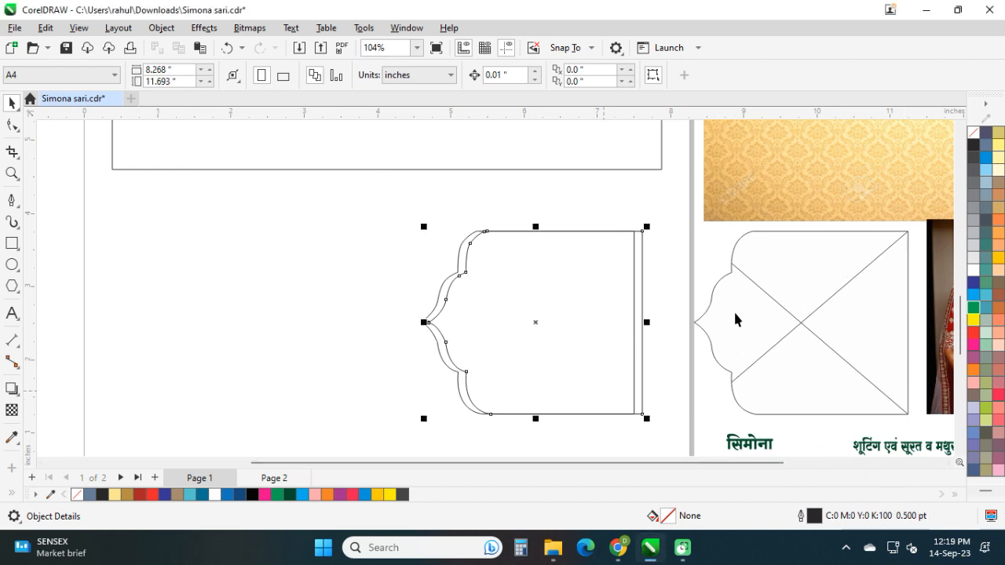
left_click(976, 271)
left_click(682, 405)
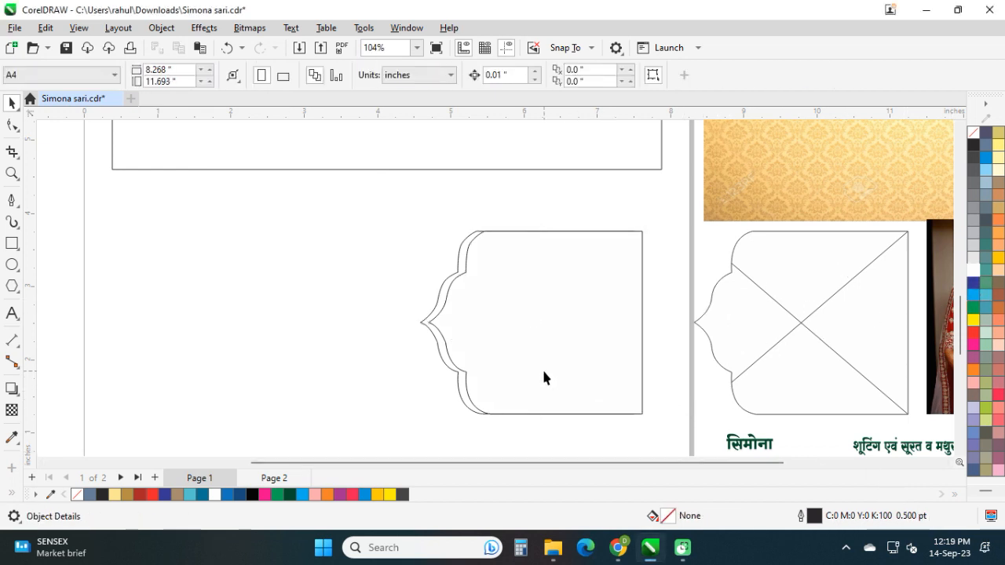
- Apply a linear fountain fill to the back outline copy, running from above its upper edge to below its lower edge
left_click(444, 296)
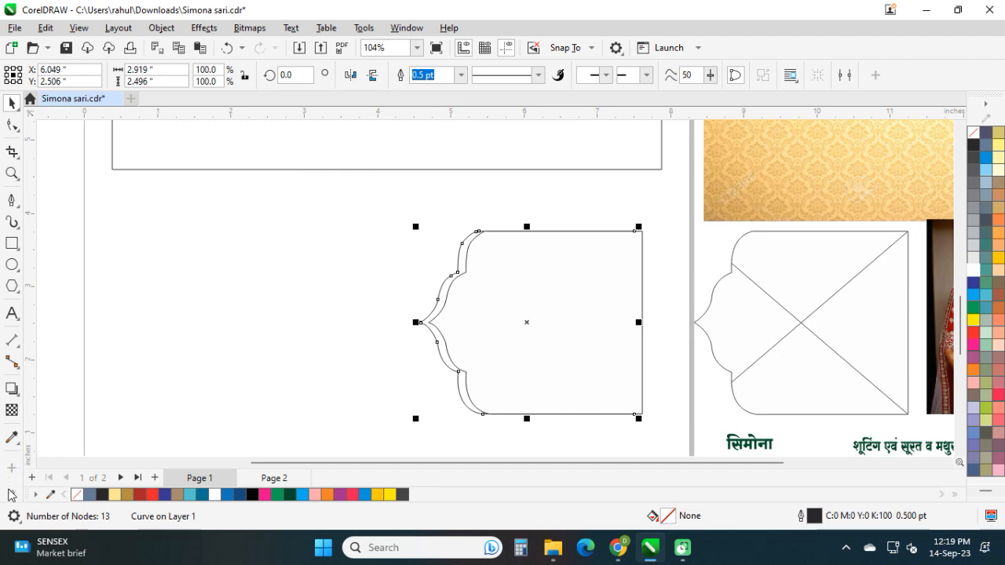
left_click(12, 494)
left_click(37, 460)
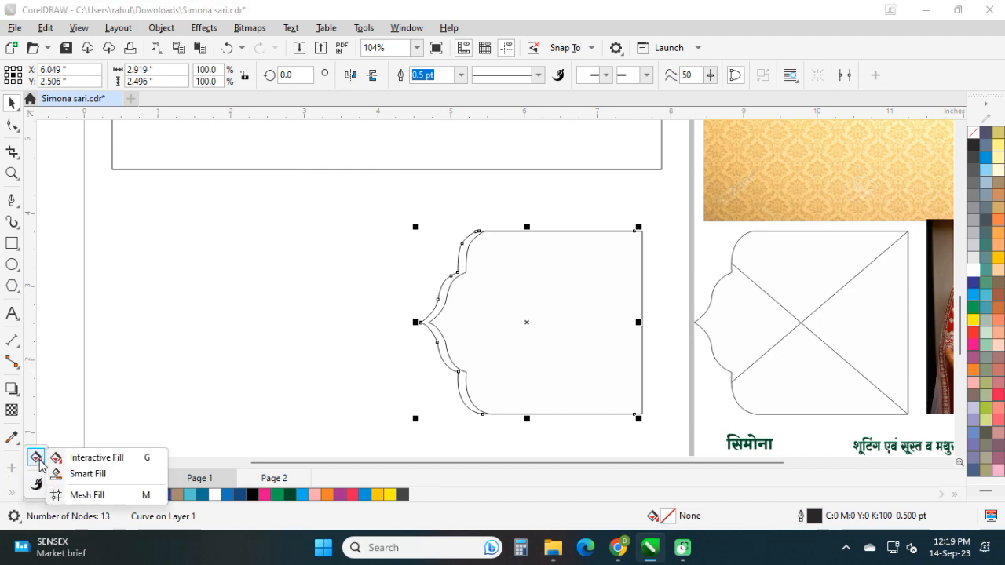
left_click(66, 459)
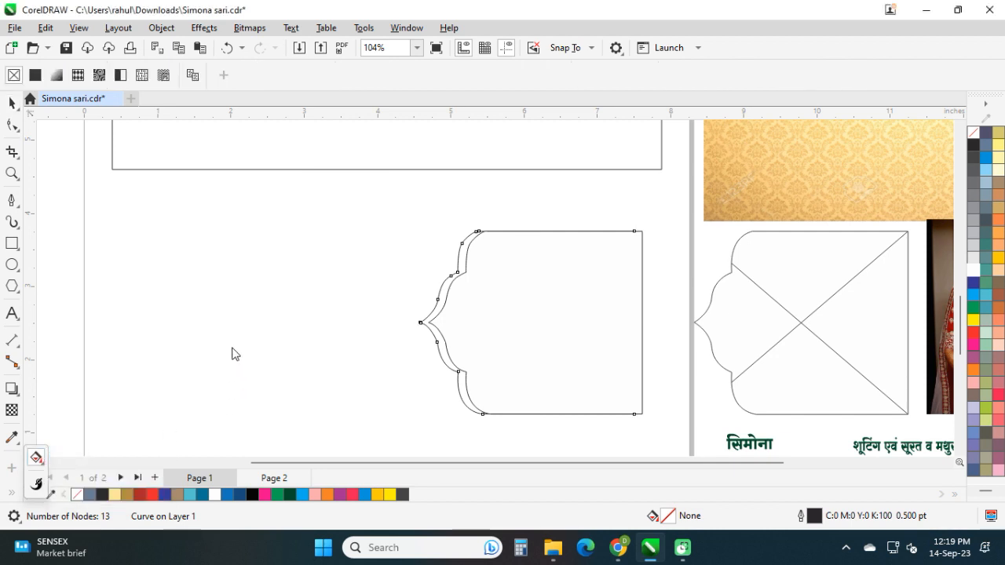
left_click_drag(435, 223, 456, 430)
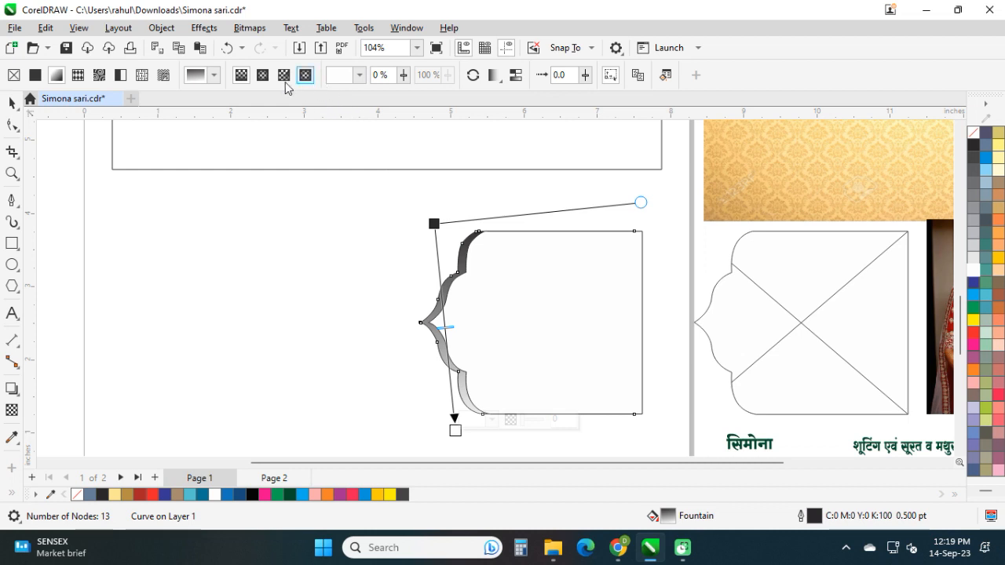
left_click(214, 75)
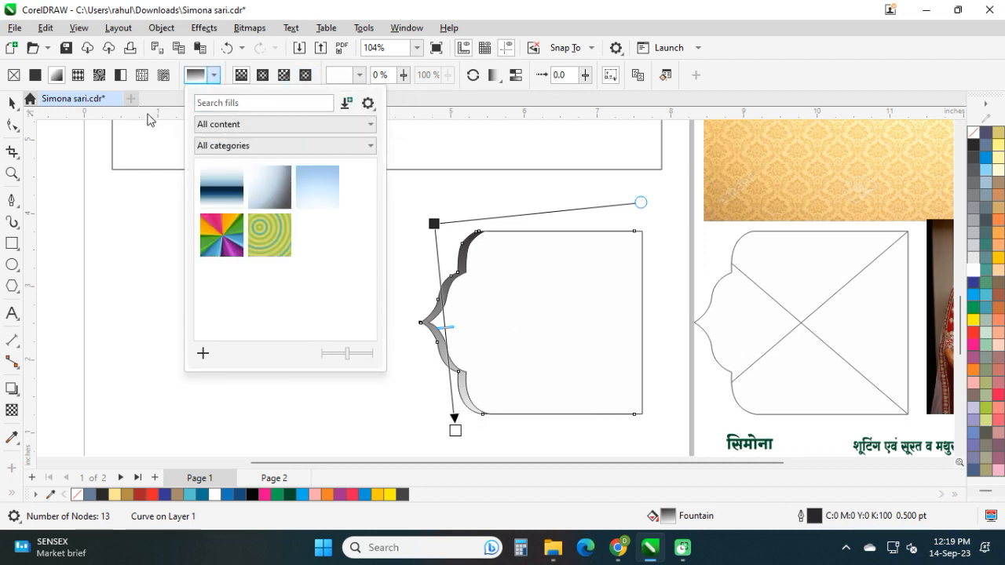
left_click(368, 105)
left_click(534, 351)
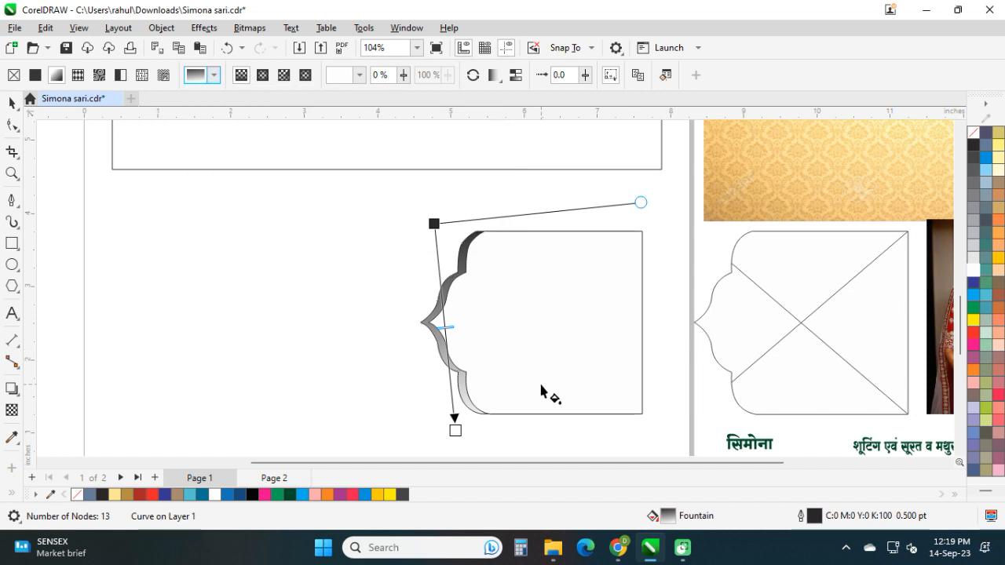
- Edit the back outline's fountain fill and set its start colour to RGB 173, 120, 5
left_click(12, 103)
double_click(652, 516)
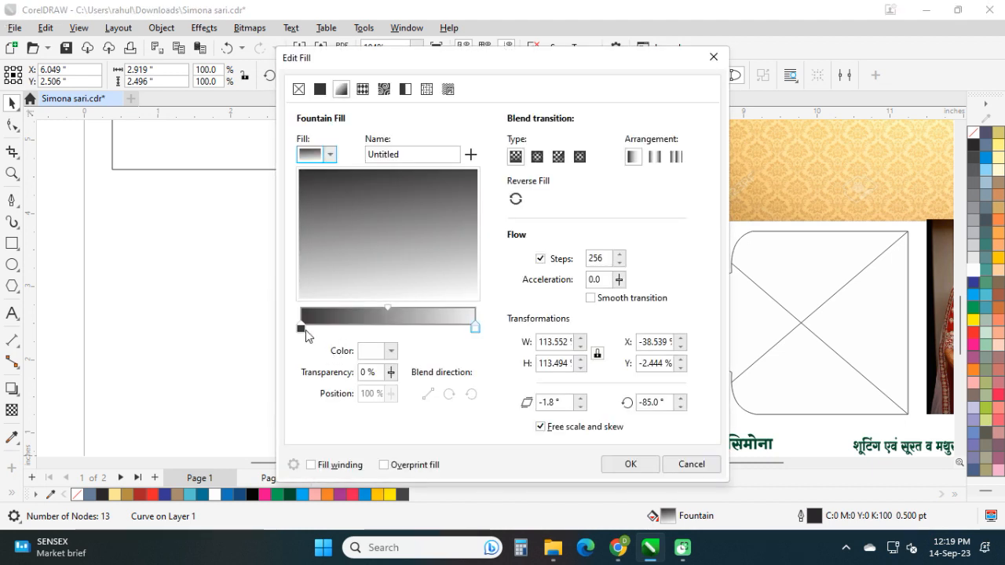
left_click(302, 330)
left_click(390, 351)
left_click(417, 158)
left_click(425, 193)
left_click_drag(520, 180, 432, 178)
type("173")
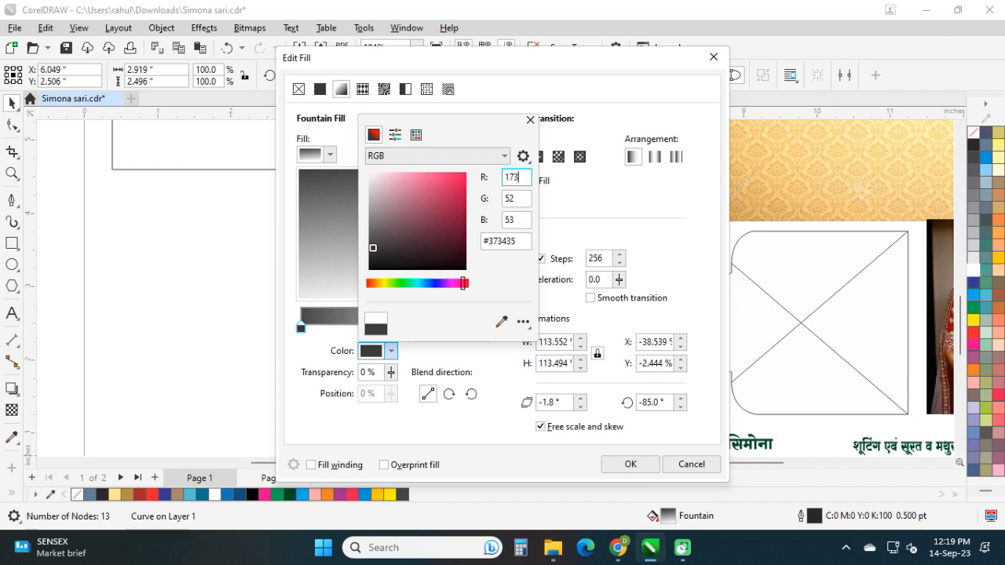
key("Tab")
type("120")
key("Tab")
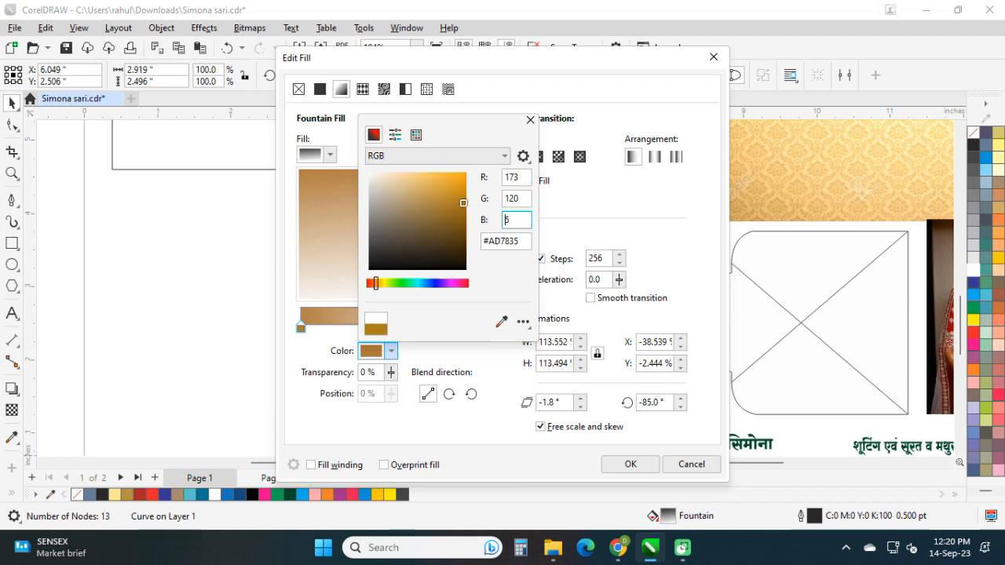
left_click(462, 351)
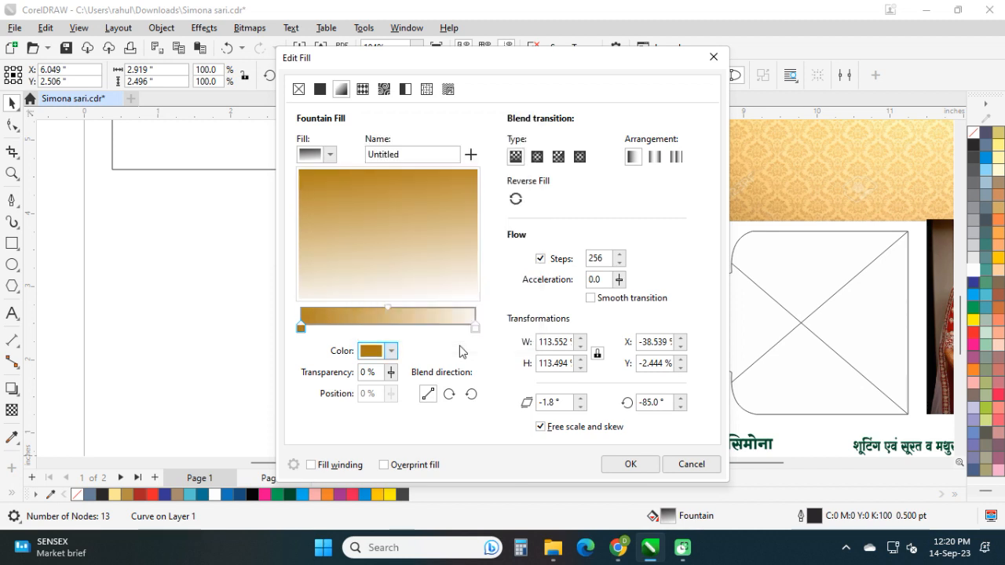
- Add a colour stop at 20% of the fountain fill and set it to RGB 250, 229, 148
double_click(335, 330)
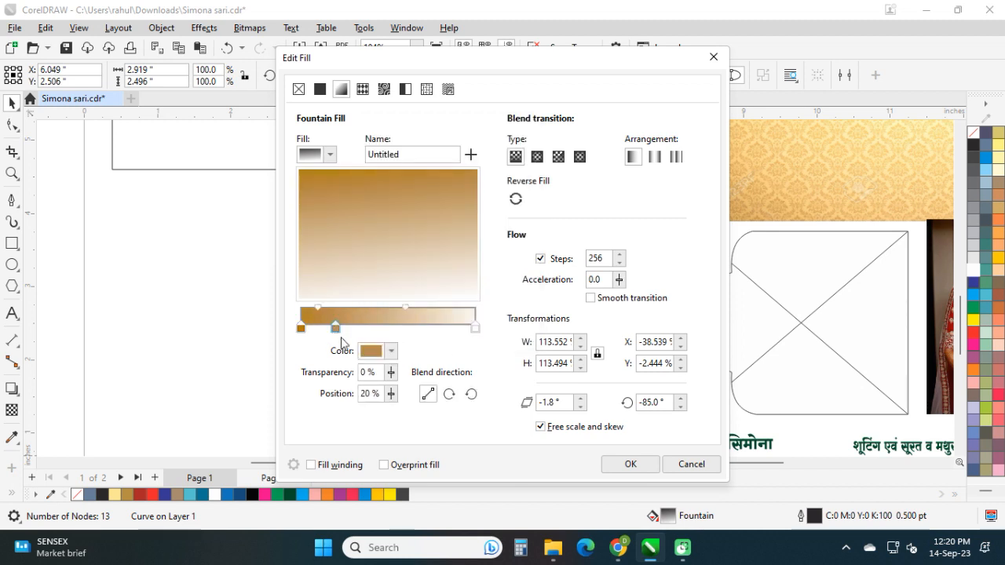
left_click(377, 352)
left_click(493, 157)
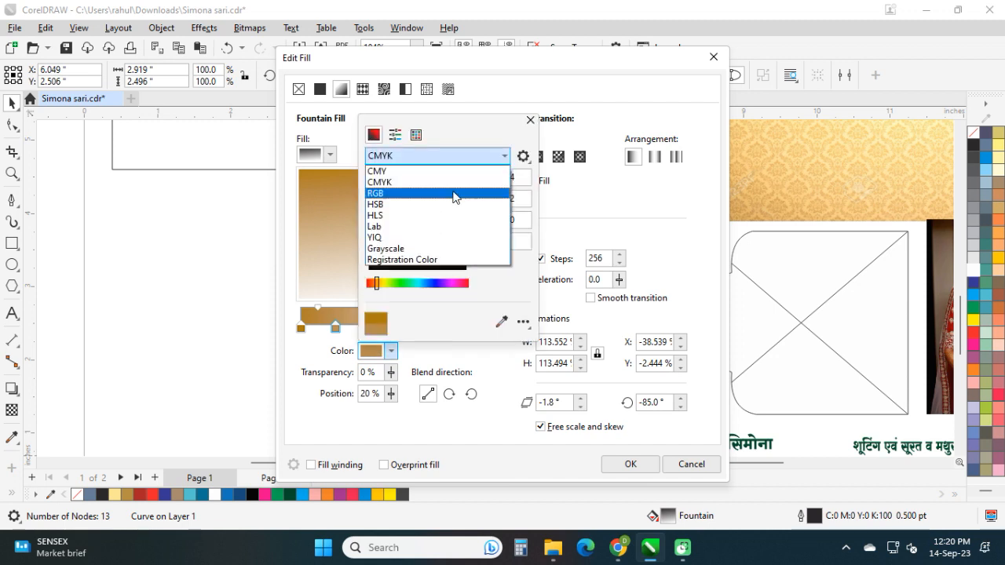
left_click(454, 194)
double_click(525, 176)
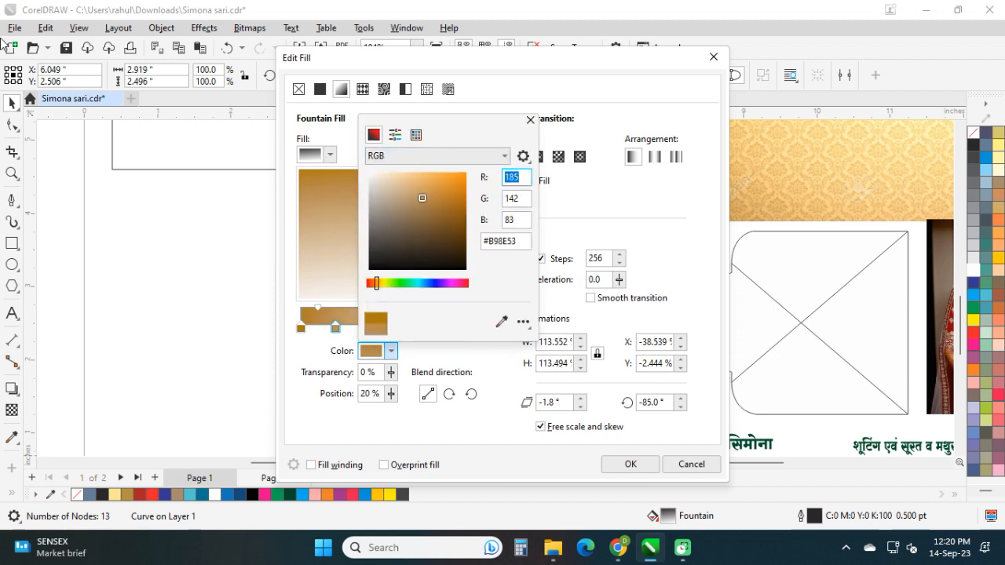
type("250")
key("Tab")
type("2")
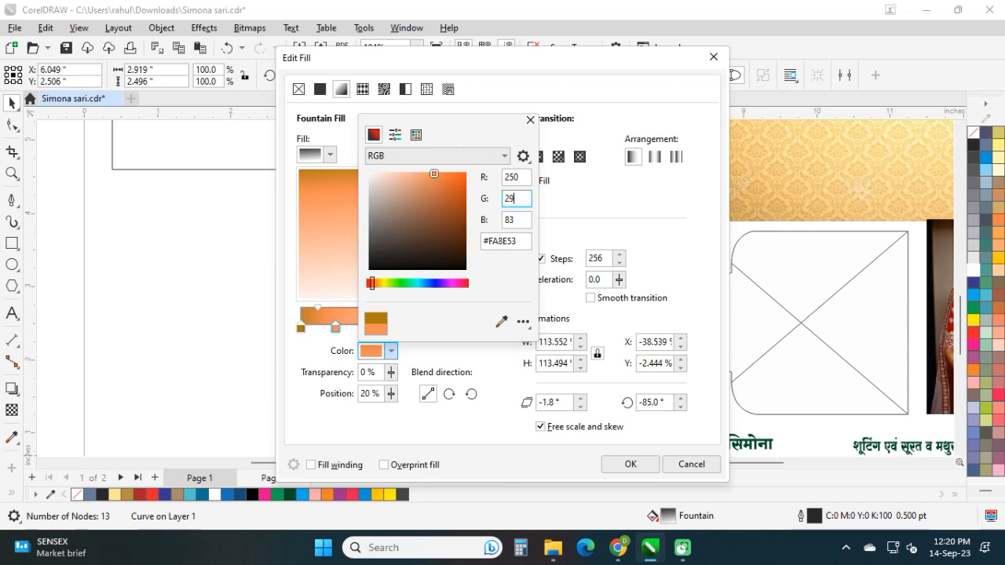
type("29")
key("Tab")
type("148")
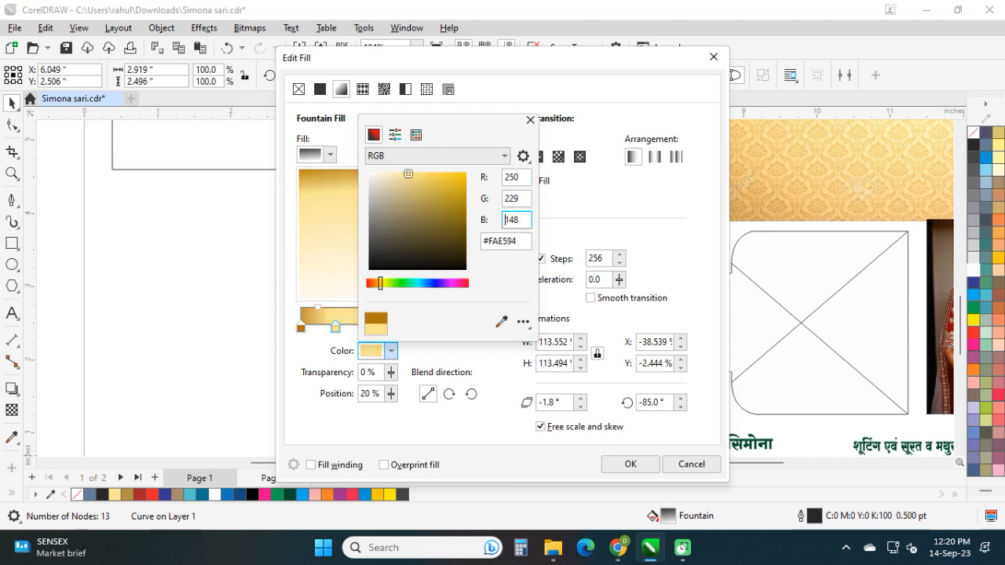
left_click(468, 349)
- Add another colour stop at 38% of the fountain fill and open its colour for editing
double_click(366, 320)
left_click(391, 351)
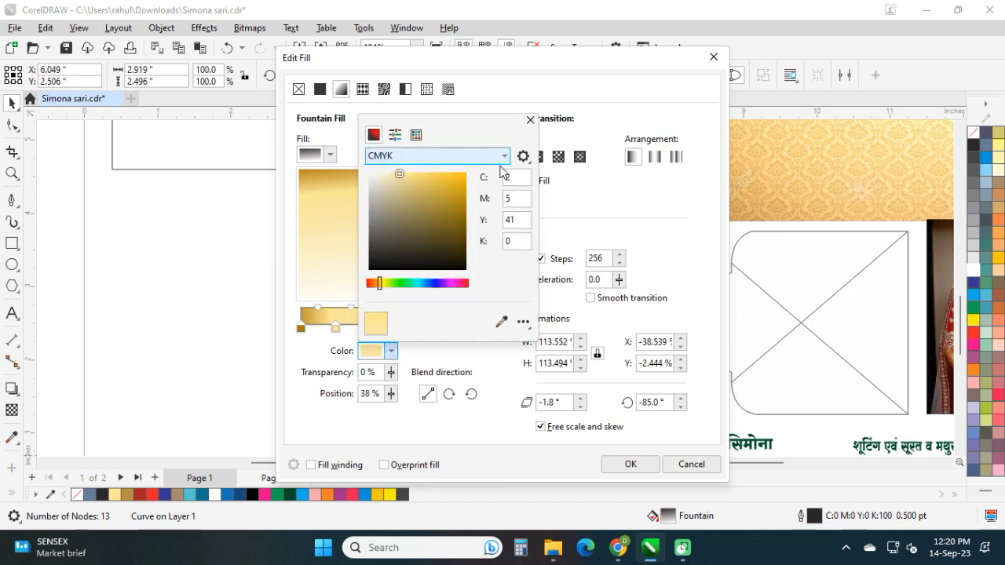
left_click(509, 177)
type("45")
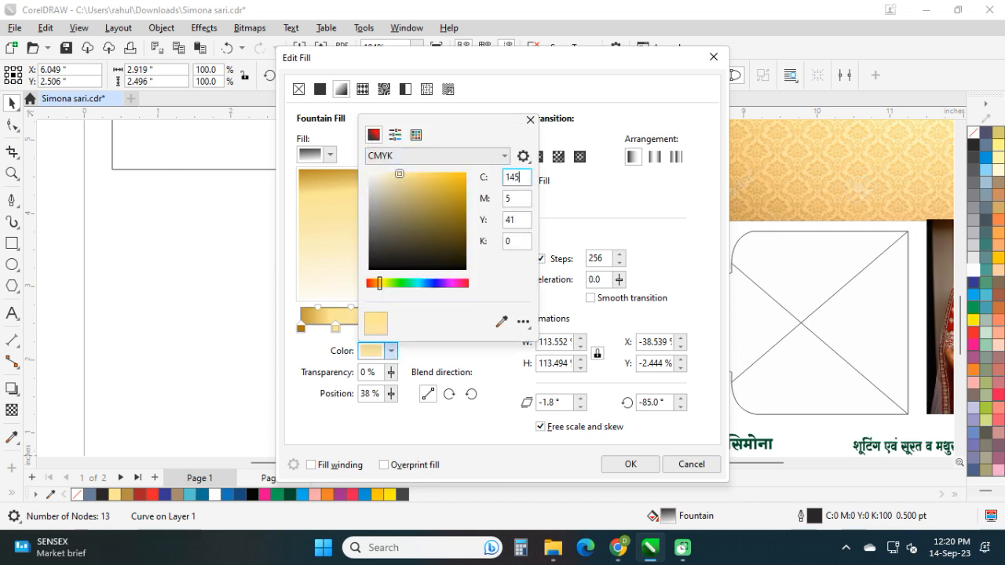
key("Tab")
key("Tab")
type("20")
key("Tab")
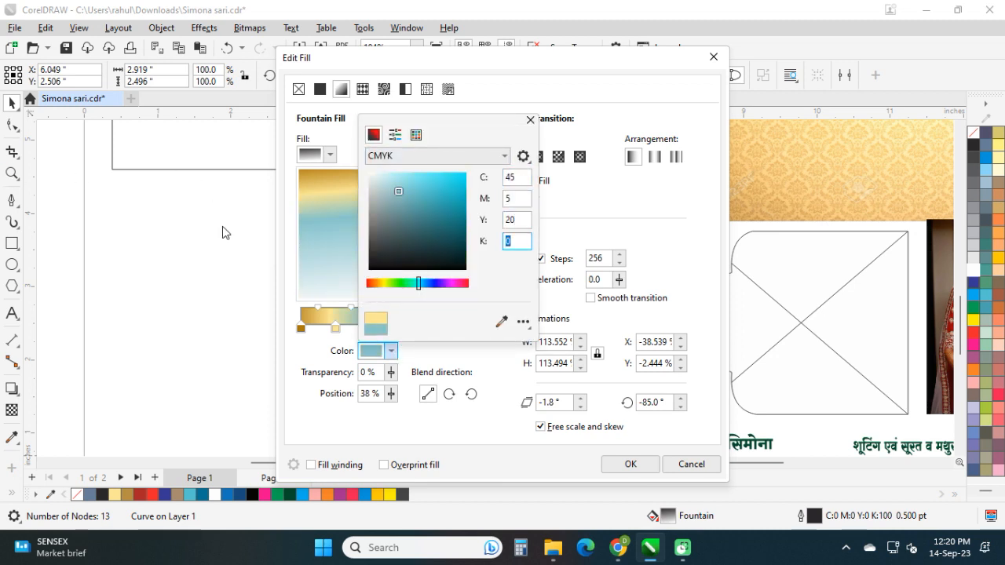
- Switch the 38% stop's colour model to RGB and set its colour to 145, 106, 20
left_click(430, 160)
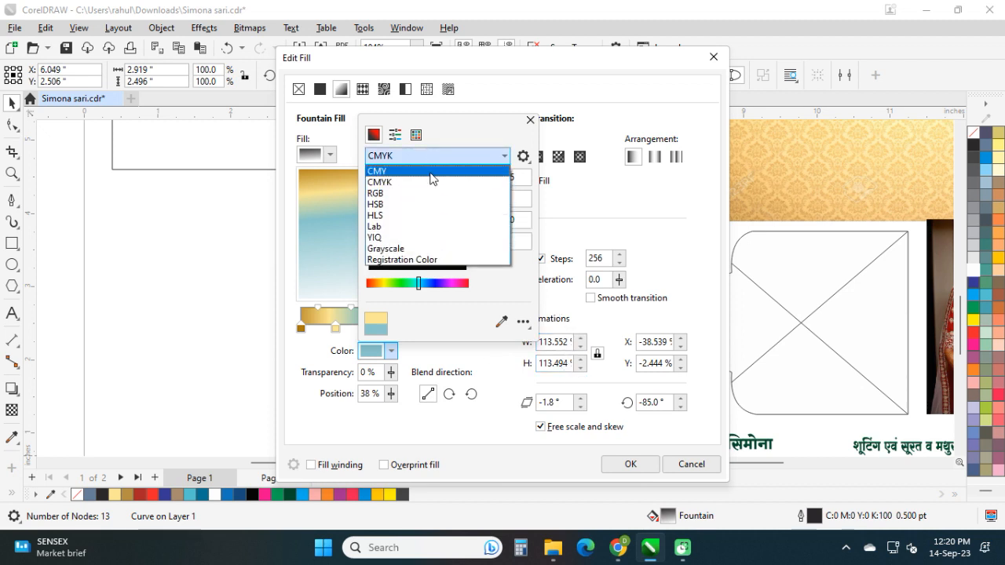
left_click(431, 186)
double_click(523, 180)
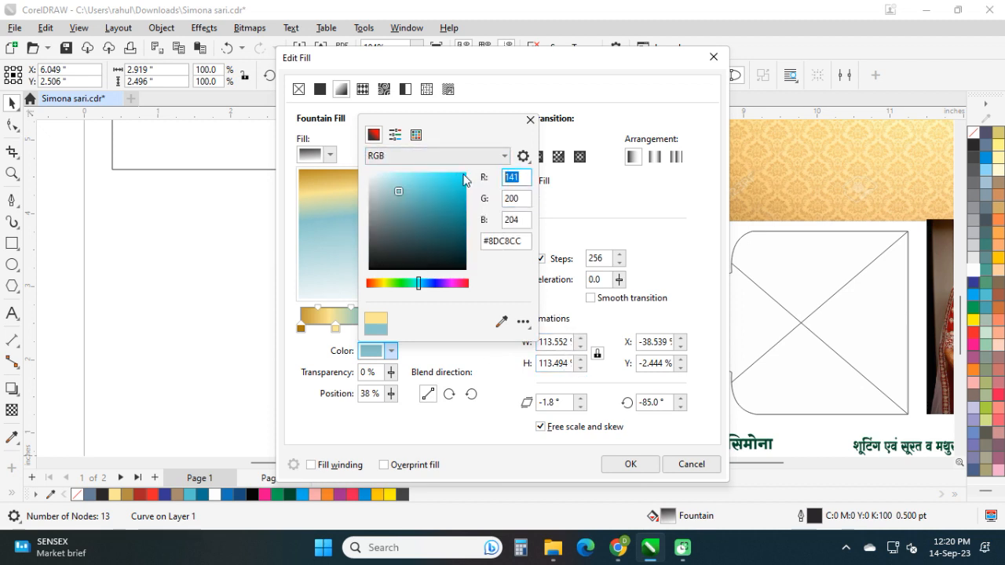
type("145")
key("Tab")
type("106")
key("Tab")
type("20")
key("Tab")
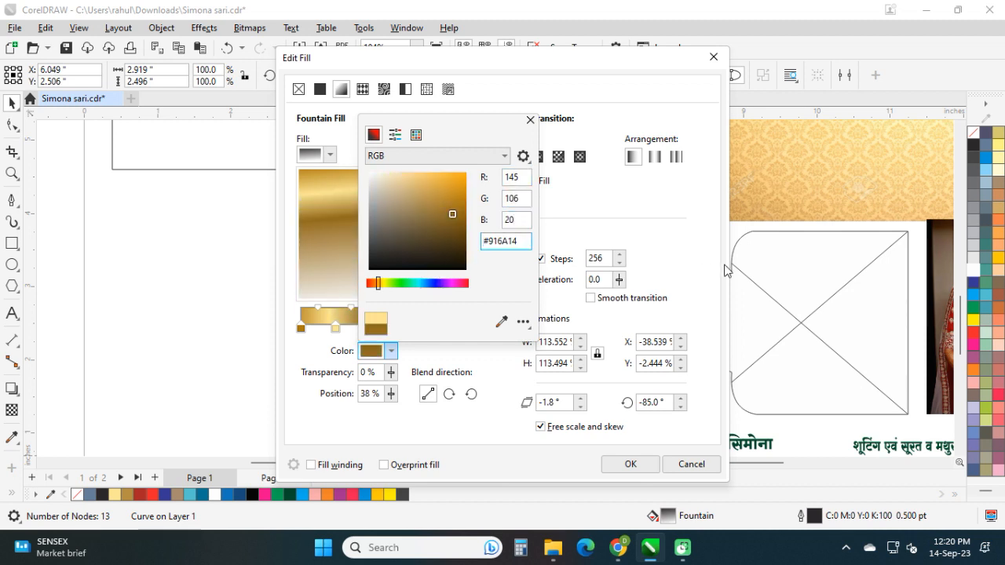
left_click(664, 220)
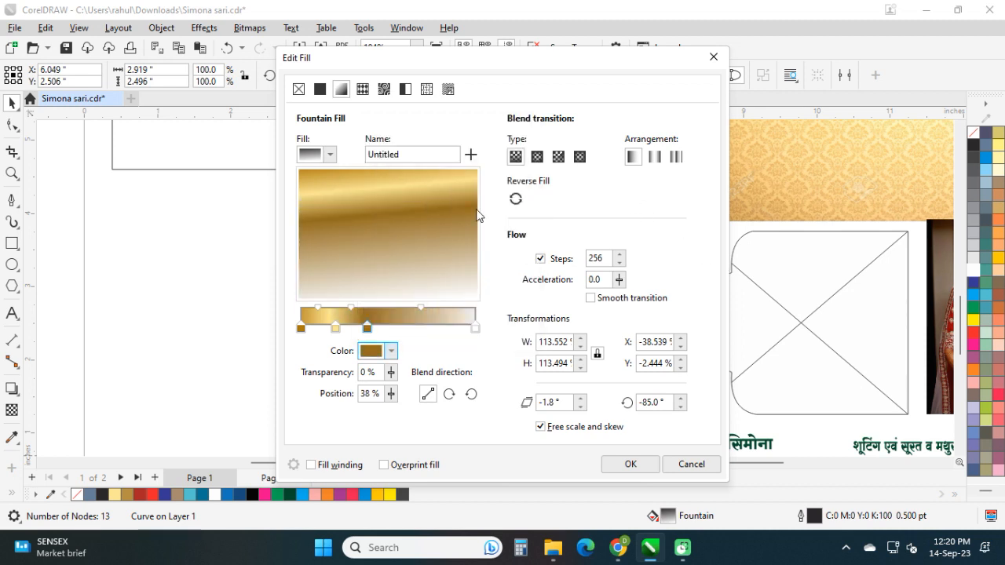
- Add a colour stop at 58% of the fountain fill and set it to RGB 250, 229, 148
double_click(401, 322)
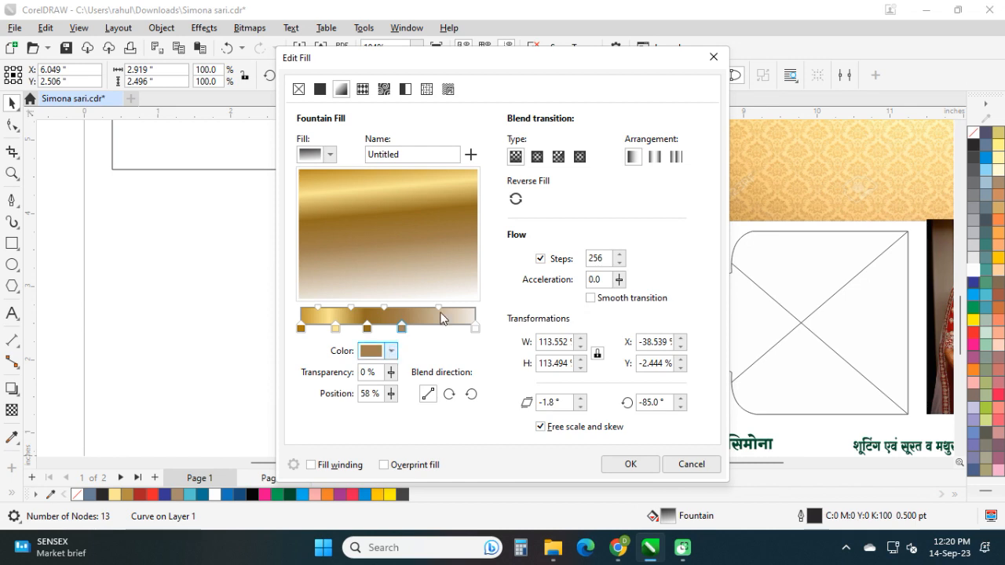
left_click(391, 351)
left_click(483, 155)
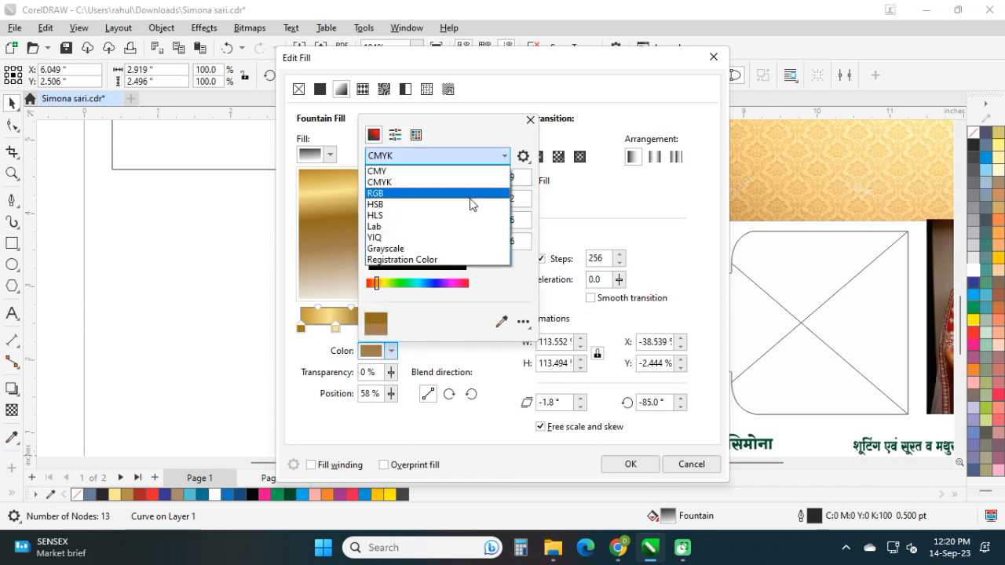
left_click(470, 195)
type("250")
key("Tab")
type("229")
key("Tab")
type("148")
key("Tab")
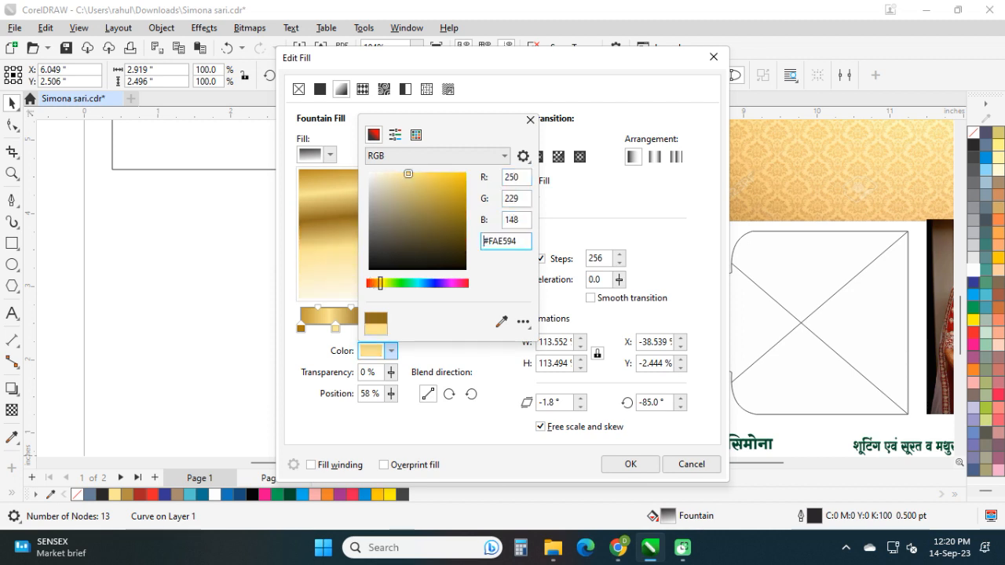
left_click(620, 221)
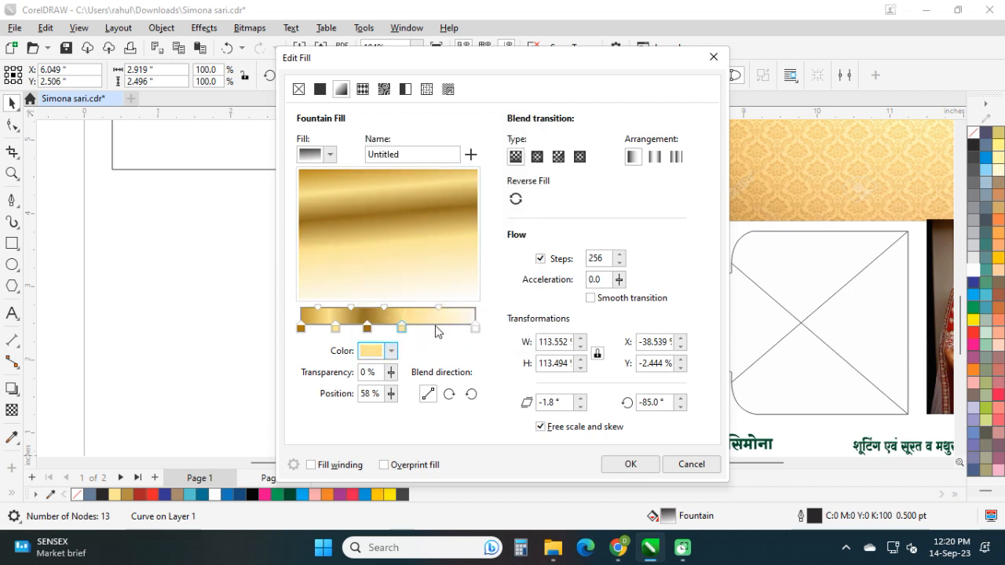
- Set the fountain fill's end colour to RGB 173, 120, 5 and apply the gold gradient to the back outline
left_click(475, 327)
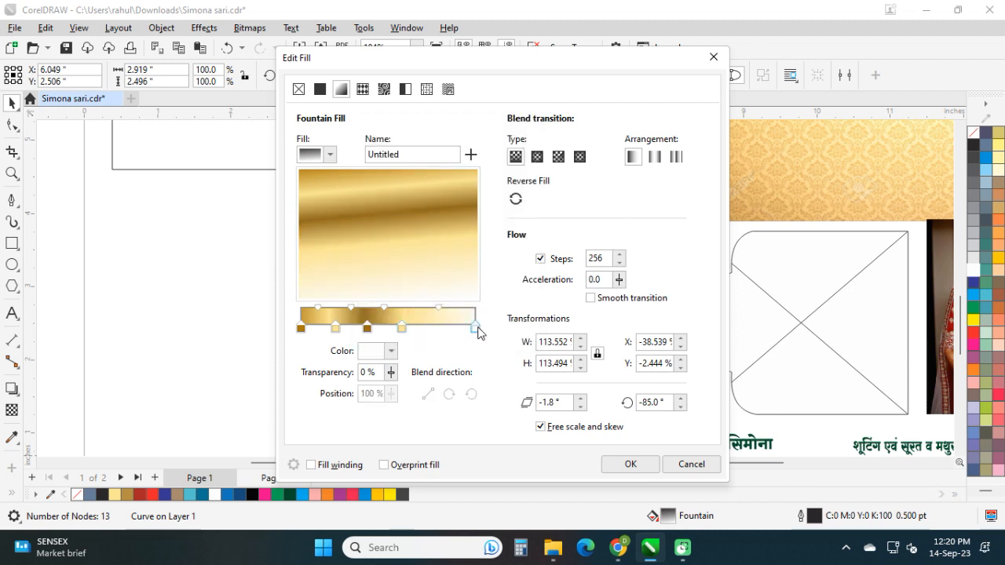
left_click(390, 351)
left_click(514, 198)
left_click(493, 158)
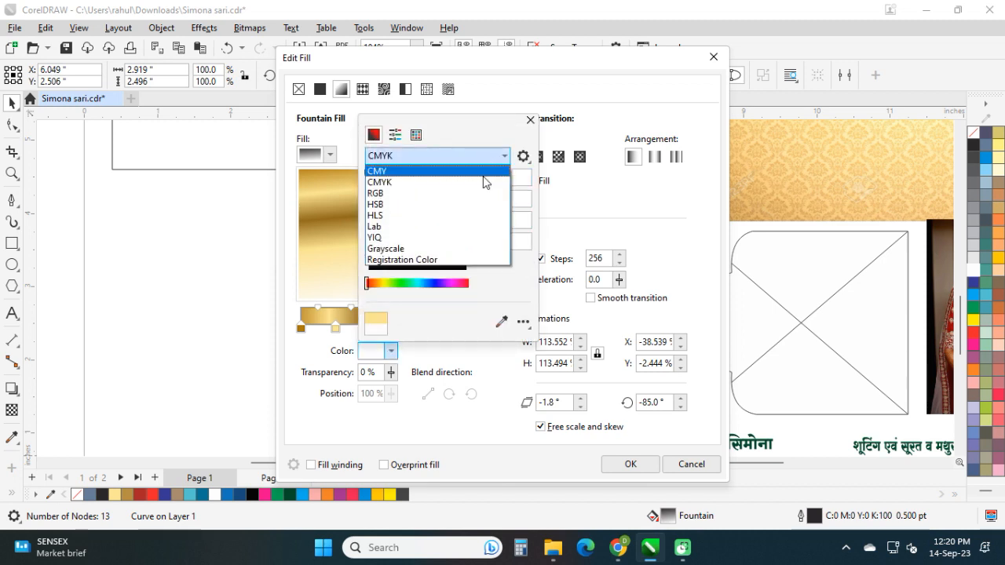
left_click(489, 194)
double_click(525, 178)
type("173")
key("Tab")
type("120")
key("Tab")
type("5")
key("Tab")
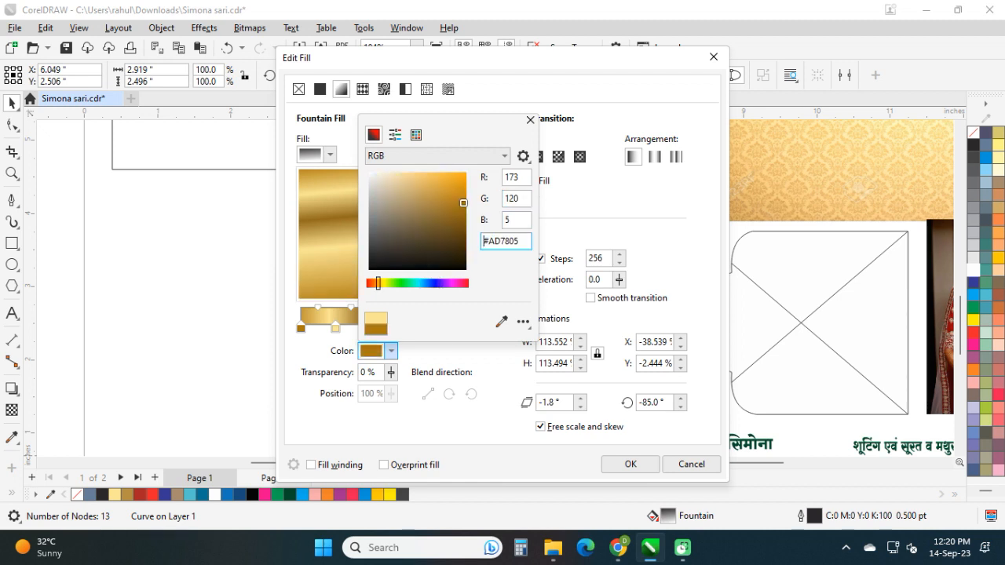
left_click(627, 204)
left_click(626, 464)
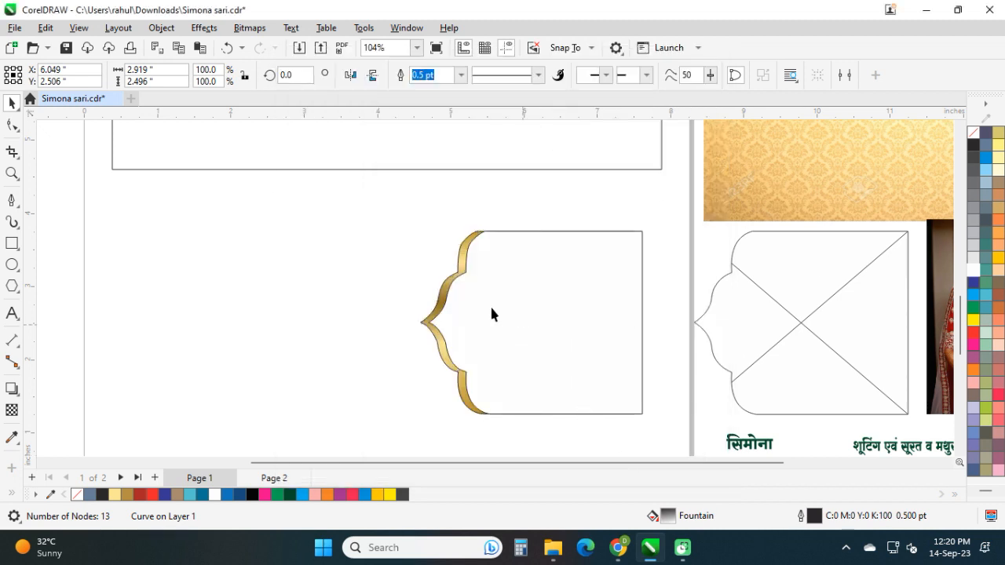
- Redraw the gold gradient vertically along the scalloped edge and spread its three intermediate stops evenly around the pointed tip
scroll(490, 270, "down", 2)
key("g")
left_click_drag(419, 158, 424, 388)
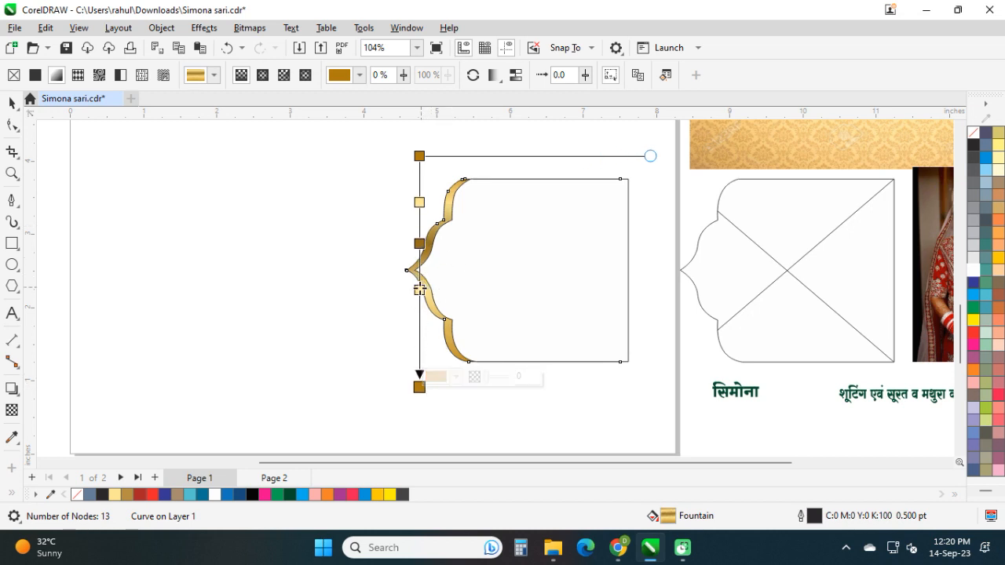
left_click_drag(419, 289, 420, 317)
left_click_drag(420, 244, 419, 270)
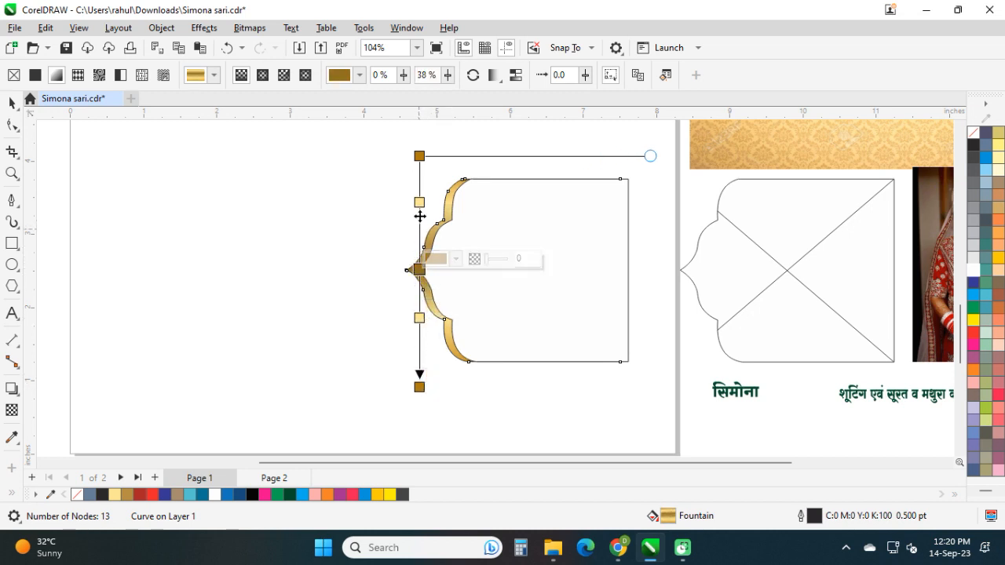
left_click_drag(419, 203, 420, 221)
- Shorten the gold gradient to about the frame's height and centre its dark middle stop at 49%
left_click_drag(419, 155, 422, 174)
left_click_drag(419, 387, 425, 371)
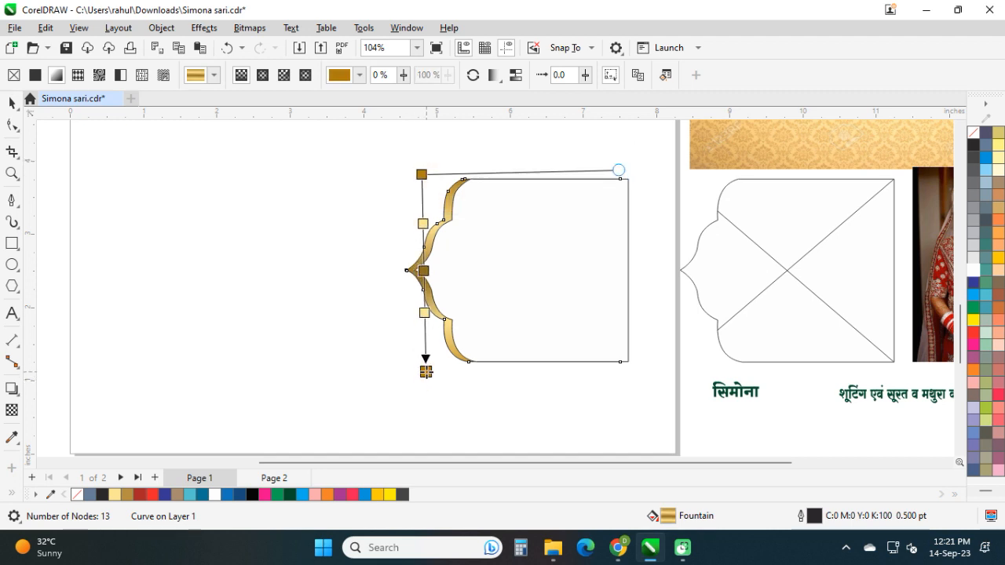
left_click(422, 271)
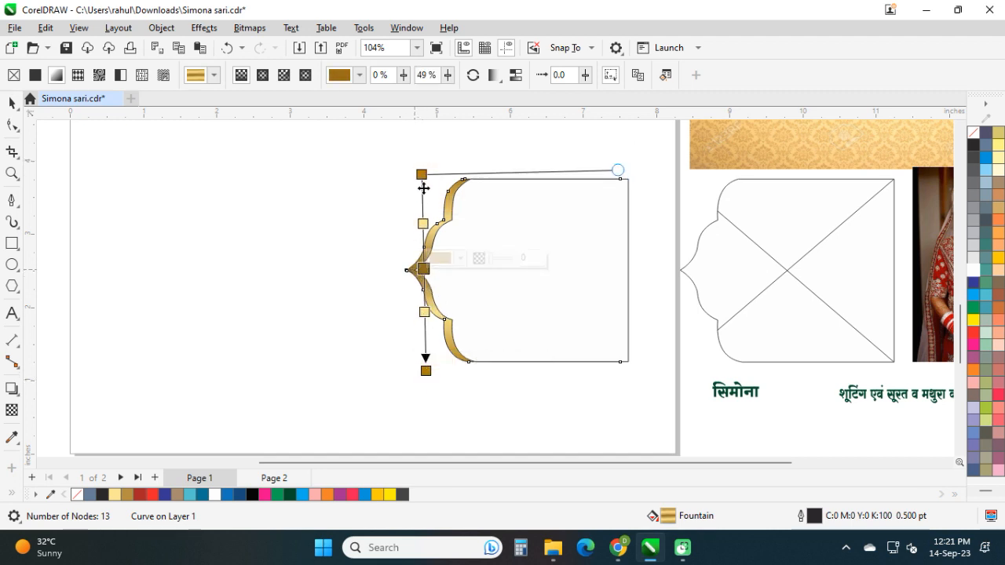
left_click_drag(409, 174, 416, 362)
- Remove the outlines from both shapes of the scalloped gold-edged frame
key("space")
left_click_drag(592, 320, 534, 339)
left_click(447, 285, "shift")
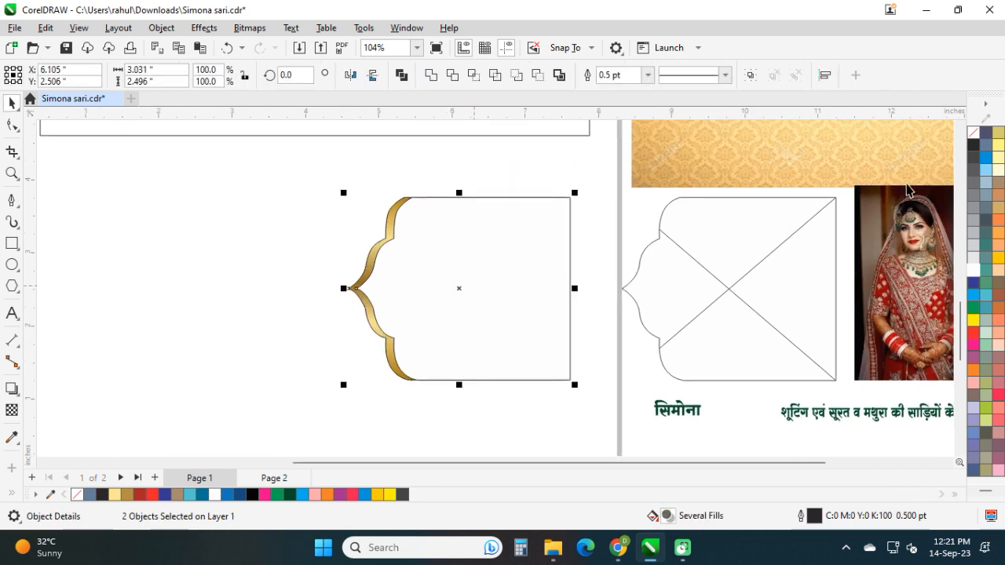
right_click(973, 135)
left_click(471, 157)
- Place the grouped bridal photos inside the scalloped frame as a PowerClip
left_click(490, 267)
left_click_drag(628, 294, 497, 275)
left_click(854, 252)
key("ctrl+1")
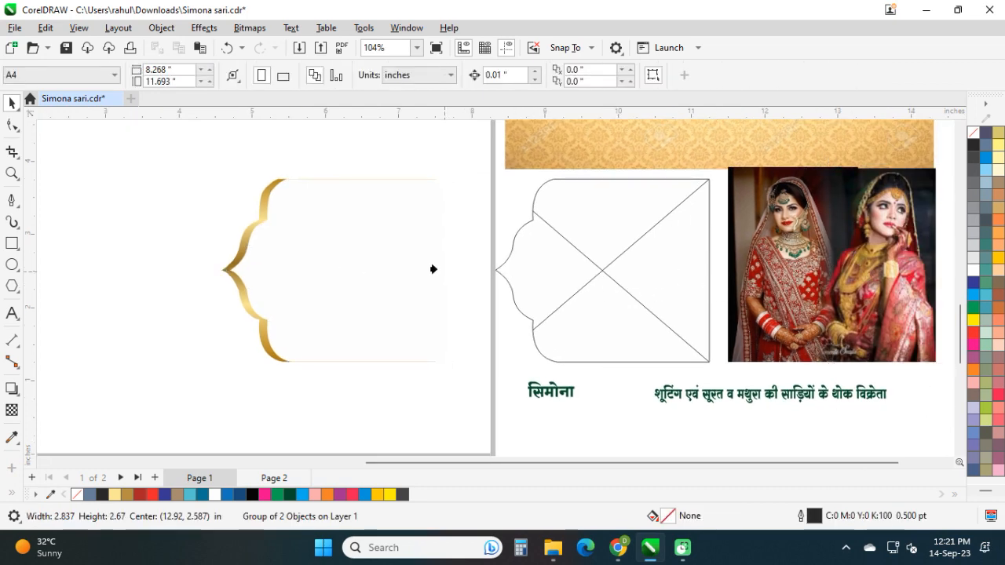
left_click(363, 246)
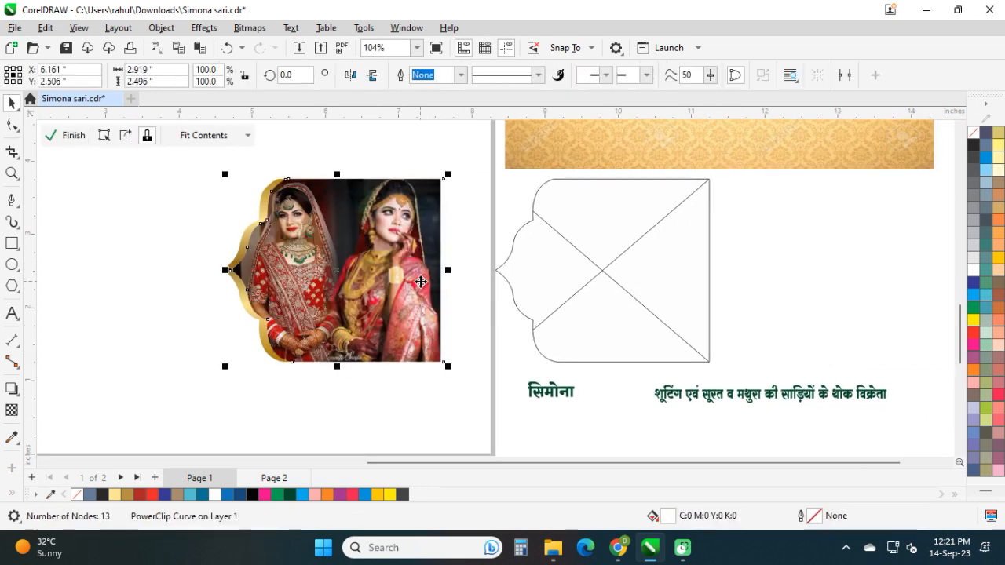
- Shift the photo group 0.07 in to the right inside the scalloped frame
double_click(421, 282)
left_click_drag(355, 248, 360, 249)
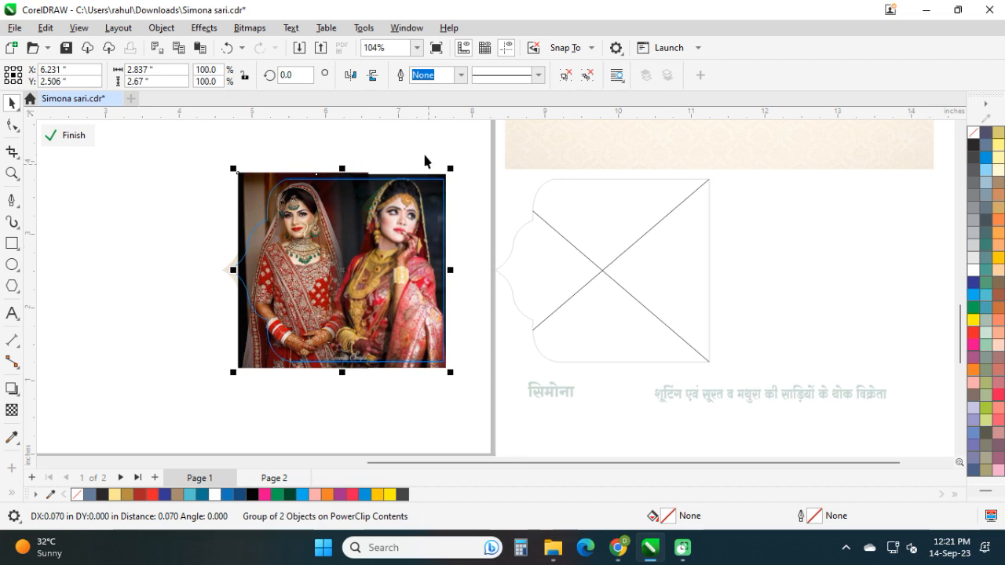
left_click(425, 161)
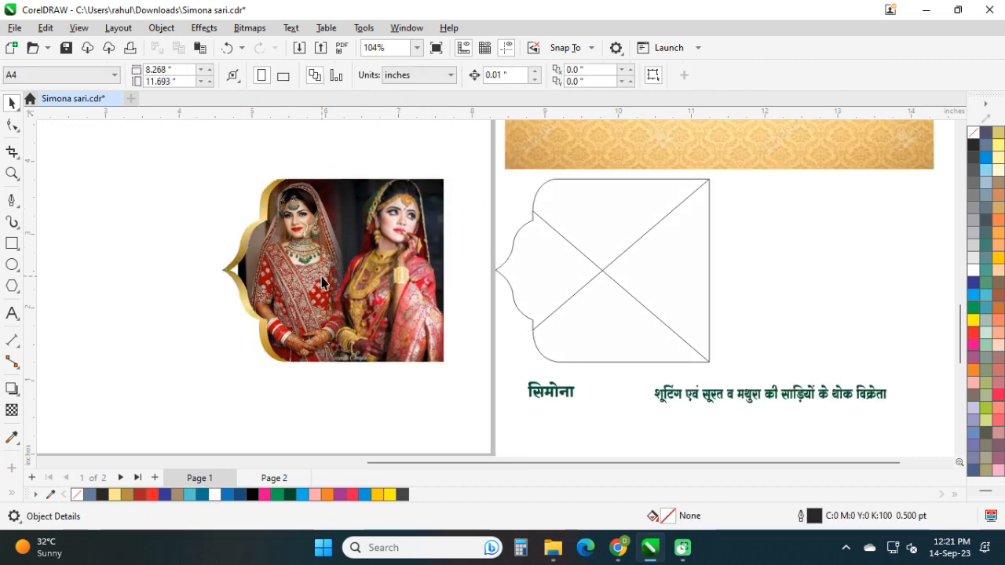
- Move only the left bride's photo slightly further left inside the frame and finish editing the PowerClip
double_click(322, 283)
left_click(263, 262, "ctrl")
left_click_drag(263, 261, 257, 261)
left_click(369, 130, "ctrl")
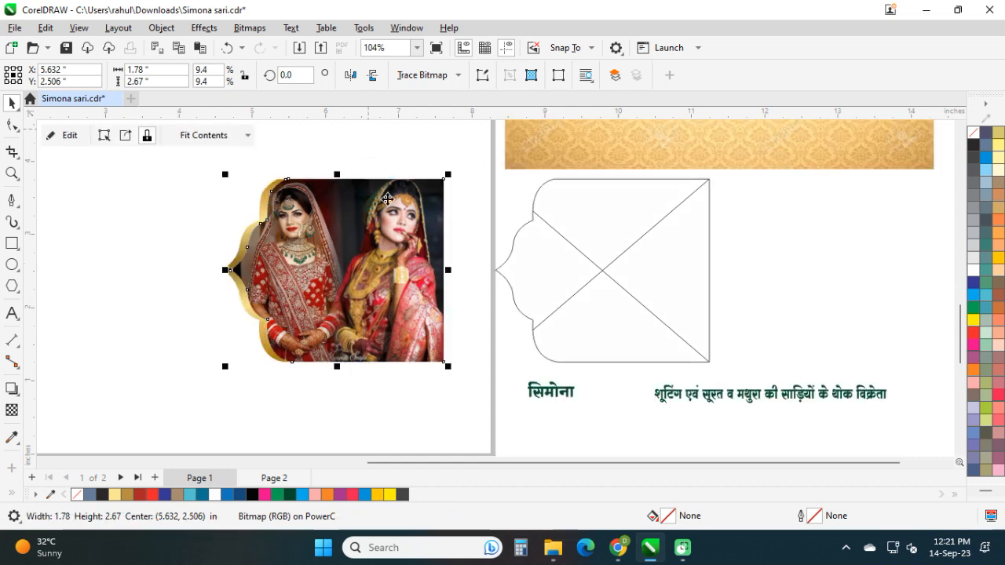
left_click(387, 199)
left_click(867, 322)
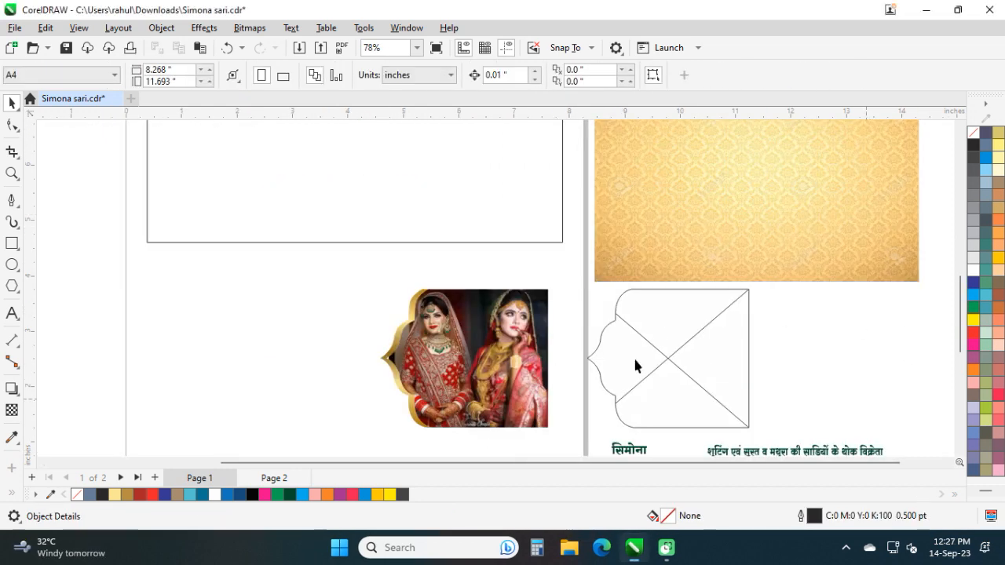
- PowerClip the damask background into the banner rectangle and shift it to cover the banner's left part
scroll(480, 381, "up", 3)
left_click_drag(480, 380, 469, 357)
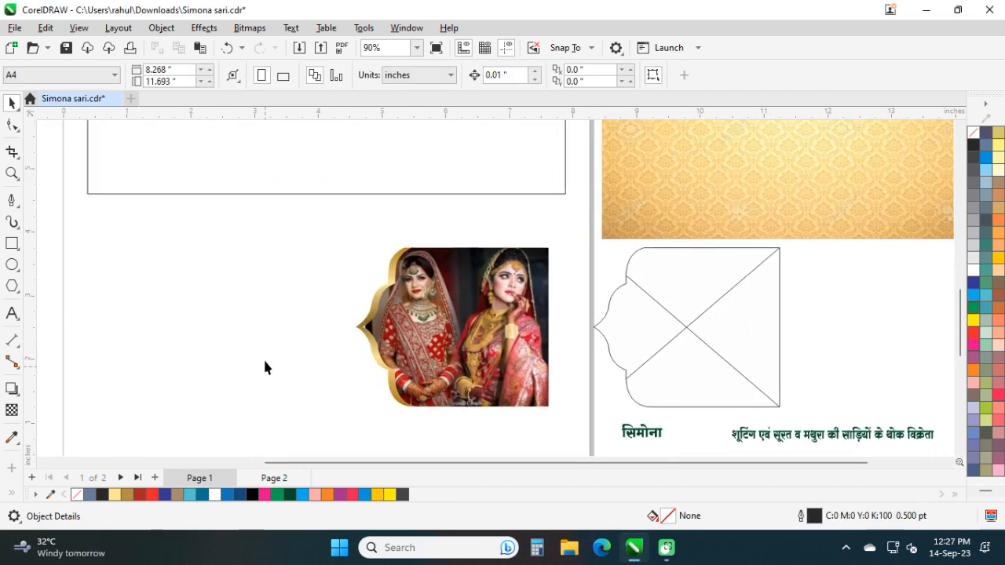
left_click_drag(263, 359, 261, 370)
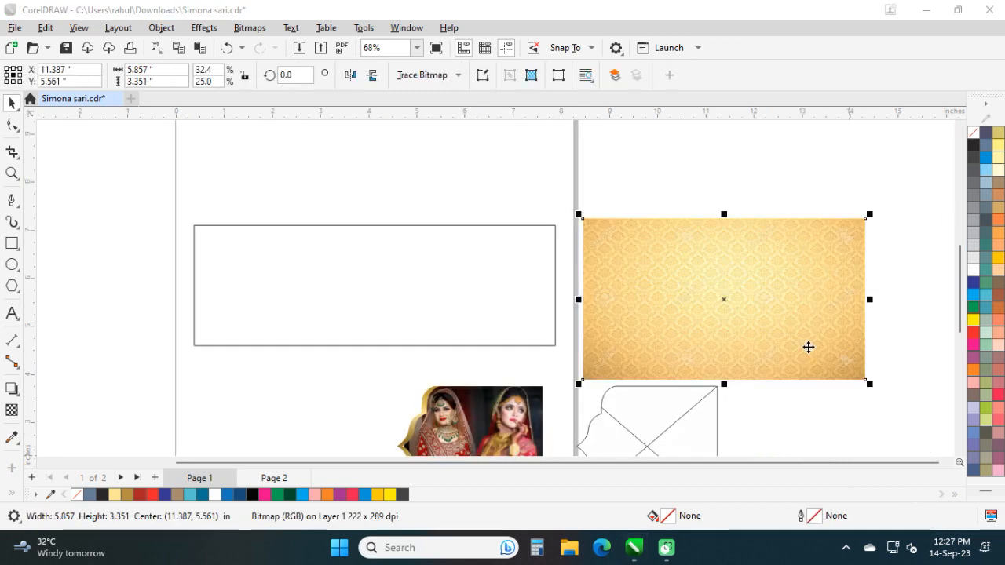
left_click(803, 339)
left_click(369, 287)
left_click(434, 285, "ctrl")
left_click_drag(449, 279, 408, 279)
left_click_drag(469, 303, 461, 309)
left_click(697, 343)
left_click(698, 338, "ctrl")
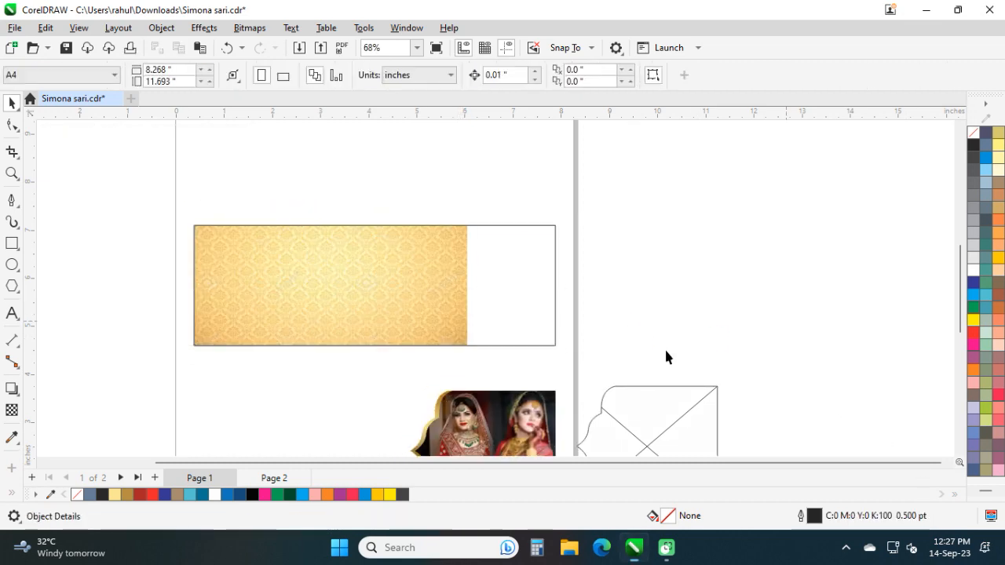
- Centre the photo frame vertically at the banner's right end and place it inside the banner rectangle
left_click(473, 320, "shift")
key("e")
key("Escape")
left_click(538, 292)
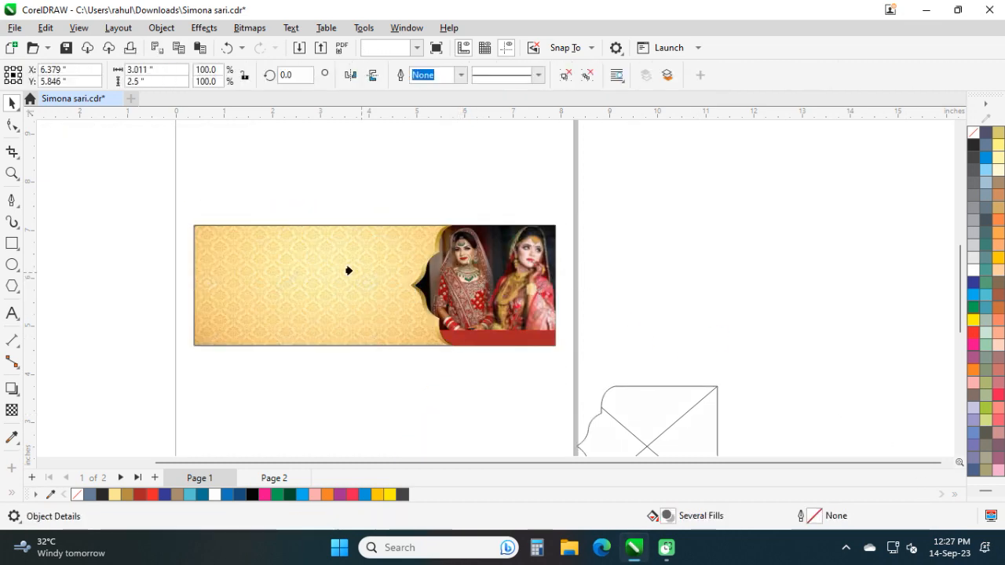
- Add the placeholder text "jhj" in the banner's upper left area and set its font to Abbasi 715
left_click(348, 272)
key("shift+F2")
key("Escape")
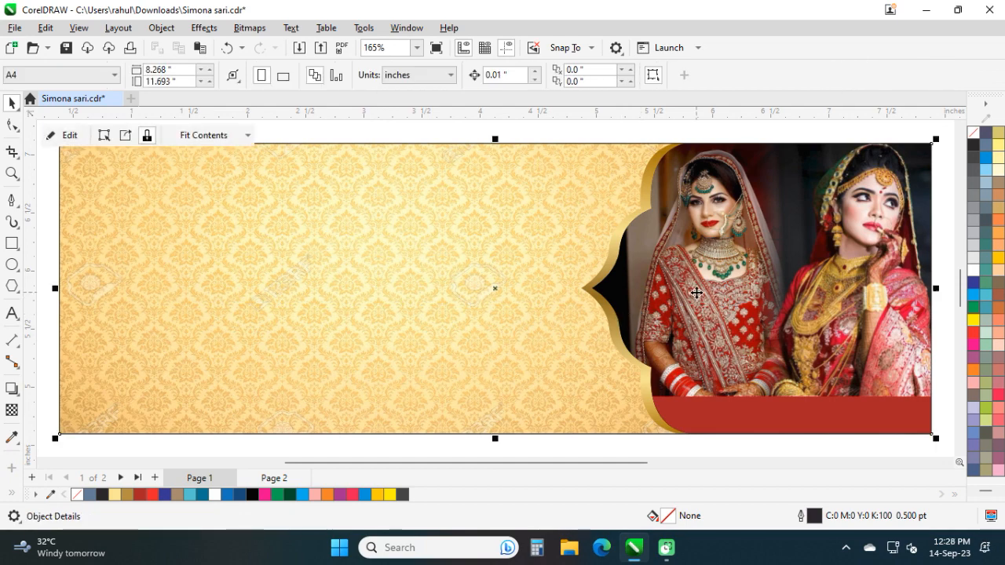
left_click(703, 337, "ctrl")
left_click(750, 135, "ctrl")
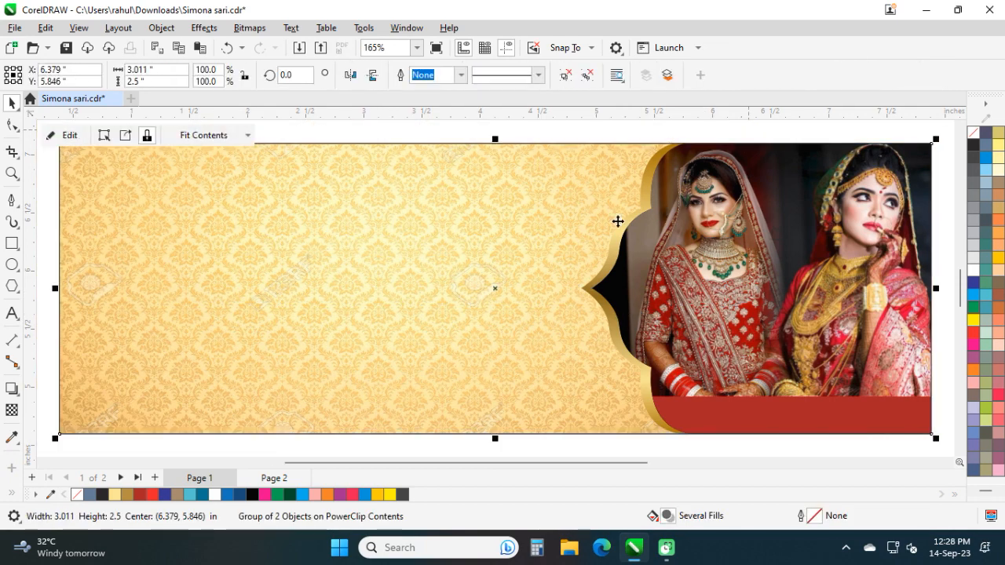
key("F8")
left_click(271, 212)
type("jhj")
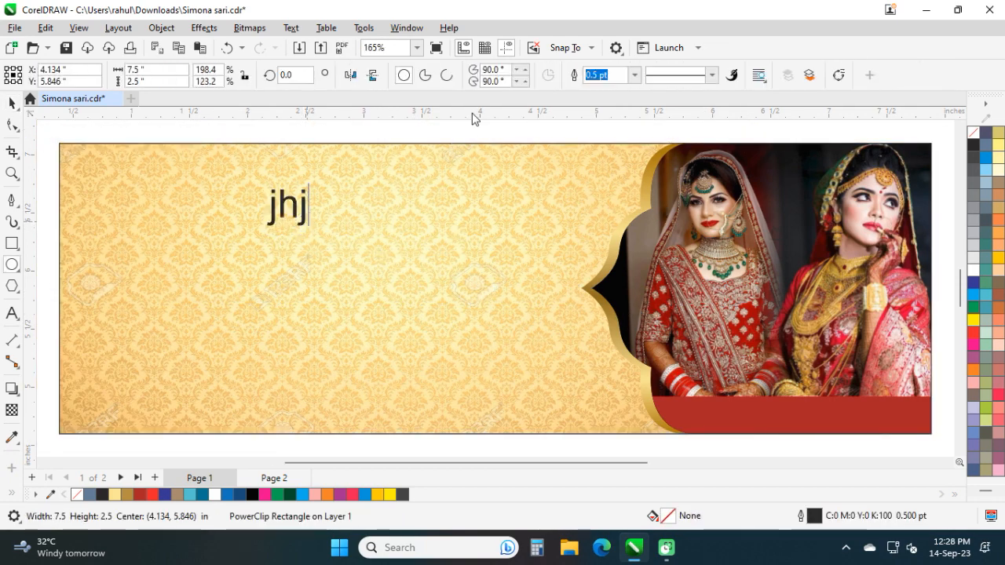
left_click(472, 73)
type("a")
key("Return")
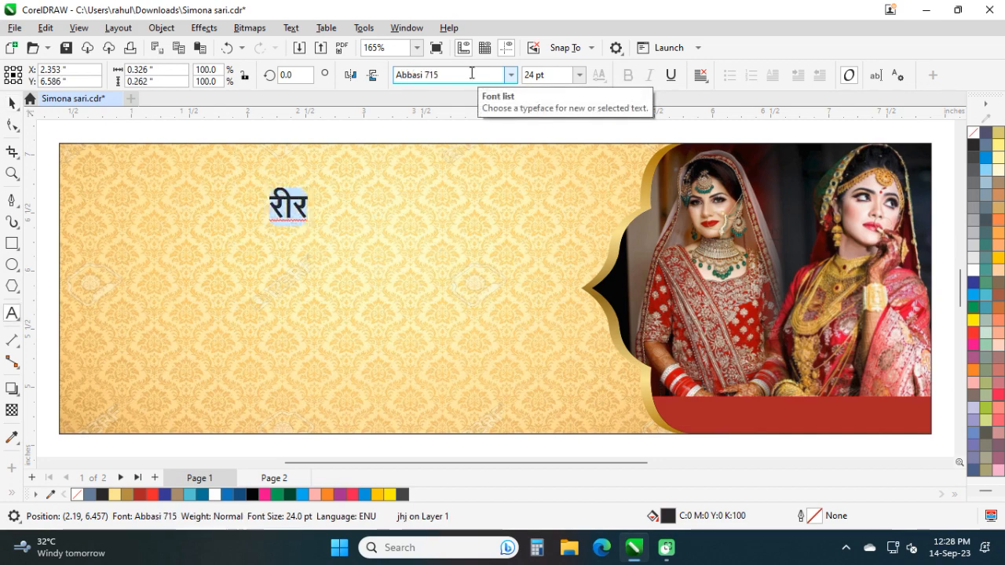
- Replace the placeholder with the Hindi invocation "!! श्री चौपरेश्वराय नम: !!"
type("J")
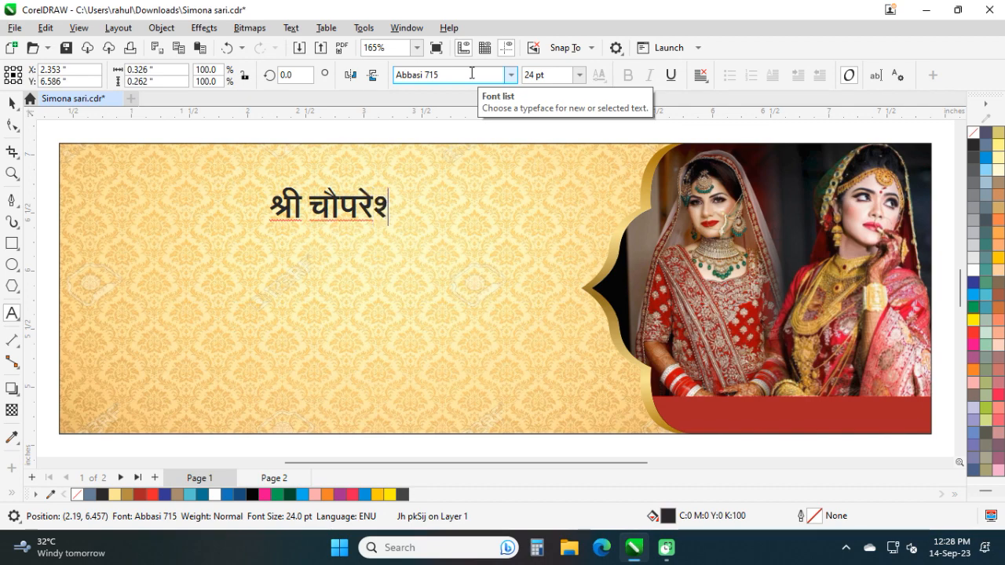
key("ctrl+space")
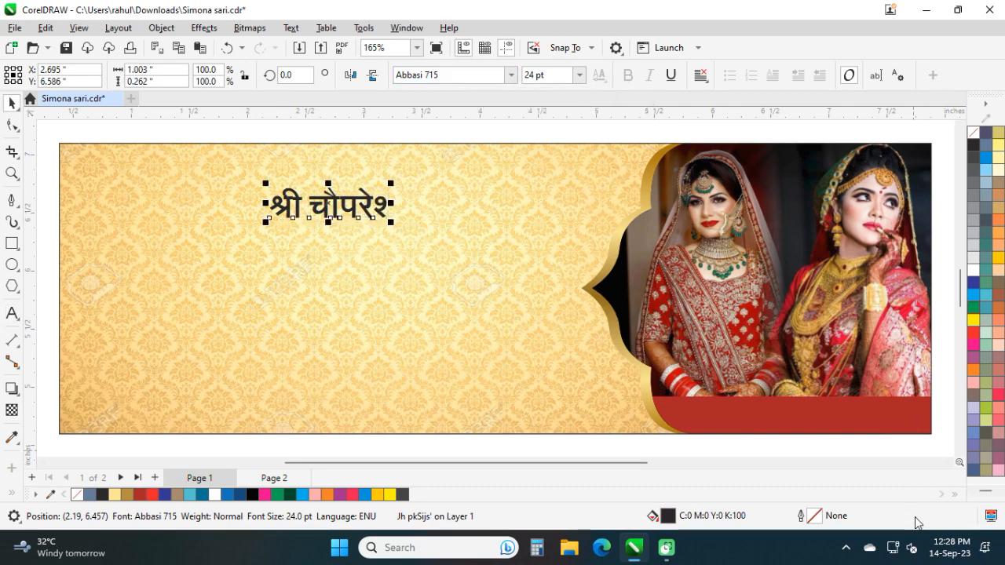
key("Escape")
left_click(377, 202)
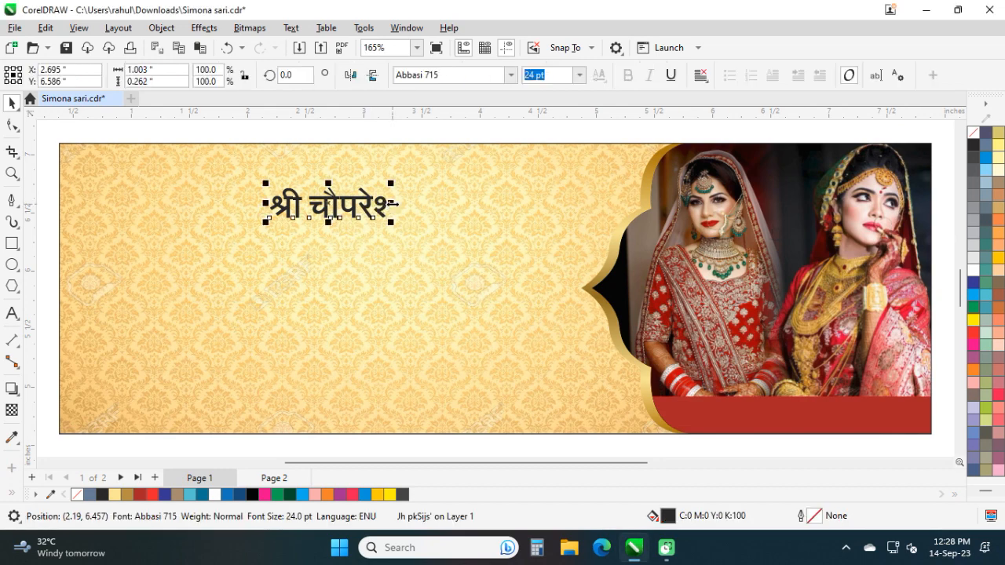
double_click(388, 204)
type("ojk; ue%")
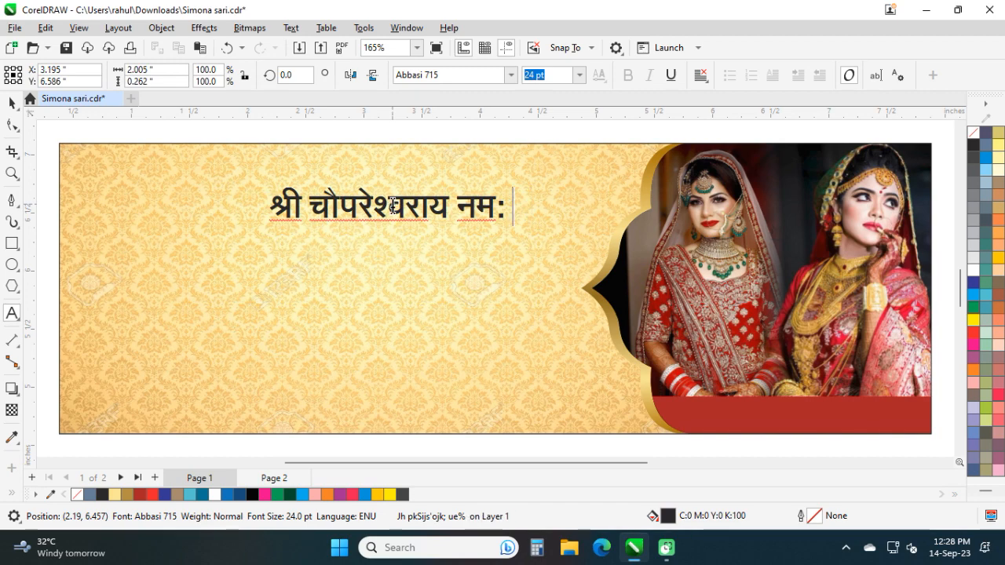
type("!!")
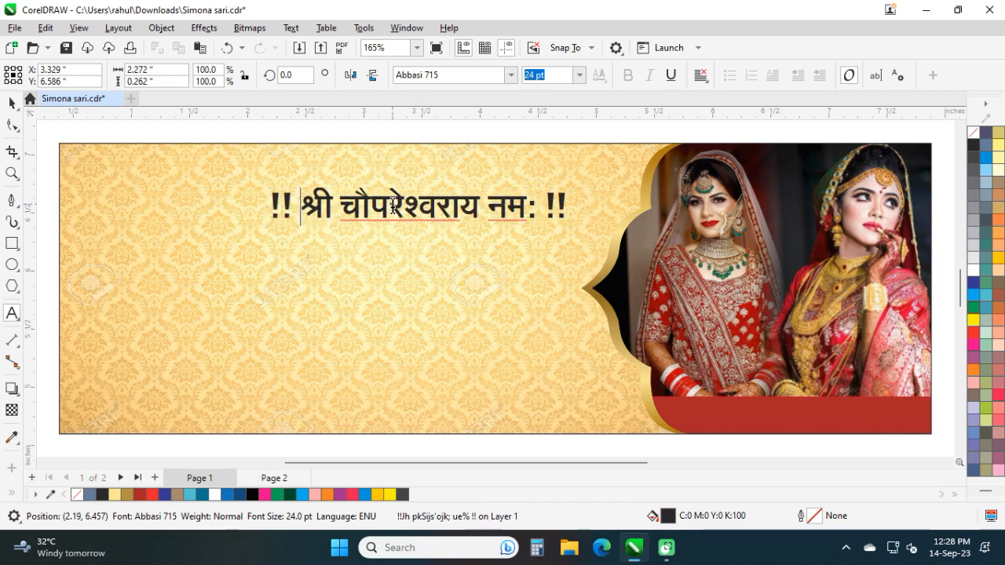
- Shrink the invocation to 16.3 pt in the banner's upper left corner and place a copy below it
key("ctrl+space")
left_click_drag(573, 223, 476, 212)
key("ctrl+z")
left_click_drag(365, 205, 207, 291)
right_click(207, 291)
- Set the copied text's font to Abbasi Neelam and rewrite it as "साड़ियाँ ही साड़ियाँ"
double_click(454, 76)
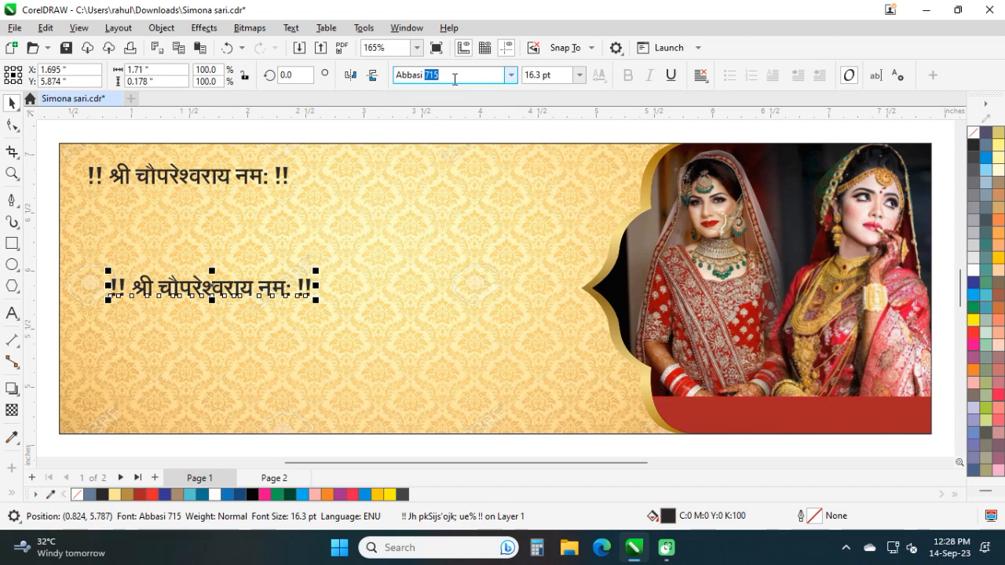
type("Neelam")
key("Return")
key("F8")
key("ctrl+a")
type("lk")
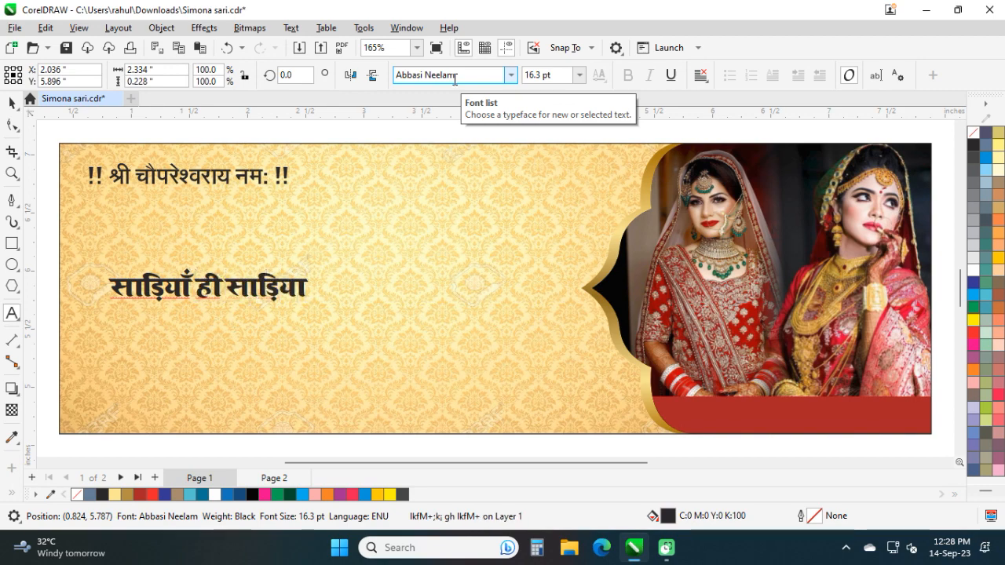
key("ctrl+space")
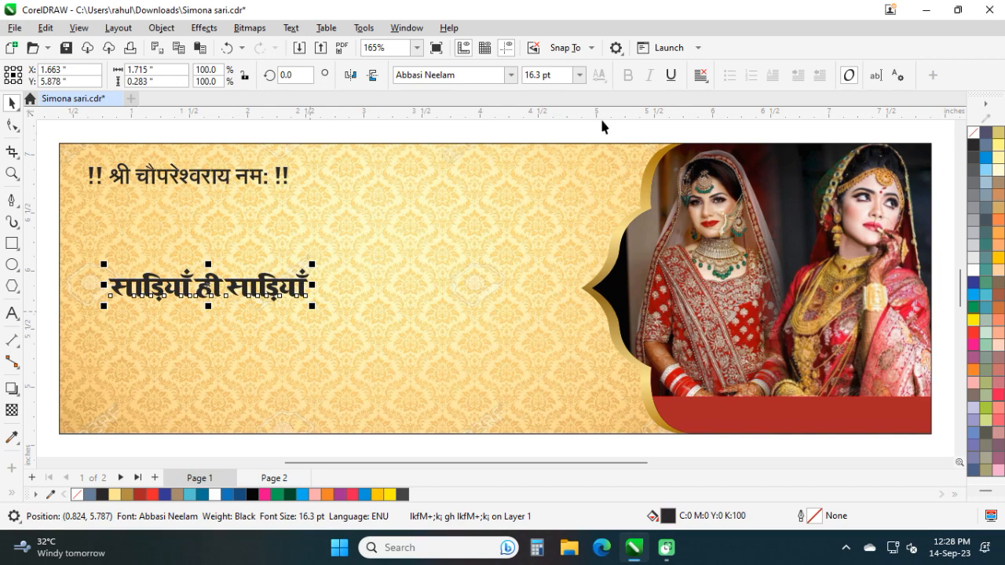
- Enlarge the headline to 55 pt and move it left towards the banner's edge
type("55")
key("Return")
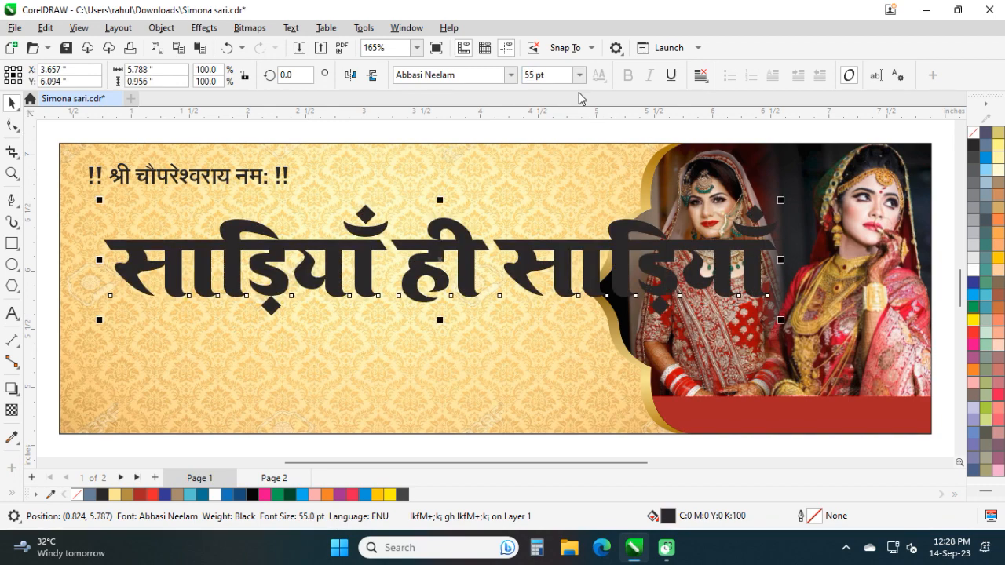
left_click_drag(708, 260, 674, 261)
- Set the word "ही" to 24 pt and scale the whole headline down to about 4.5 in wide
double_click(416, 240)
double_click(416, 240)
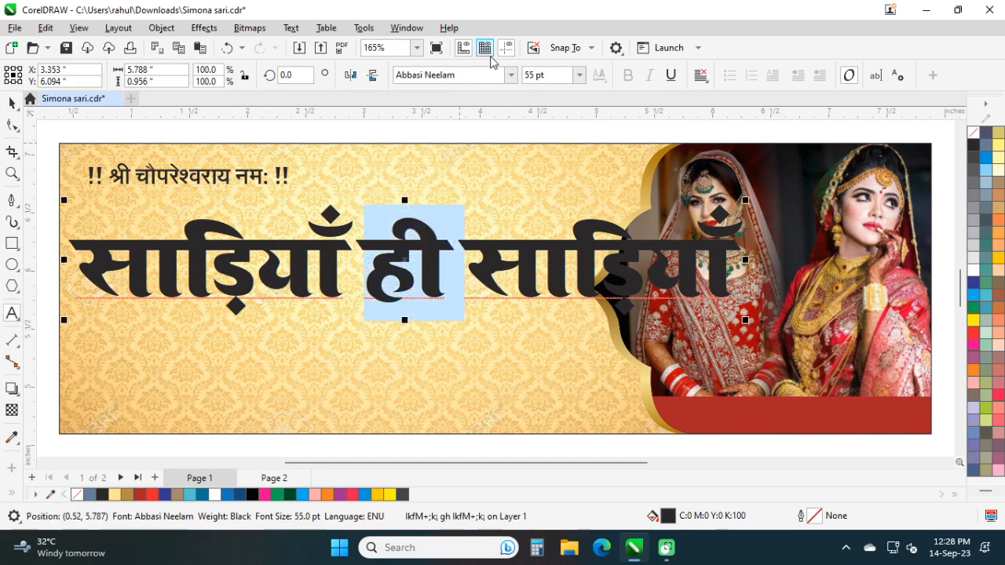
triple_click(545, 76)
type("2")
key("Return")
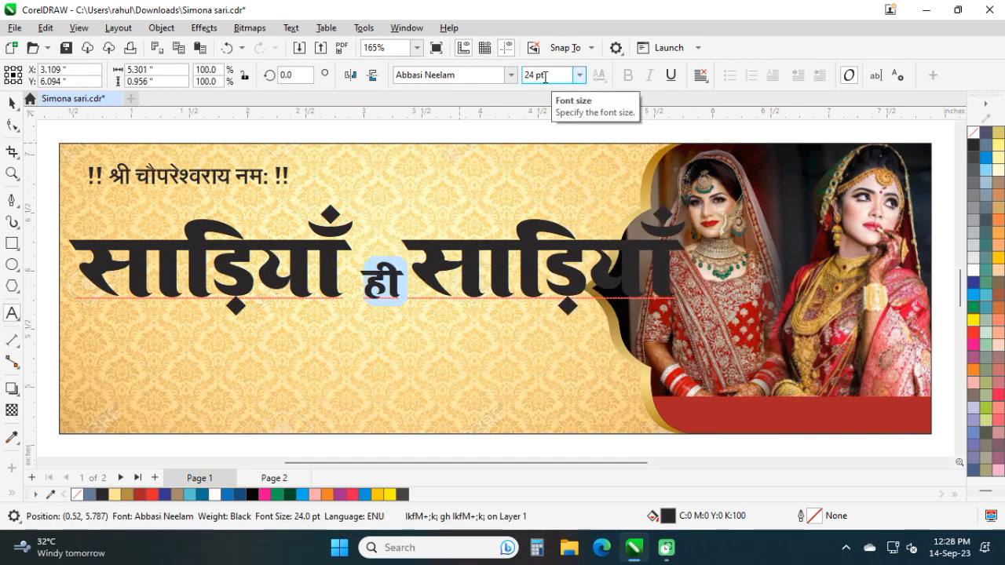
key("ctrl+space")
left_click_drag(688, 200, 600, 179)
- Move the photo frame about 0.12 in right inside the banner and shift its photos slightly back left
double_click(773, 289)
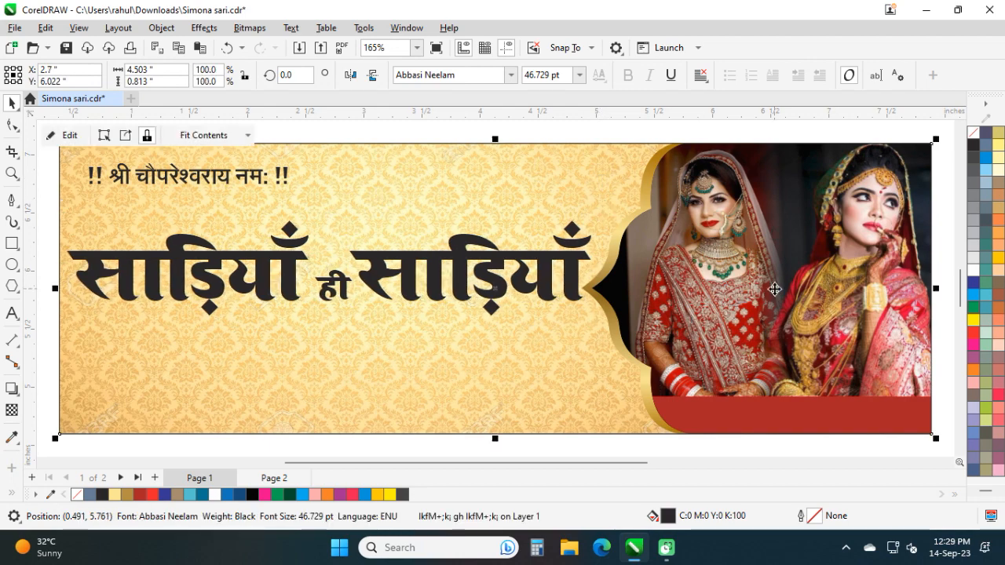
left_click_drag(647, 265, 662, 265)
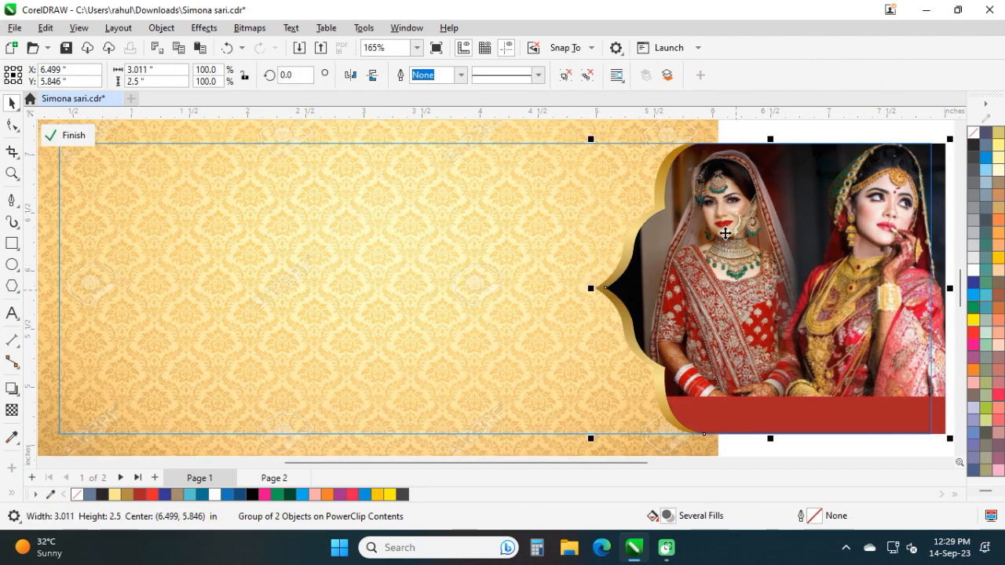
left_click(720, 228, "ctrl")
left_click(52, 136)
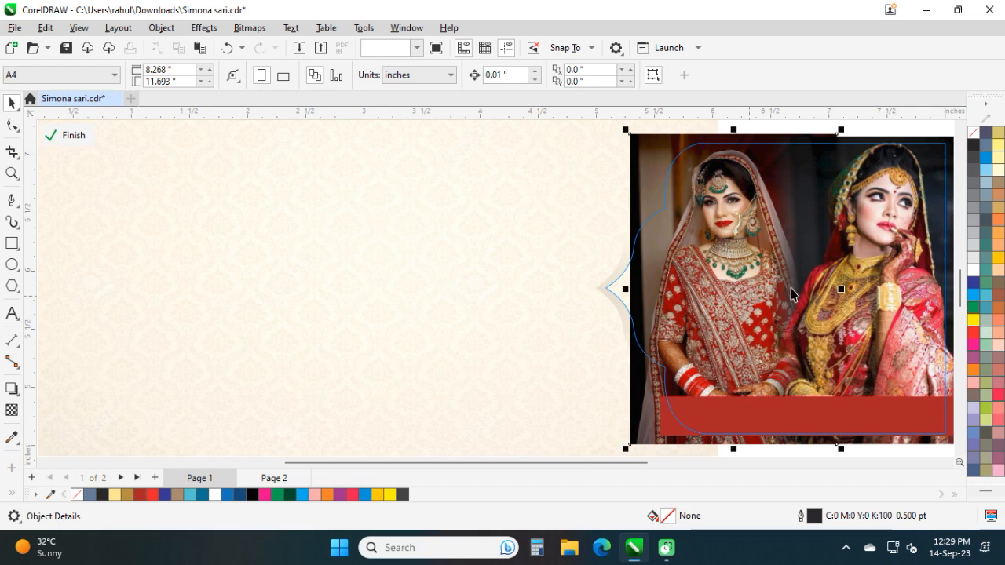
scroll(617, 269, "right", 5)
key("ctrl+a")
left_click_drag(704, 249, 692, 249)
left_click(828, 272, "ctrl")
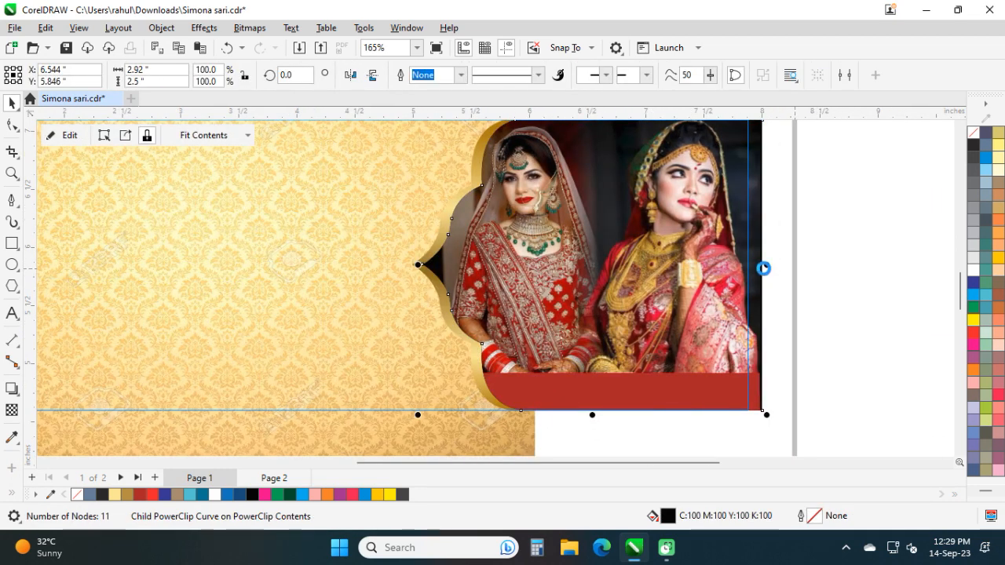
key("ctrl+z")
left_click(834, 270, "ctrl")
left_click(831, 267, "ctrl")
key("Escape")
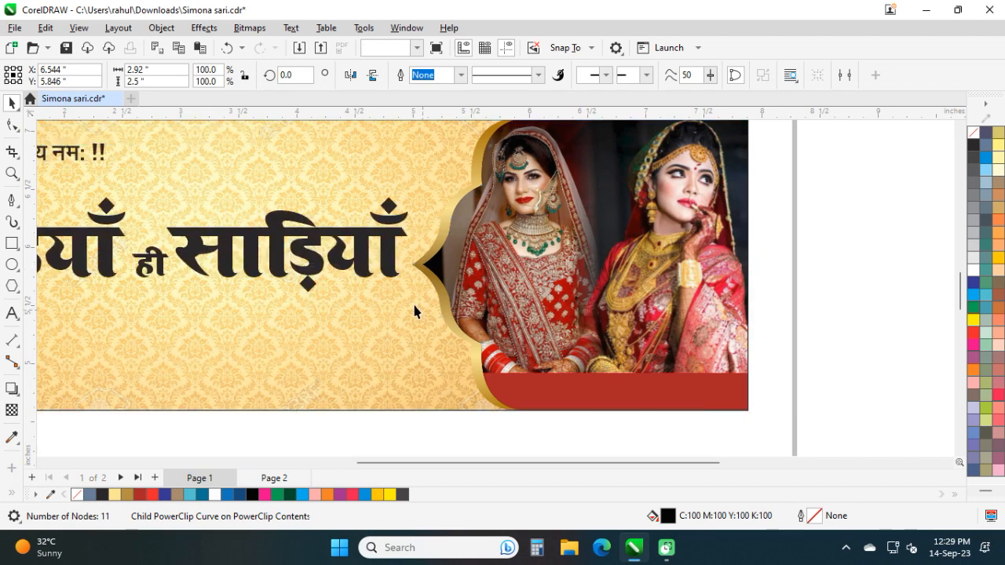
- Nudge the headline up slightly and fill it with dark red, C20 M100 Y100 K18
left_click(410, 337)
key("shift+F2")
left_click(488, 276)
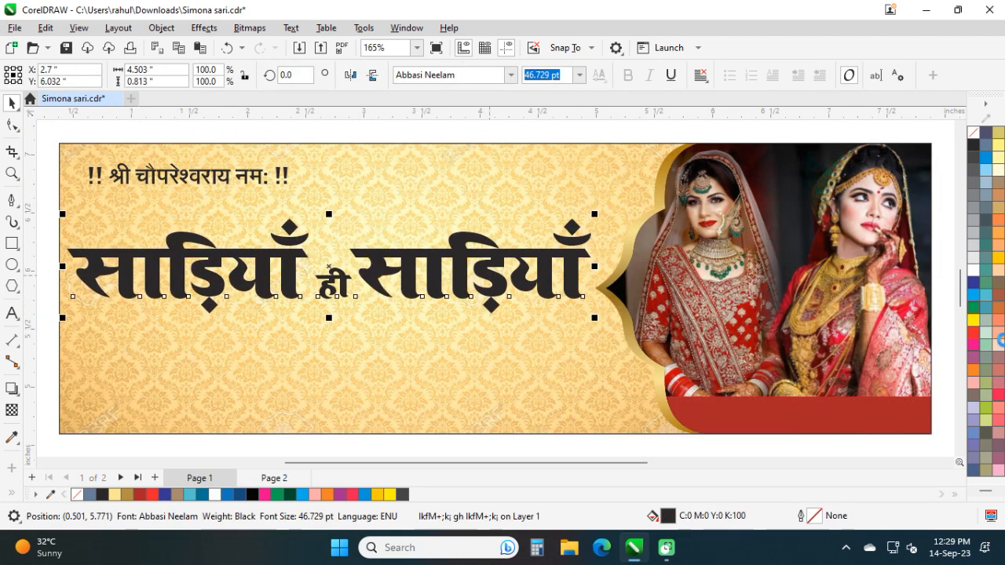
left_click(974, 337)
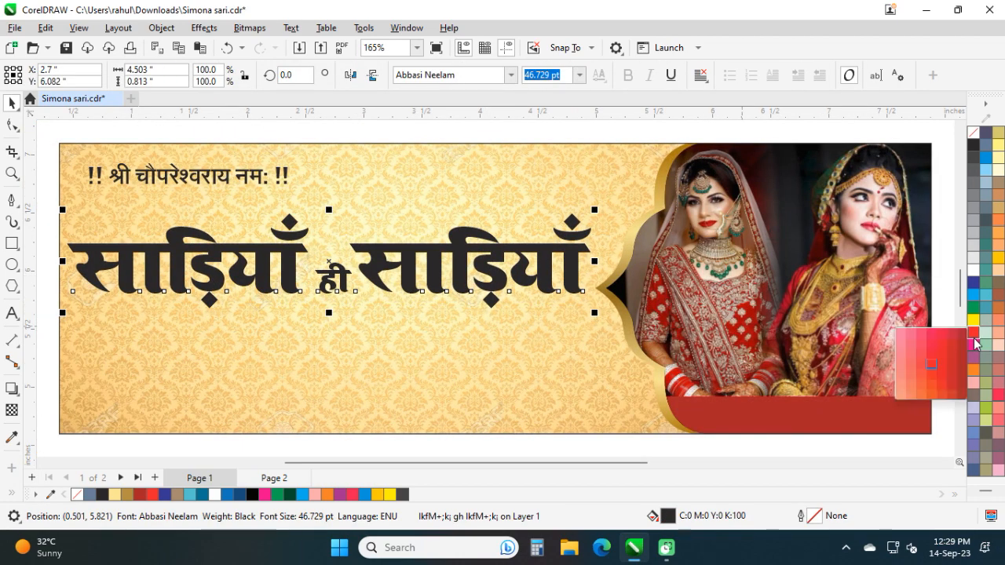
left_click(965, 358)
- Apply a vertical linear gradient to the headline, running from dark red down to bright red
key("g")
left_click_drag(333, 226, 333, 299)
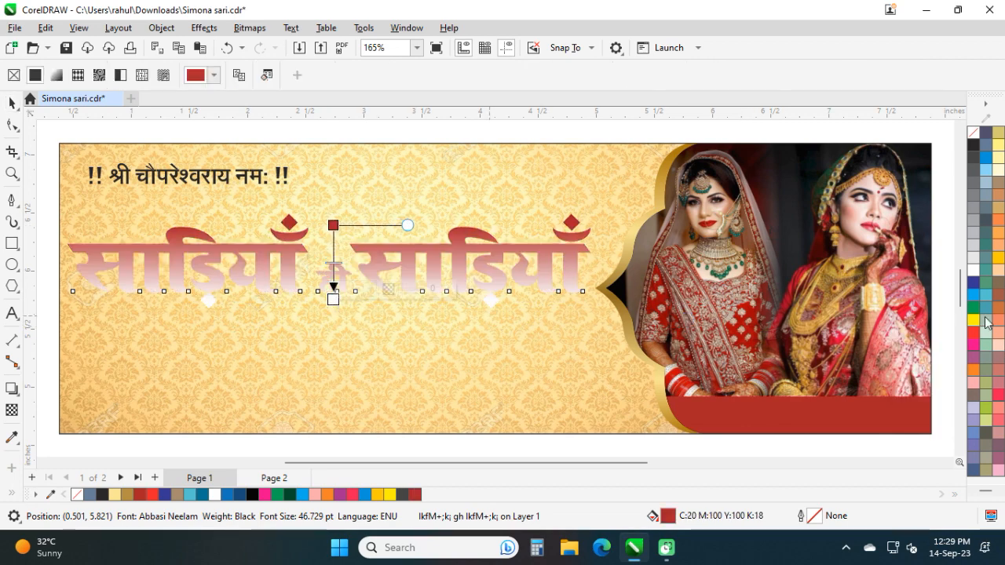
left_click(974, 333)
key("space")
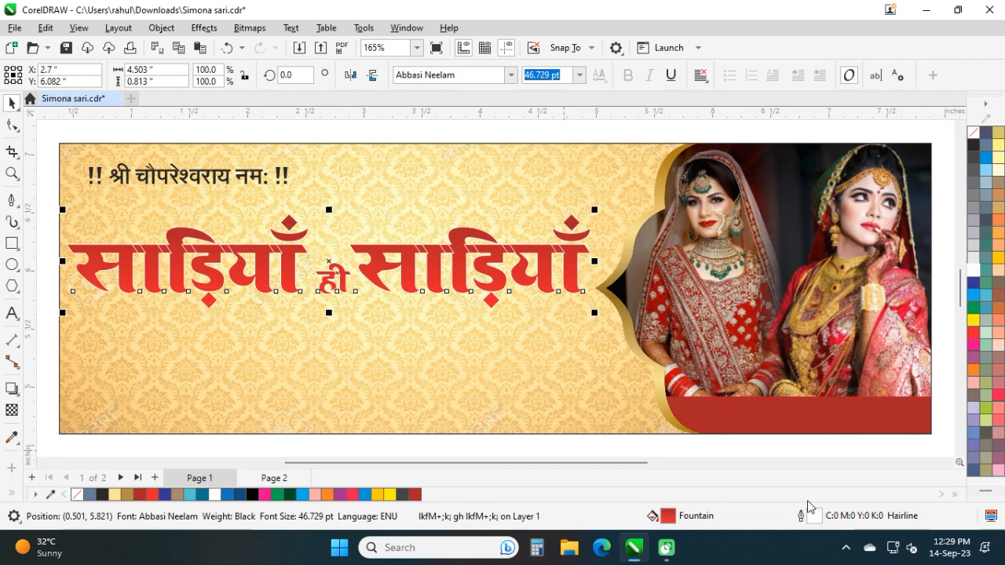
- Set the headline's white outline to 2 pt, placed behind the fill and scaling with the object
key("F12")
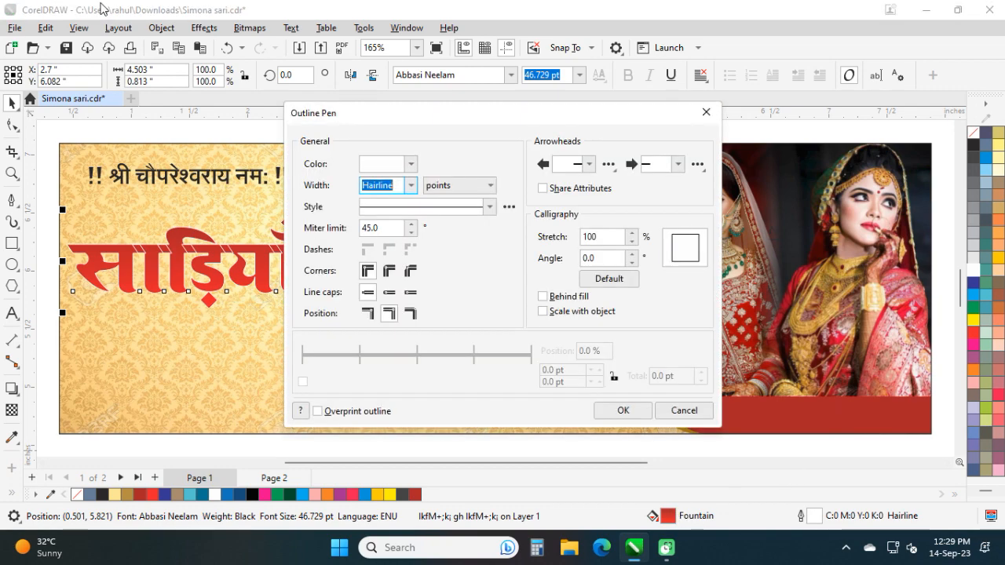
type("2")
left_click(542, 312)
left_click(542, 296)
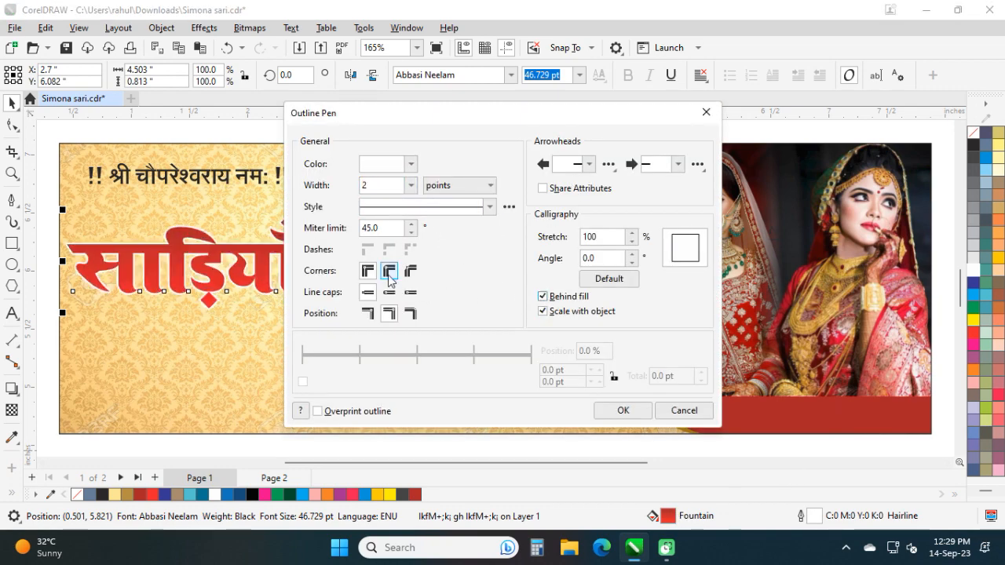
left_click(620, 411)
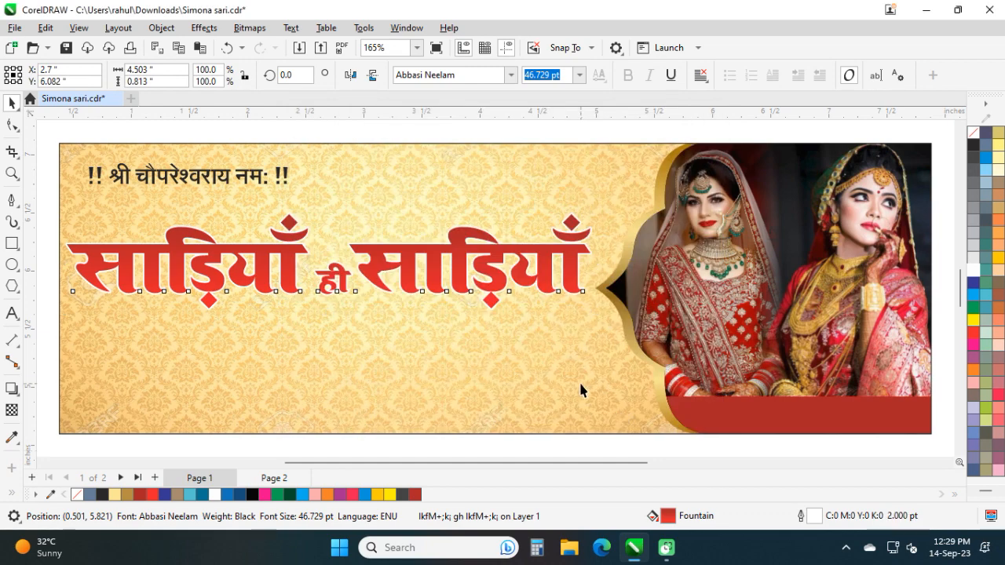
- Narrow the headline to about 4.37 in wide and add a drop shadow with a feathering of 5
left_click_drag(492, 264, 492, 259)
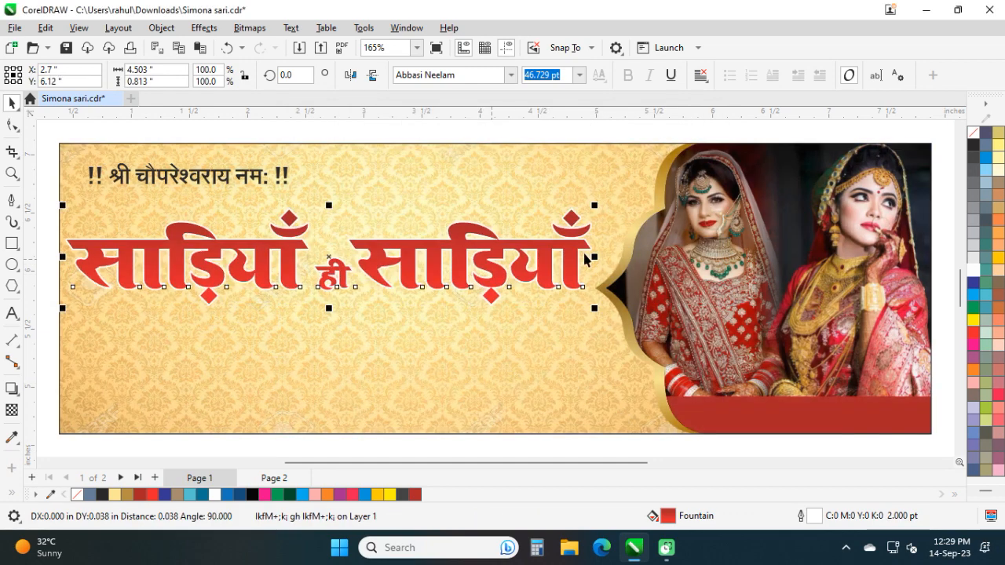
left_click_drag(594, 257, 564, 257)
left_click_drag(328, 252, 361, 293)
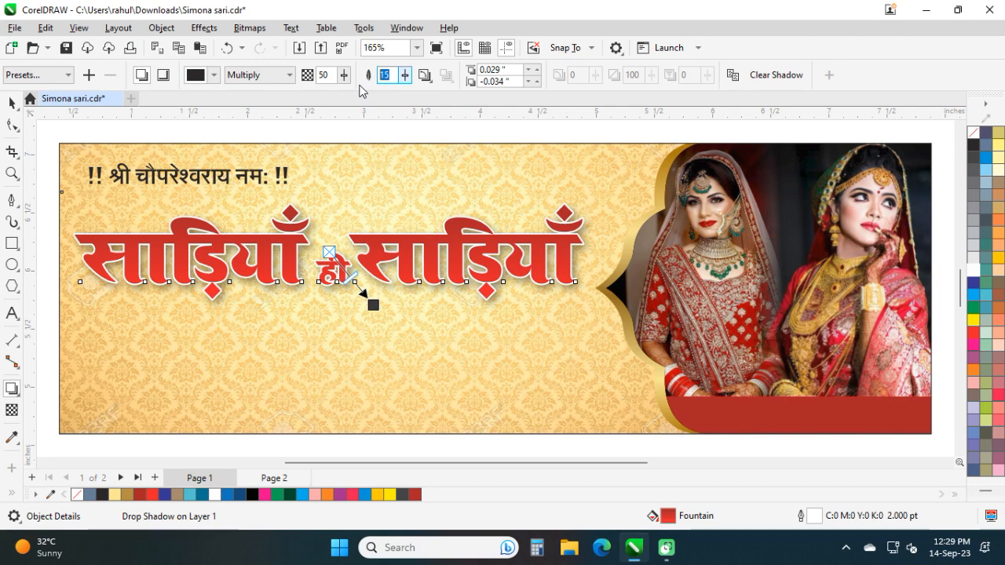
type("5")
key("Return")
key("space")
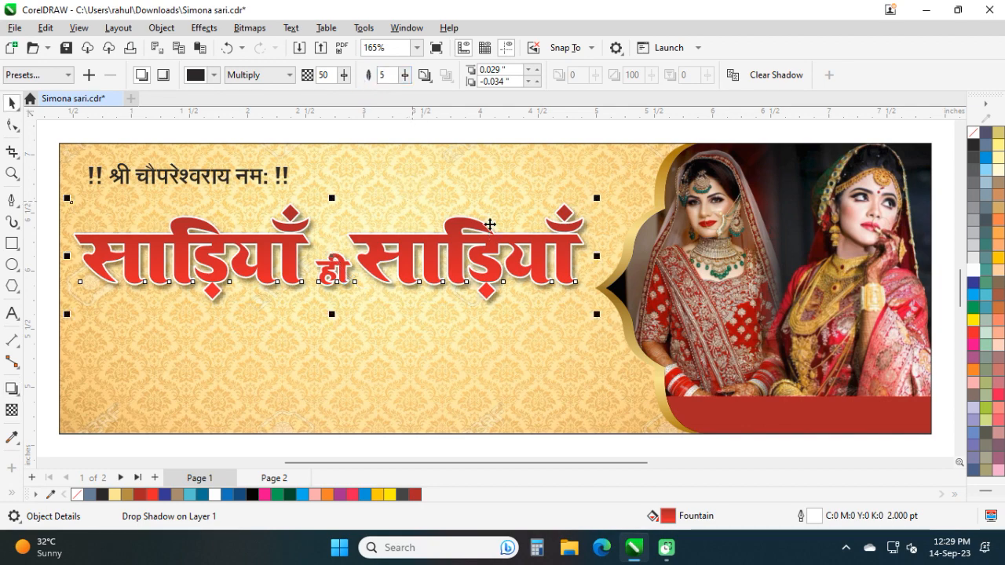
mouse_move(539, 253)
left_mouse_down()
mouse_move(531, 258)
mouse_move(543, 254)
left_mouse_up()
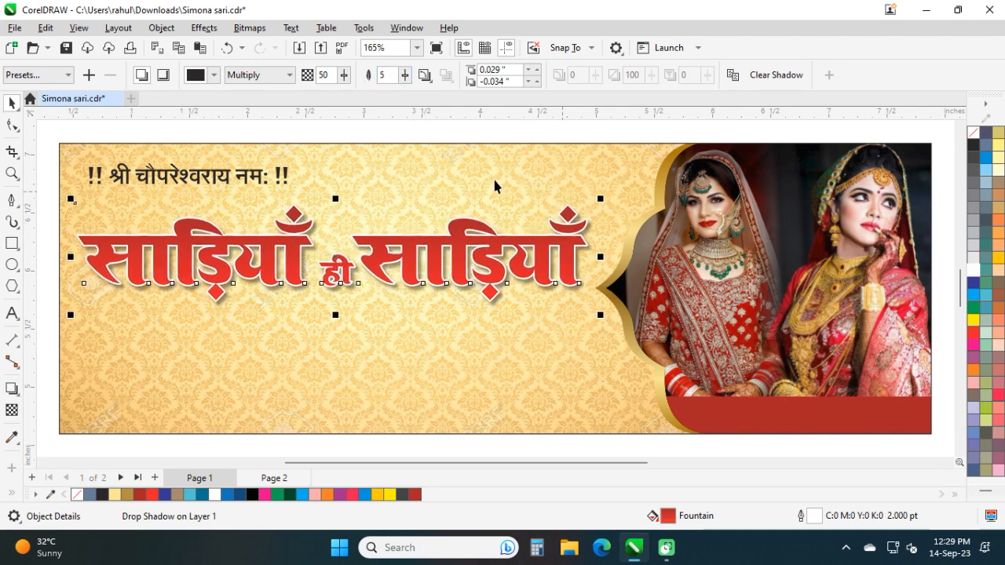
- Draw a rectangle across the banner's upper middle, convert it to curves and slant its left end
left_click_drag(493, 178, 491, 180)
key("F6")
left_click_drag(417, 141, 683, 194)
key("ctrl+q")
key("F10")
left_click_drag(417, 142, 474, 143)
key("space")
- Align the slanted shape with the banner's top edge and stretch its height to about 0.5 in
left_click_drag(544, 165, 535, 170)
left_click(373, 174, "shift")
key("t")
left_click(507, 247)
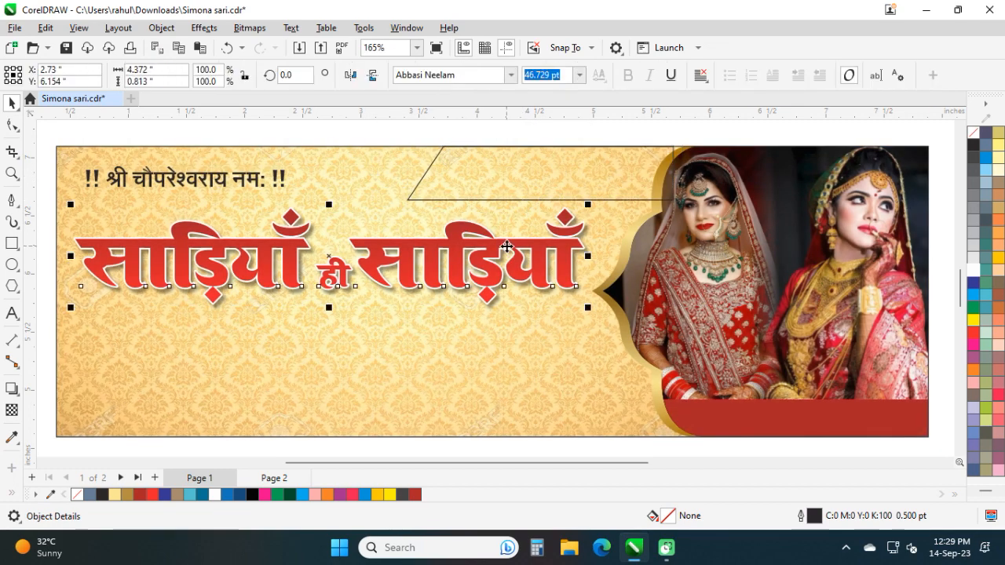
left_click(537, 201)
left_click_drag(542, 206, 541, 209)
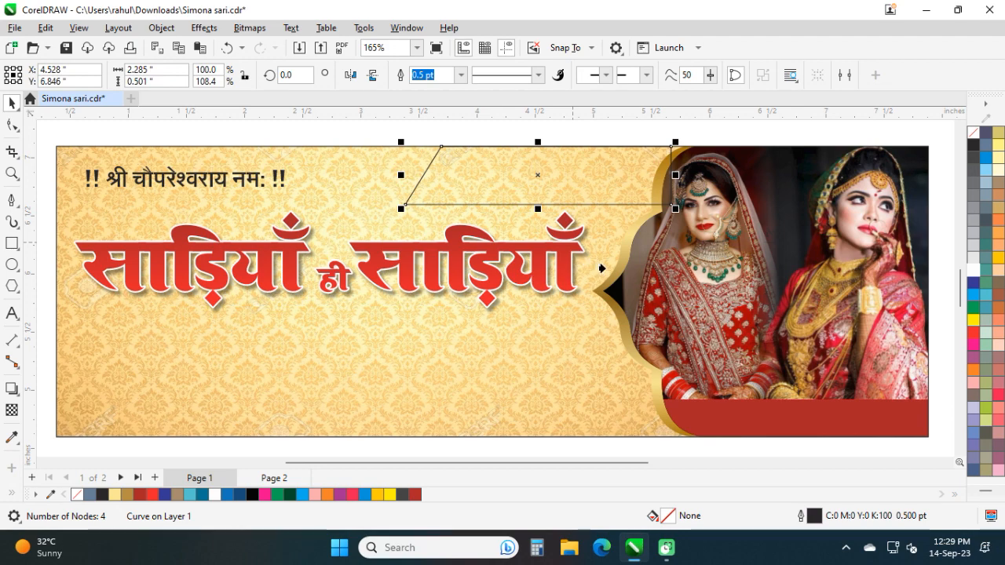
- Place the slanted shape inside the banner's PowerClip and fill it with dark red, C20 M100 Y100 K18
left_click(604, 268)
left_click(605, 269, "ctrl")
left_click(624, 205)
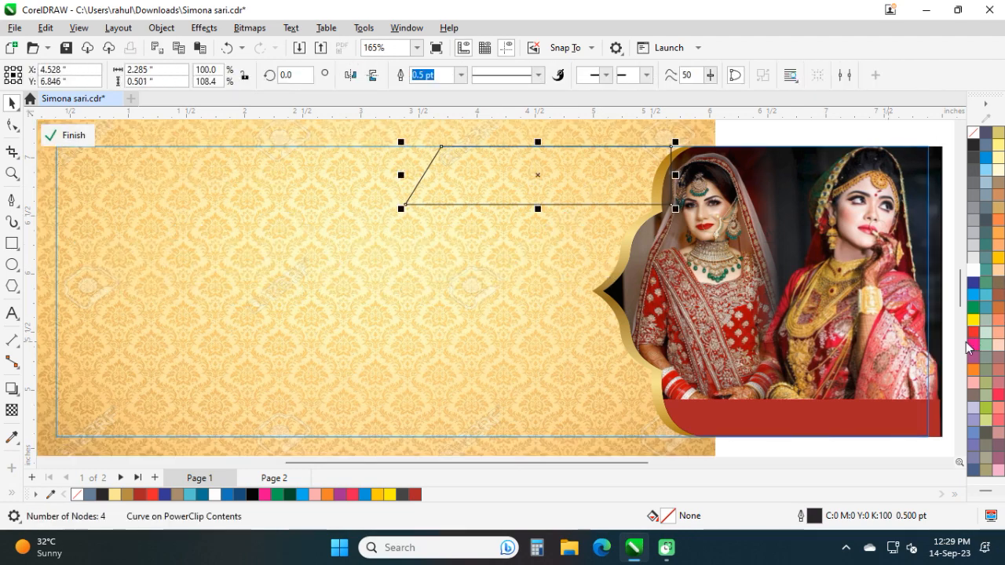
left_click(415, 494)
- Arrange the photo frame in front of the red strip and finish editing the banner's contents
left_click(783, 260)
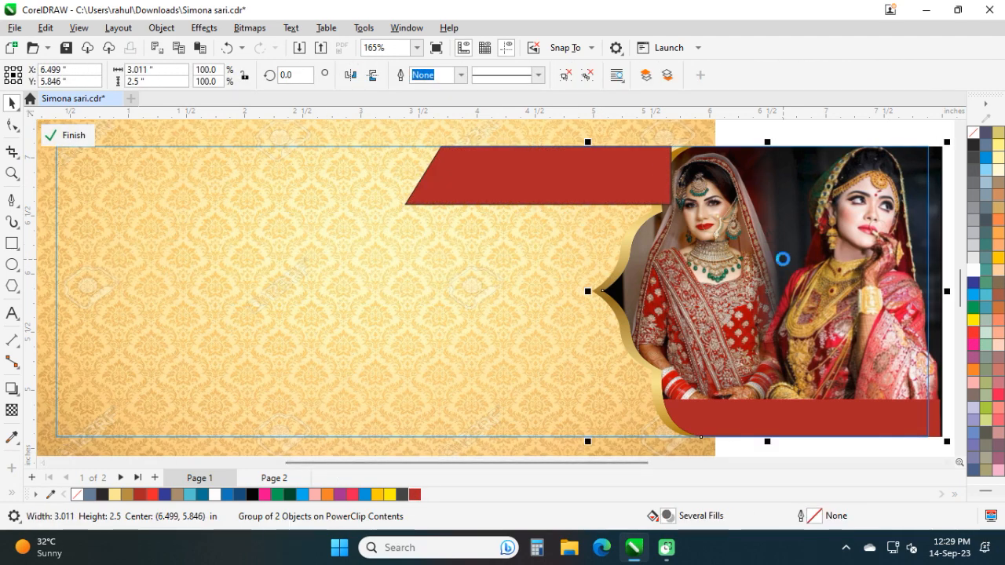
left_click(579, 176)
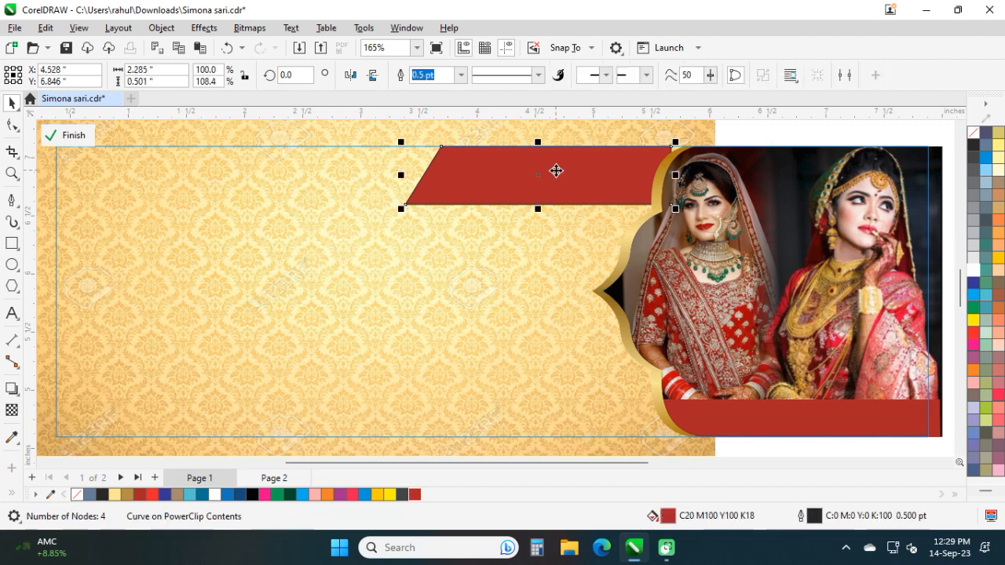
left_click(785, 137, "ctrl")
left_click(449, 442)
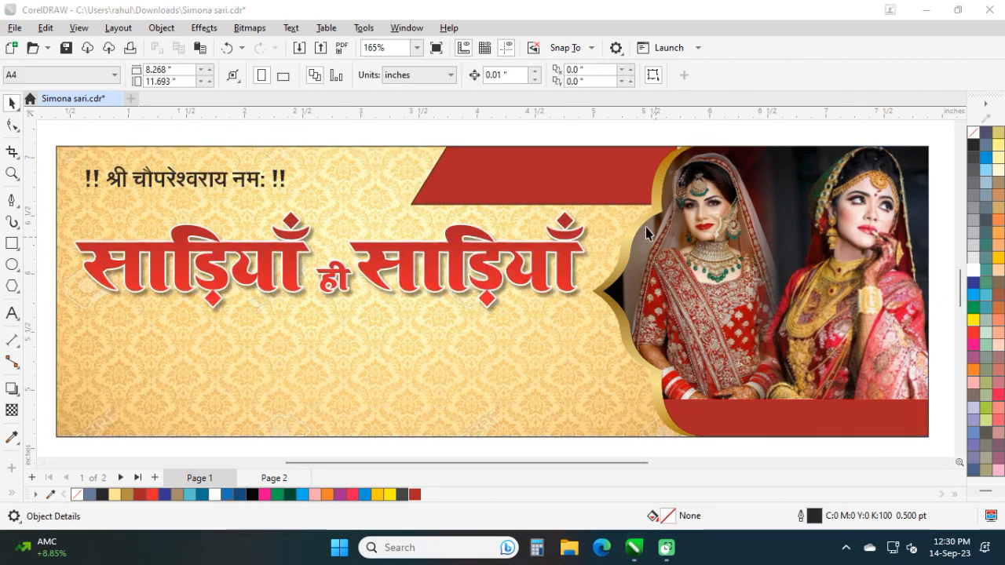
- Paste the white two-line proprietor and mobile number text and shift it about 0.19 in right onto the red strip
scroll(638, 252, "down", 4)
key("ctrl+v")
scroll(606, 365, "up", 4)
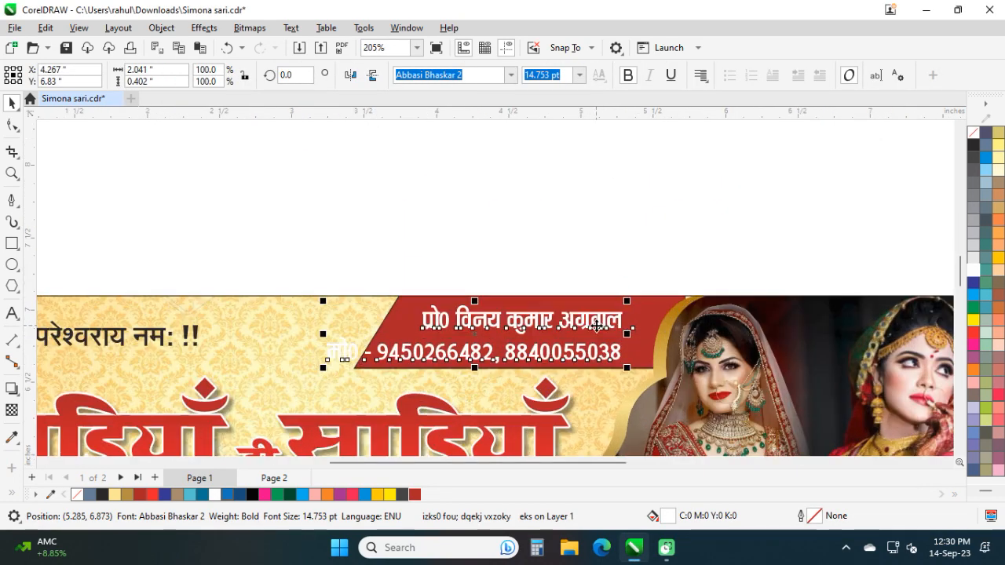
left_click_drag(598, 328, 625, 326)
- Extend the red strip's slanted end to the left so it backs the whole contact text
left_click(341, 324, "ctrl")
double_click(382, 327)
left_click_drag(274, 176, 442, 412)
left_click_drag(356, 374, 330, 372)
key("space")
left_click(370, 150, "ctrl")
left_click(495, 328)
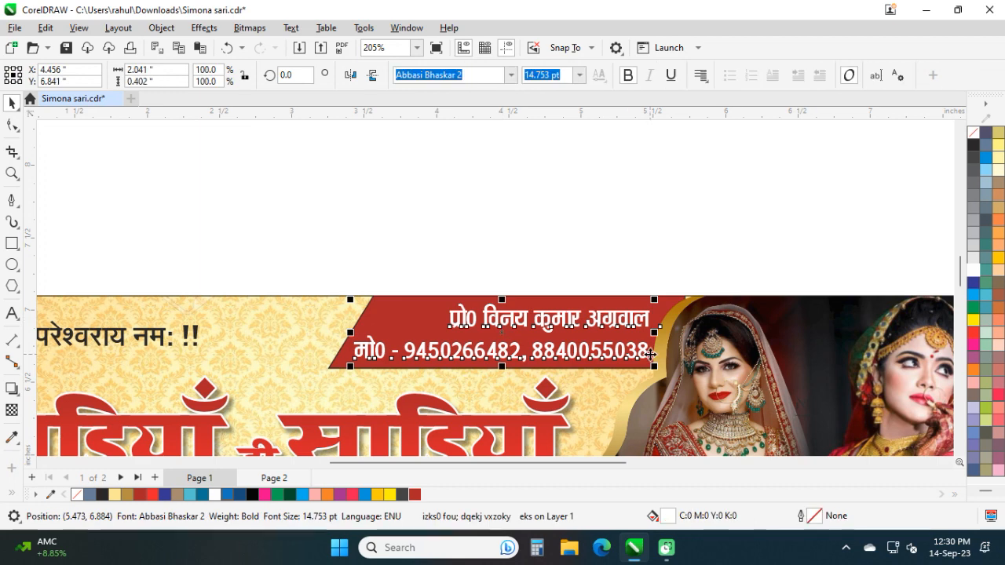
key("Escape")
- Reshape the red strip's slanted end inside the banner and widen the strip to about 2.5 in
left_click(673, 304)
key("shift+F2")
key("Escape")
double_click(520, 202)
left_click(521, 202)
key("F10")
left_click_drag(417, 130, 460, 155)
key("Left")
key("Left")
key("Left")
key("Left")
key("space")
key("space")
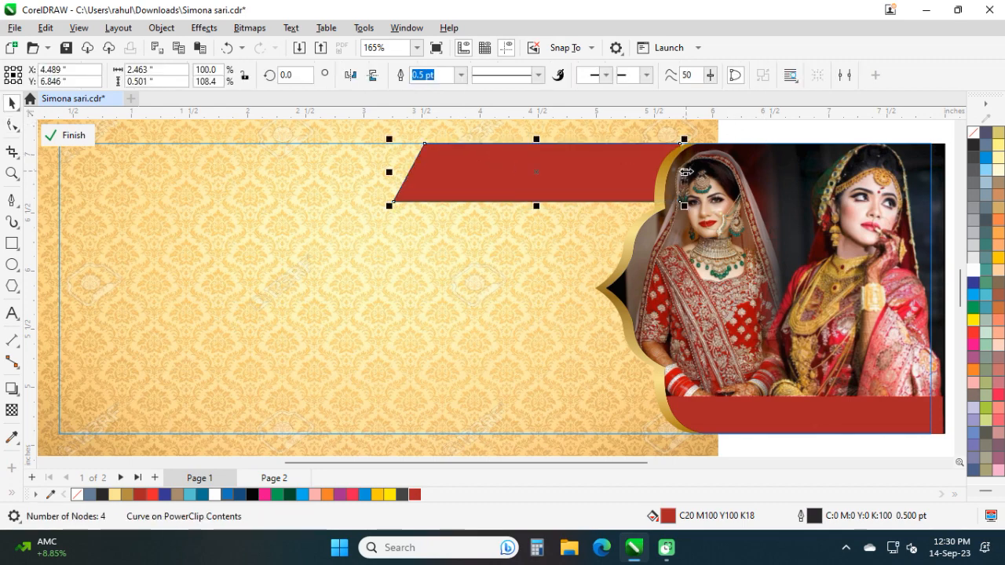
left_click_drag(685, 172, 691, 172)
left_click(754, 131, "ctrl")
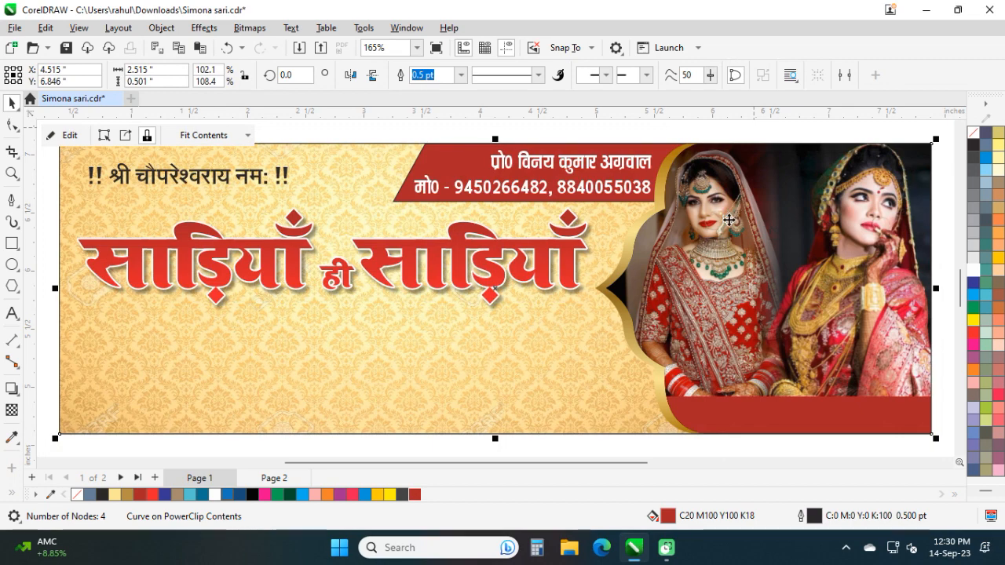
- Nudge the contact text slightly left and remove the red strip's outline
key("Escape")
left_click(635, 195)
left_click(575, 179, "ctrl")
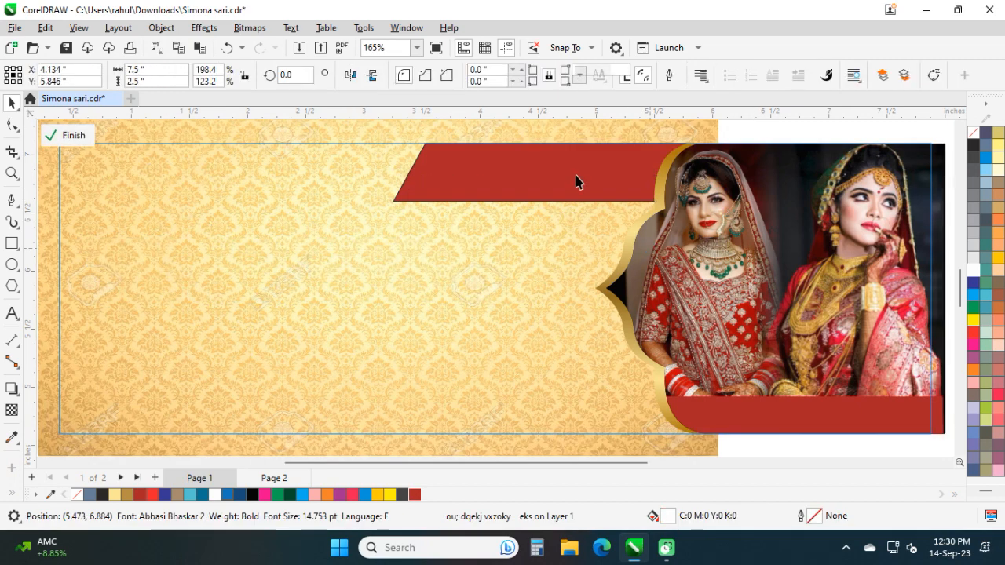
left_click(862, 127, "ctrl")
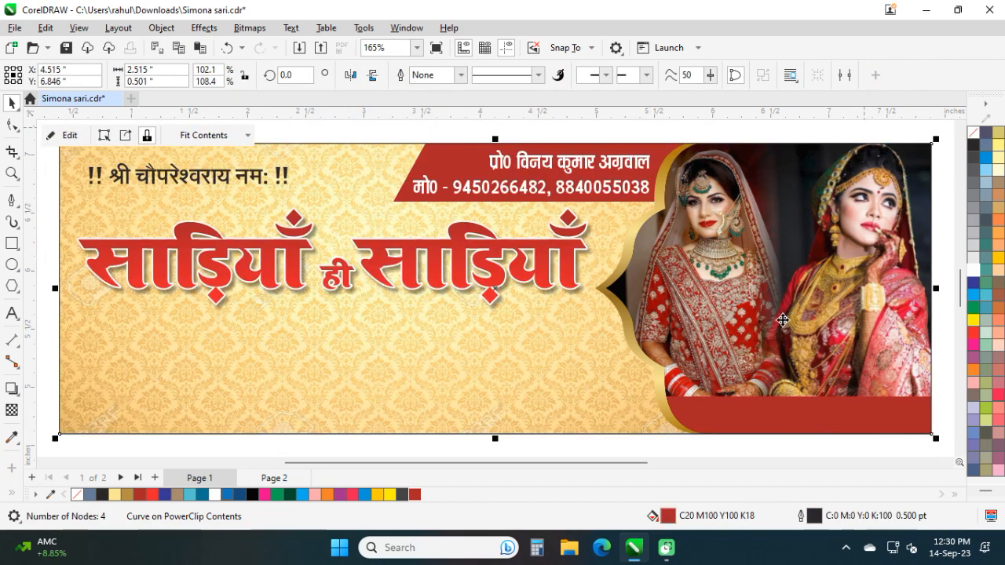
- Nudge the black invocation line slightly up and to the right
key("Escape")
left_click(259, 173)
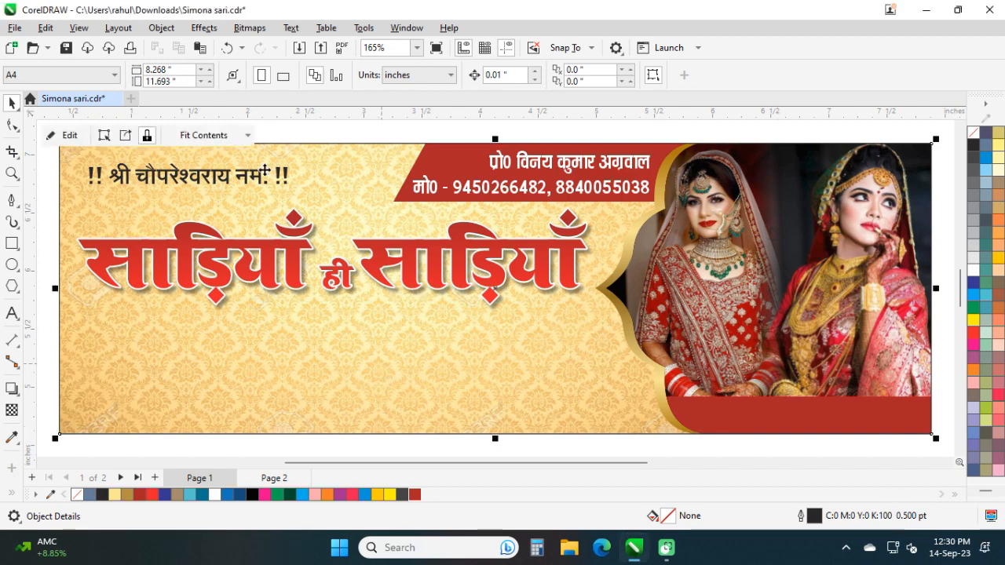
left_click(255, 182, "ctrl")
- Duplicate the invocation line below the headline and replace its text with the two owners' names
left_click_drag(251, 180, 382, 325)
right_click(382, 325)
key("F8")
key("ctrl+a")
type("fo")
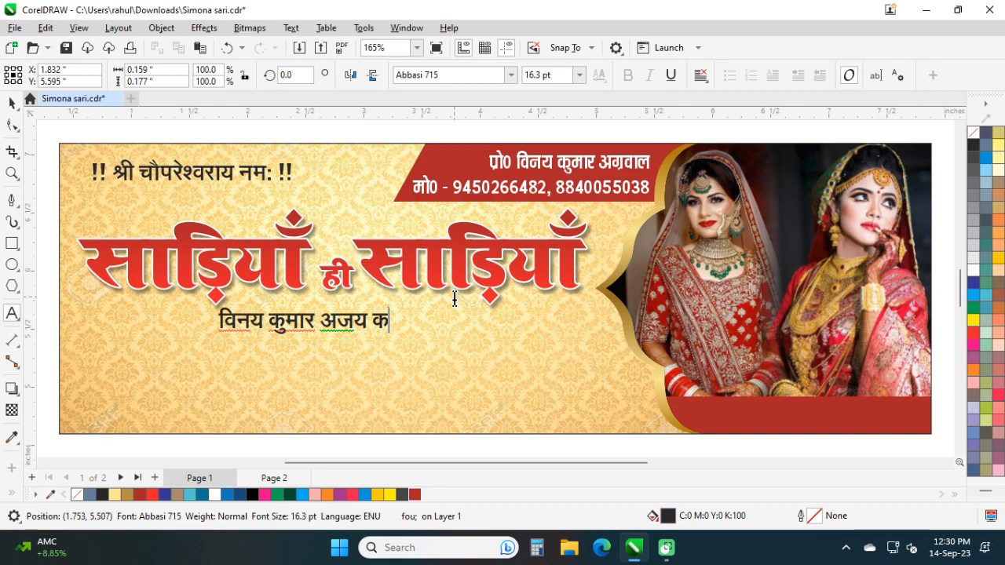
key("ctrl+space")
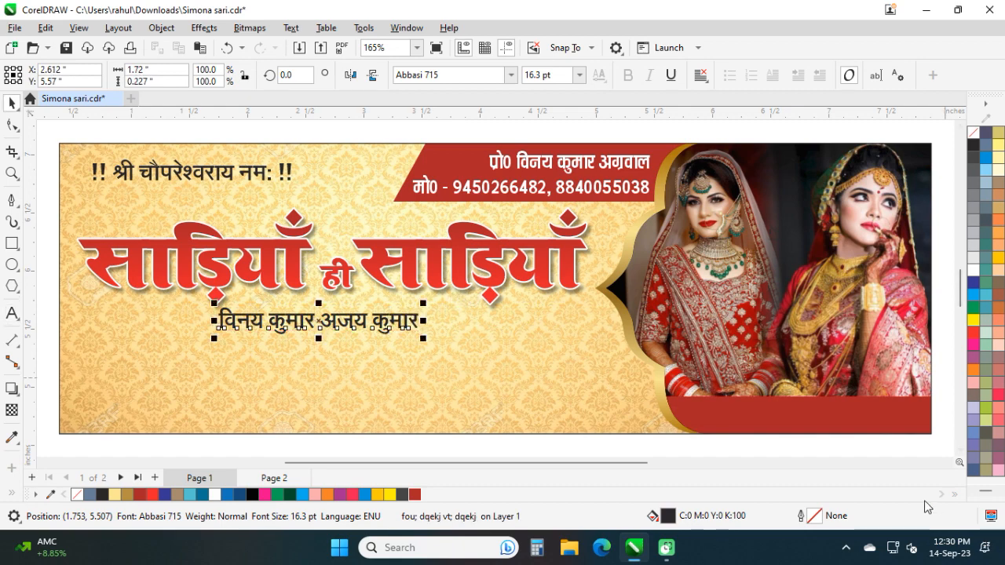
- Enlarge the owners' names line to about 2.4 in wide and fill it with blue, C100 M78 Y27 K14
key("ctrl+z")
left_click_drag(422, 343, 505, 355)
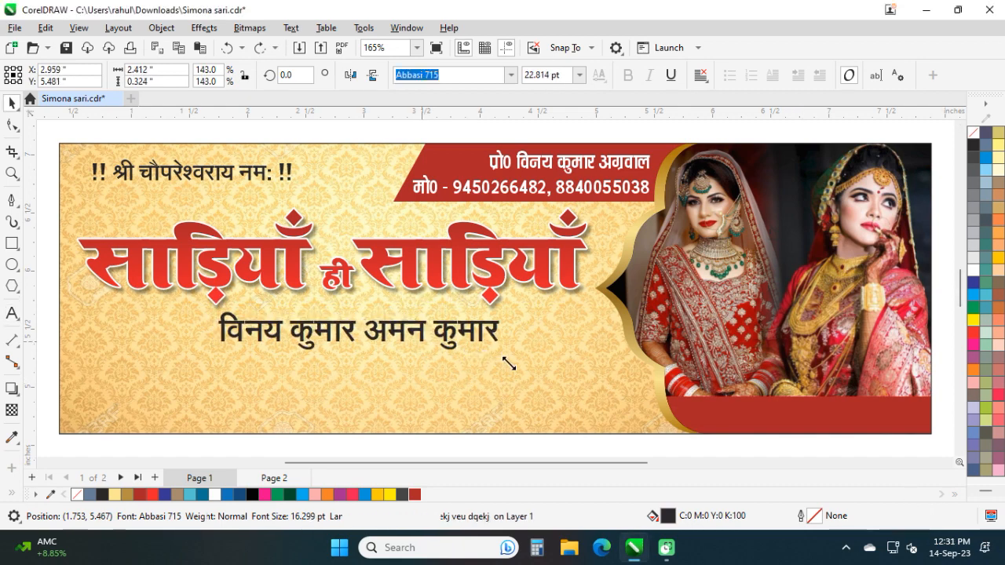
left_click(239, 495)
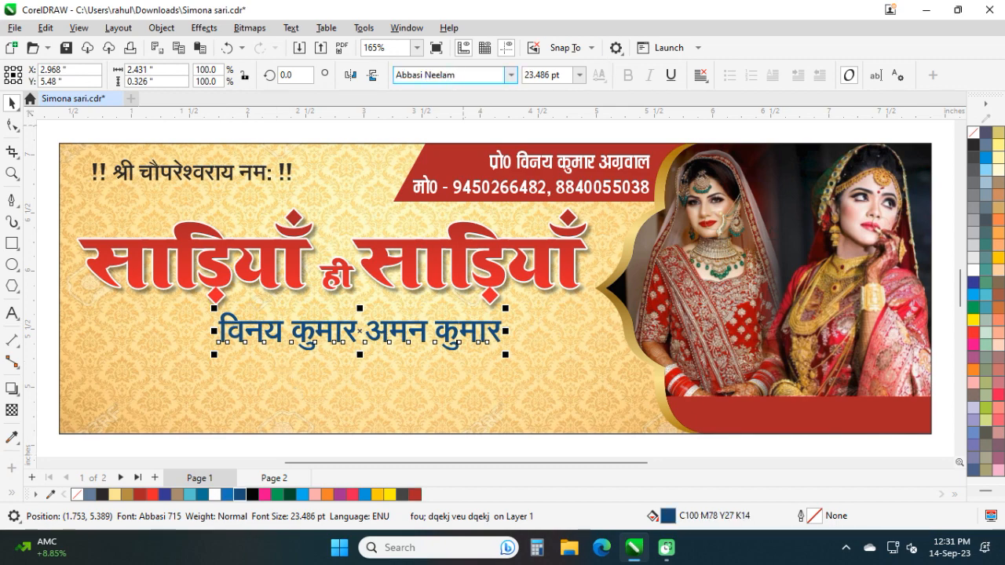
key("Return")
- Replace the owners' names line with the ready-styled blue, white-outlined version and position it below the headline
left_click(495, 335)
left_click_drag(502, 331, 429, 357)
key("Delete")
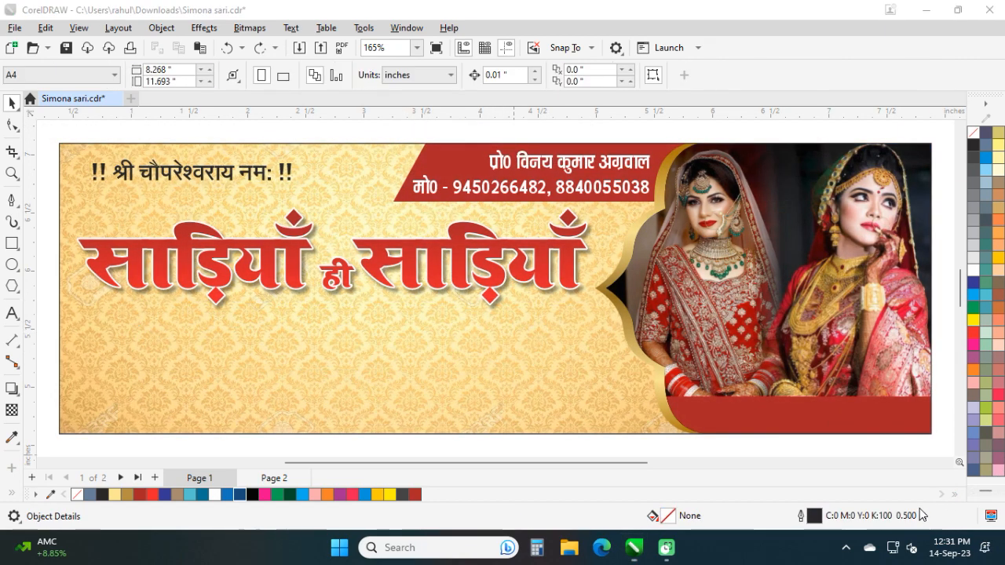
left_click(424, 356)
key("ctrl+z")
left_click(434, 353)
left_click_drag(434, 353, 444, 349)
- Place the green group with "सिमोना" and the wholesale saree tagline along the banner's bottom edge
scroll(451, 314, "down", 5)
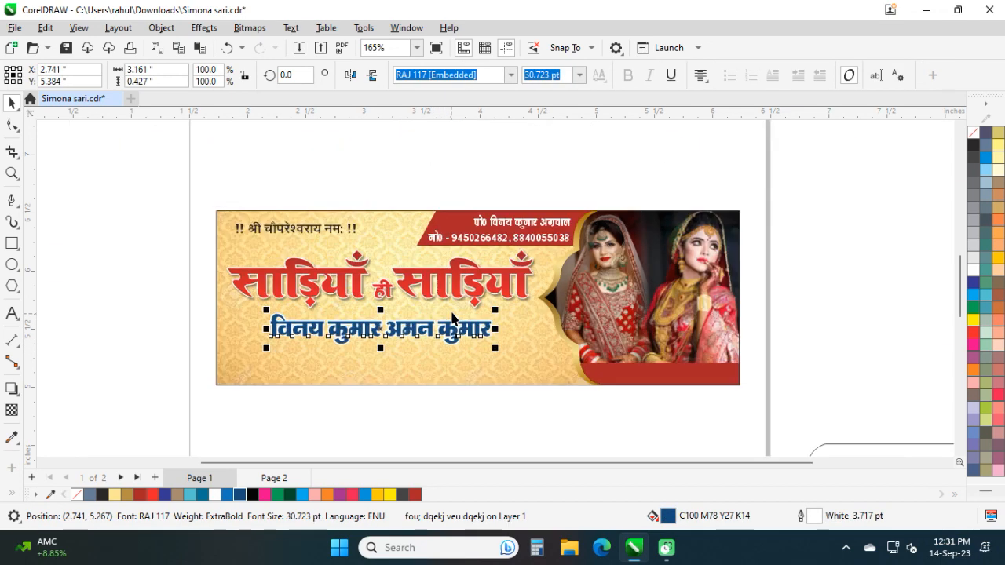
left_click(673, 385)
left_click_drag(673, 385, 615, 224)
left_click(691, 324)
left_click_drag(691, 324, 406, 189)
key("z")
left_click_drag(213, 139, 561, 225)
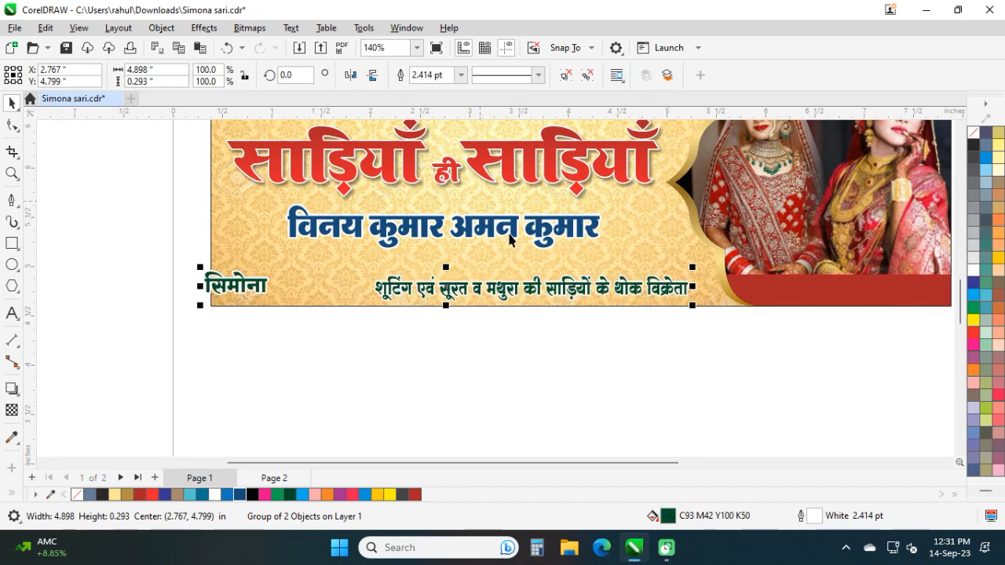
scroll(553, 274, "up", 1)
left_click_drag(509, 325, 530, 317)
scroll(376, 313, "up", 1)
left_click_drag(235, 361, 235, 370)
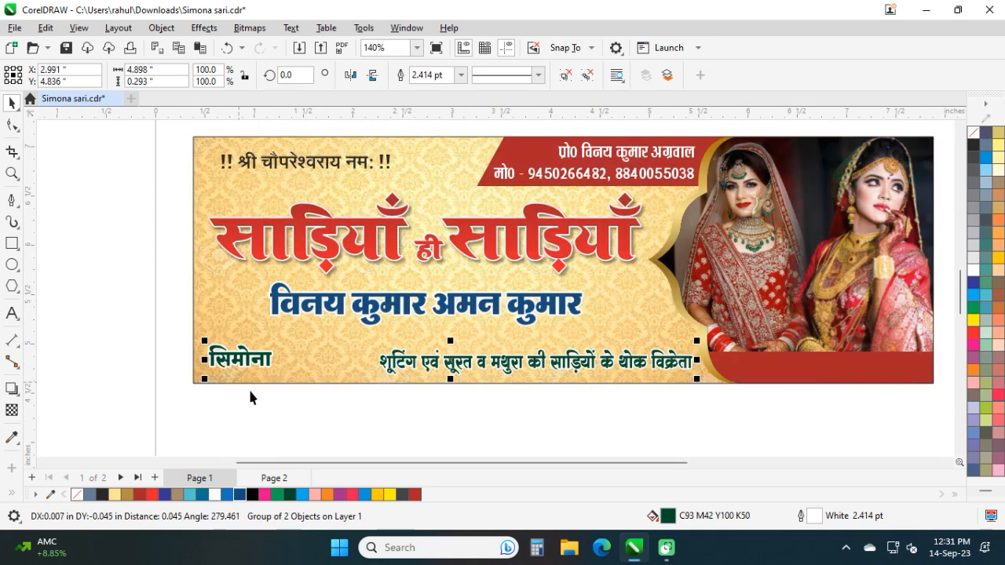
- Add the text "Simona" below the banner and set its font to Allessa Personal Use
key("F8")
left_click(266, 401)
type("Sim")
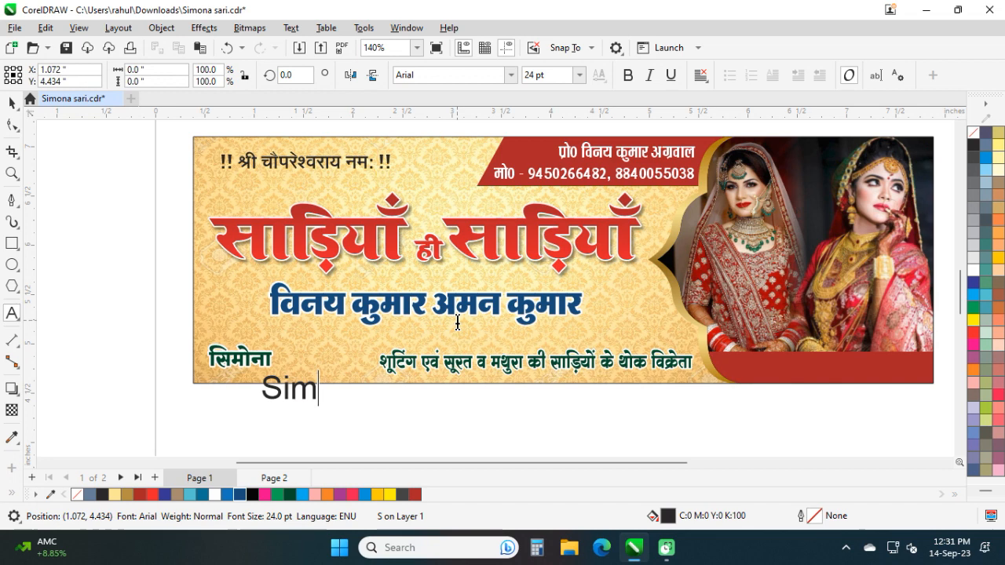
type("Allessa Personal Use")
key("Return")
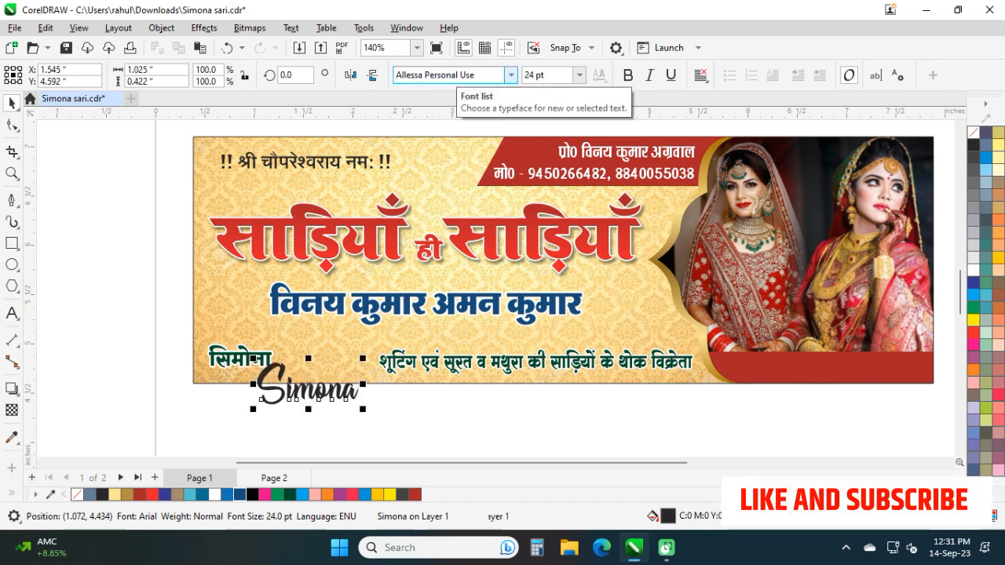
- Move "Simona" into the gap in the green tagline and scale it down to about 0.99 in wide
left_click_drag(346, 392, 360, 364)
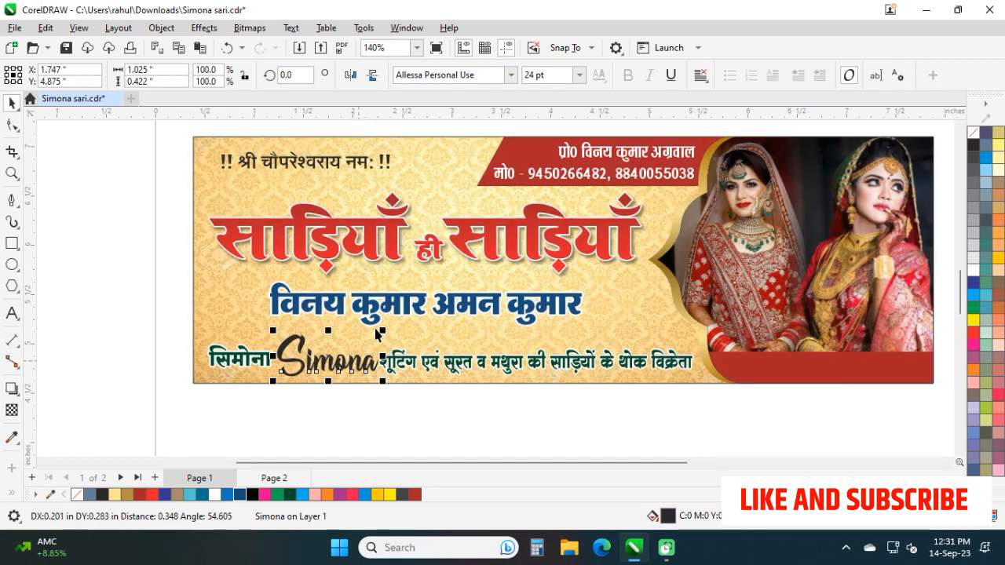
left_click(384, 318)
left_click(364, 360)
left_click_drag(381, 330, 366, 370)
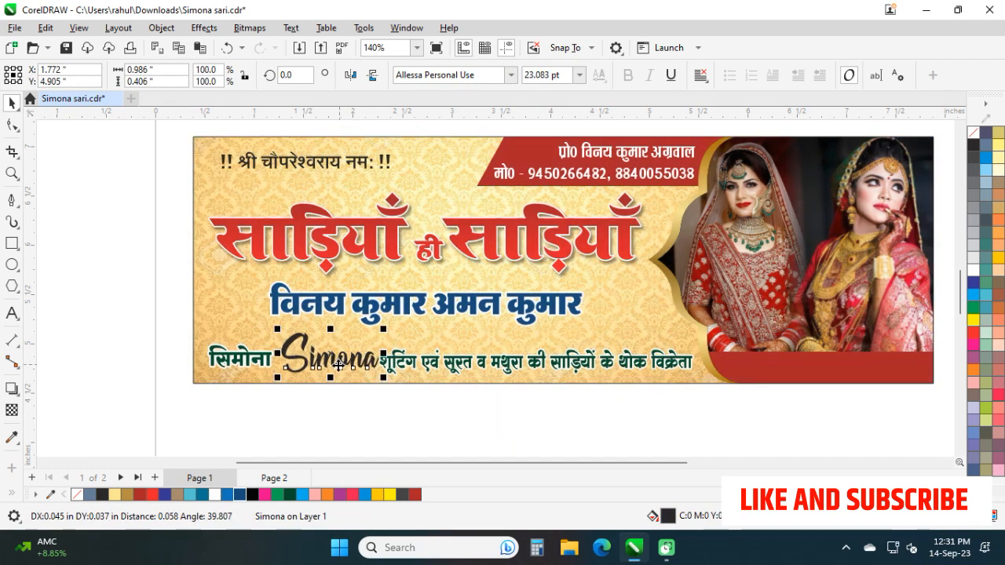
- Apply a vertical linear gradient of bright red and dark red to the "Simona" text
key("g")
scroll(353, 369, "up", 2)
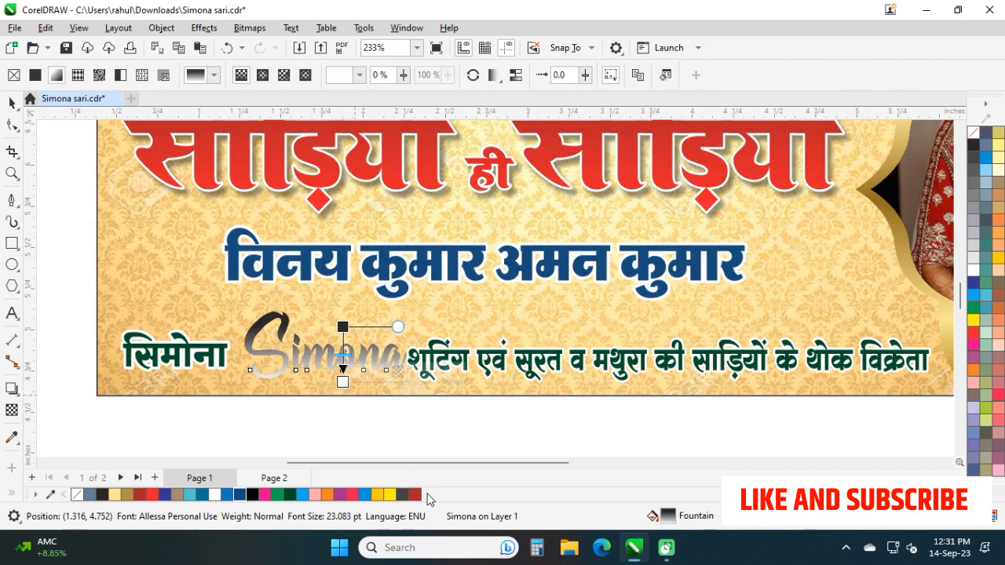
left_click_drag(417, 495, 342, 382)
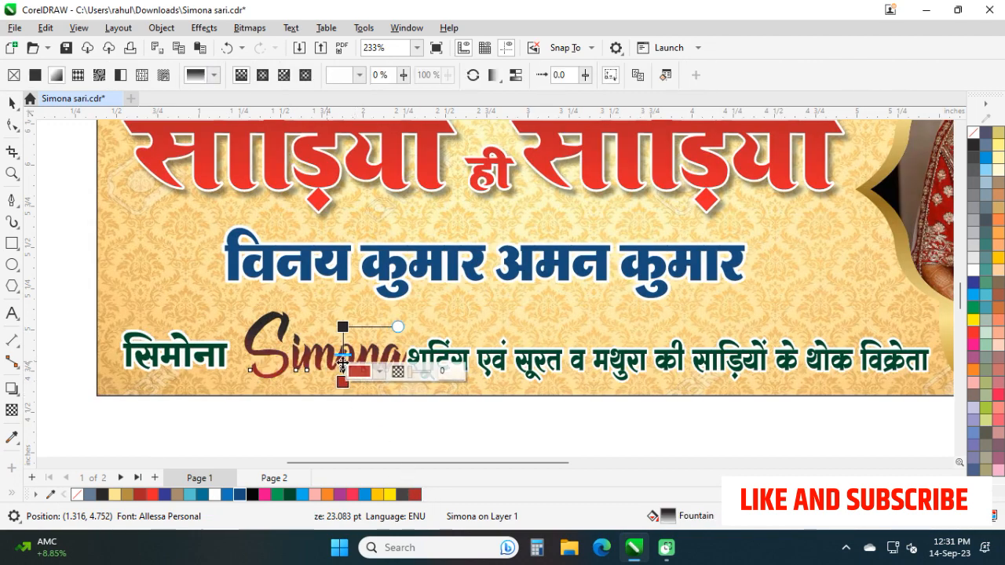
left_click(974, 334)
key("space")
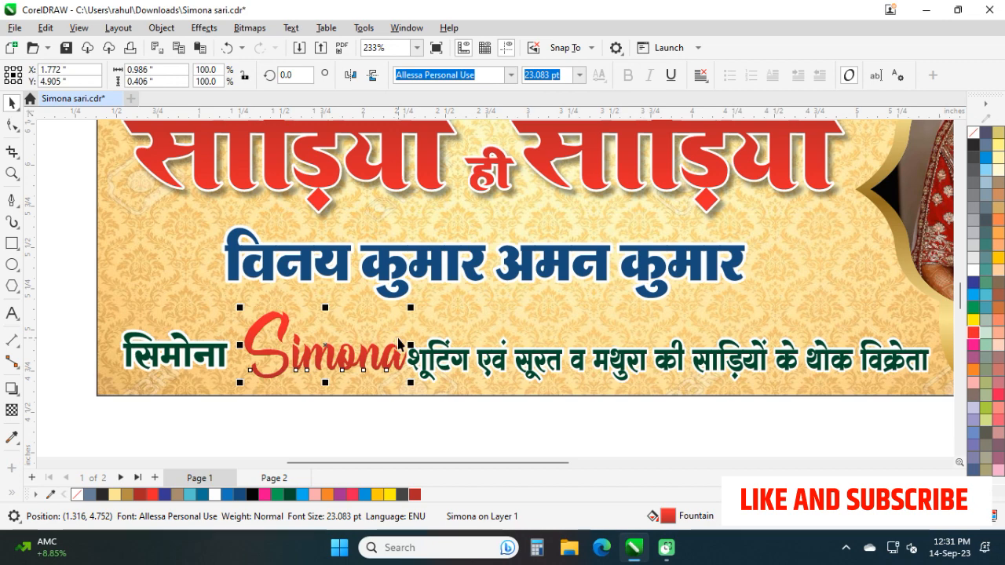
- Nudge "सिमोना" and the red "Simona" text to even out the spacing in the bottom tagline
left_click(151, 369)
left_click(151, 369, "ctrl")
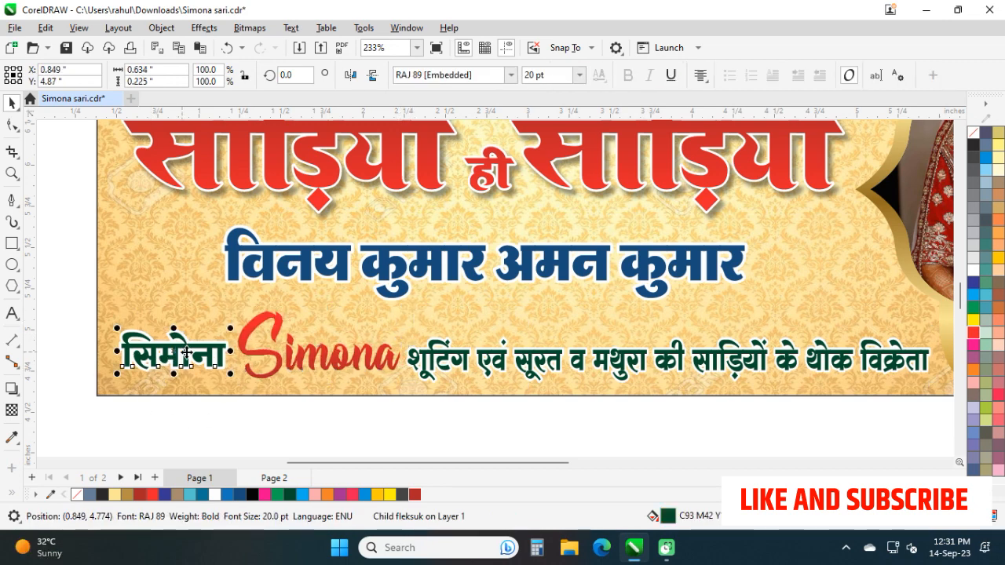
left_click(340, 371)
left_click(341, 370, "ctrl")
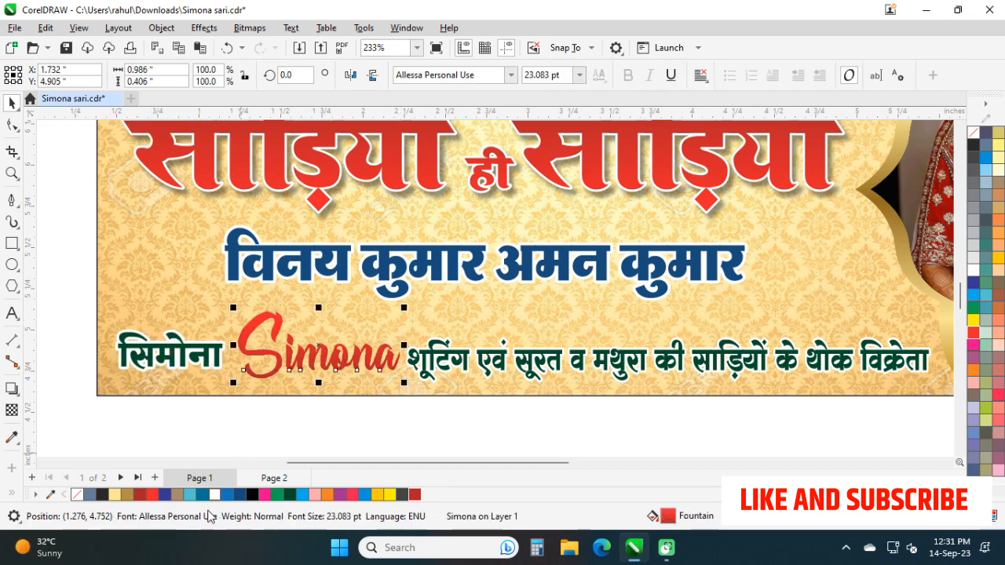
- Give the red "Simona" text a white outline
right_click(216, 496)
key("F12")
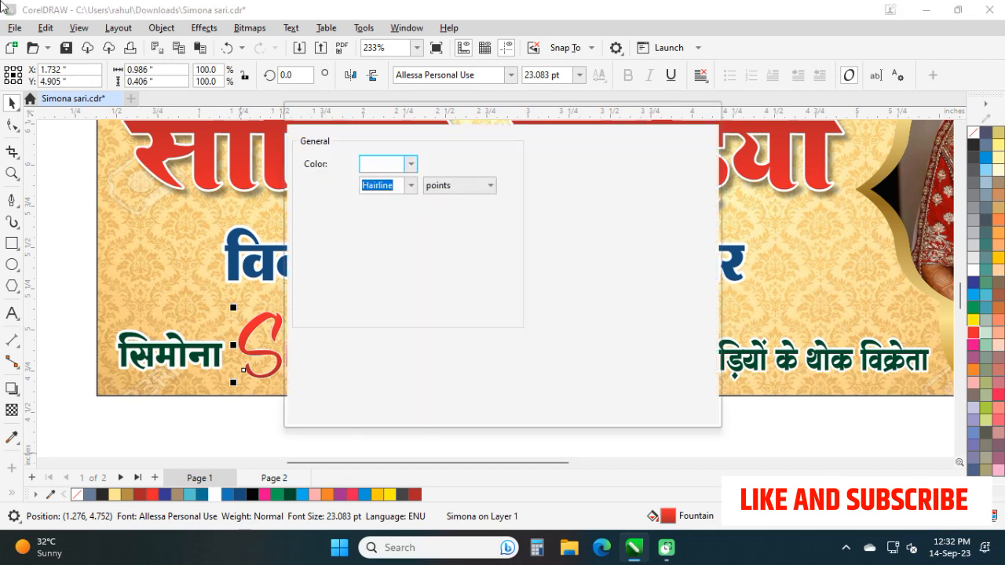
left_click(391, 296)
key("Return")
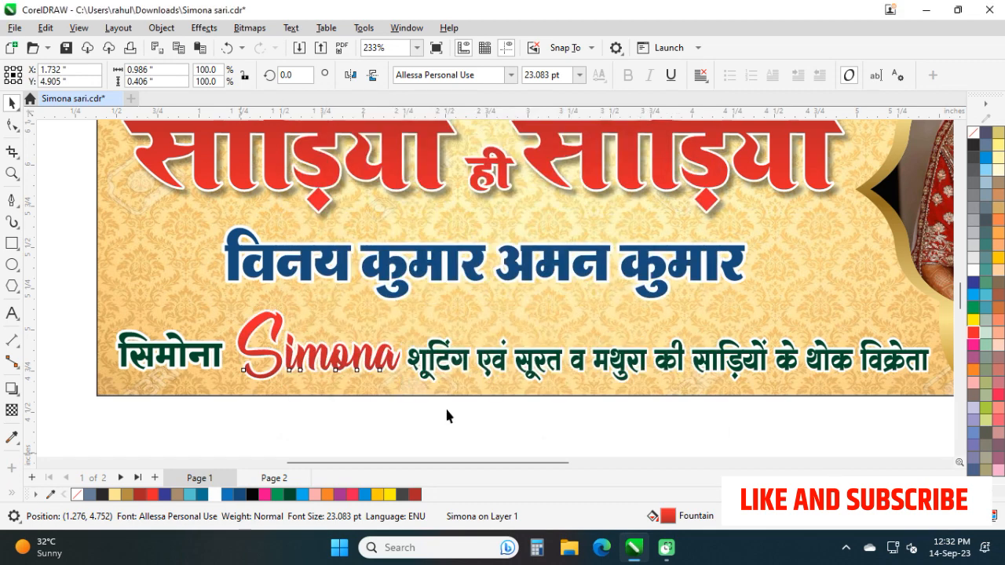
- Nudge the green wholesale saree tagline slightly to balance its gap beside "Simona"
left_click(417, 359, "ctrl")
left_click(373, 353)
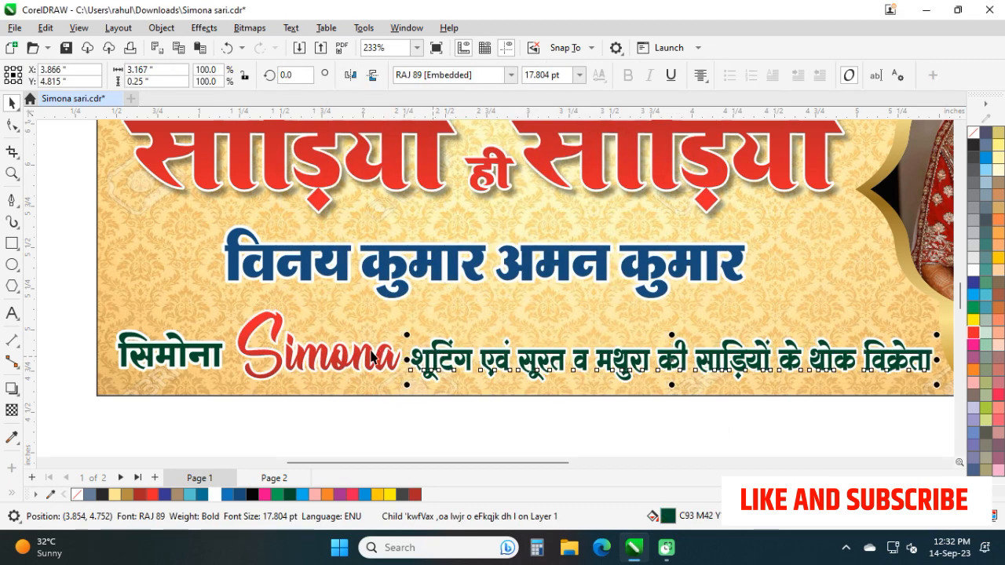
left_click(466, 322)
key("shift+F2")
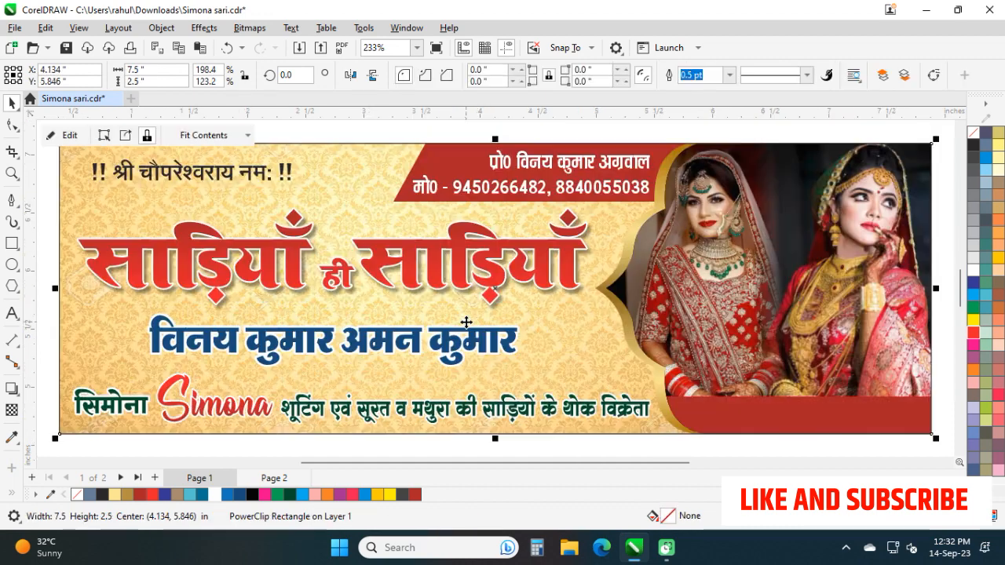
- Replace the invocation above the headline with "।। ॐ चौपरेश्वराय नमः ।।" in dark green Abbasi Akash, about 12.7 pt
left_click(446, 335)
left_click(410, 289)
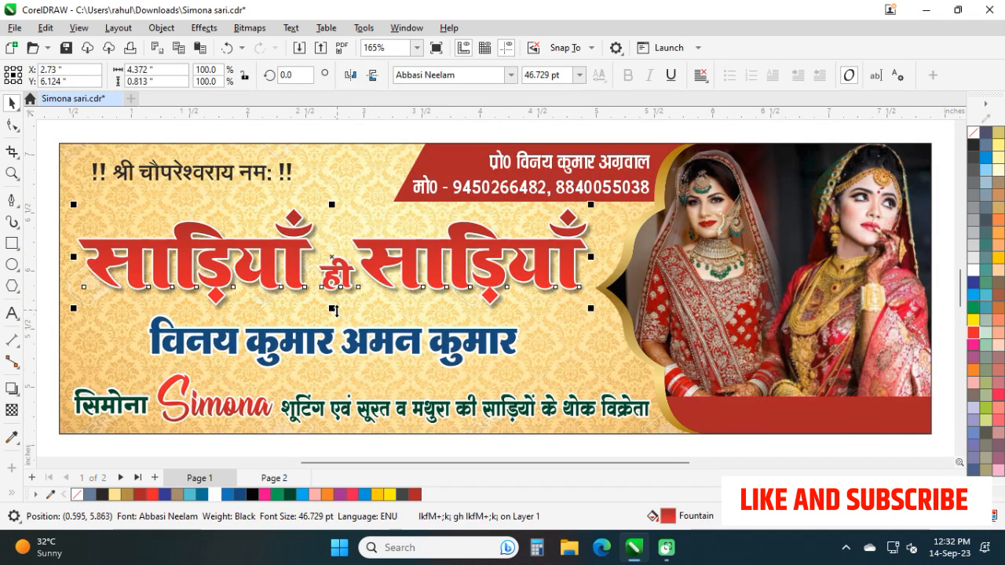
left_click(220, 174)
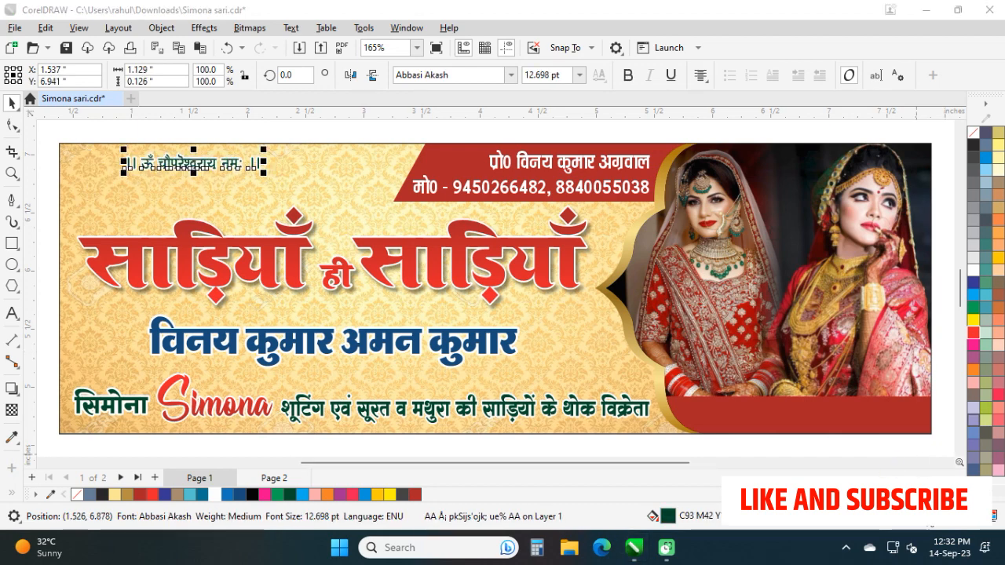
- Give the banner's outer rectangle a red 2.0 pt outline and preview the banner full screen
left_click(877, 391)
right_click(974, 338)
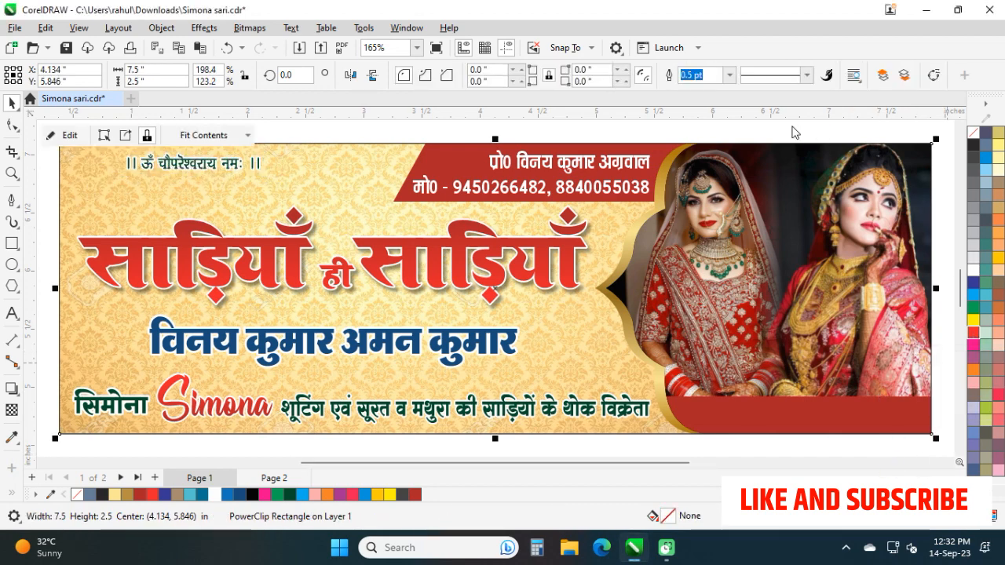
key("Return")
key("Escape")
key("F9")
key("Escape")
left_click(605, 405)
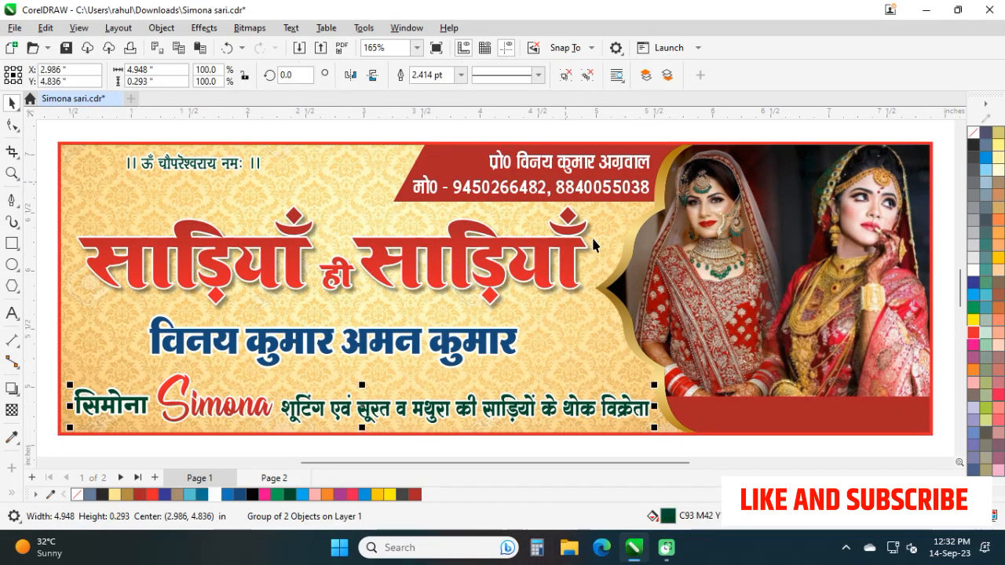
- Add the text "नगरपालिका परिषद राठ" over the bride photo in Abbasi Bhima, 24 pt
key("F8")
left_click(672, 315)
type("jh")
key("ctrl+space")
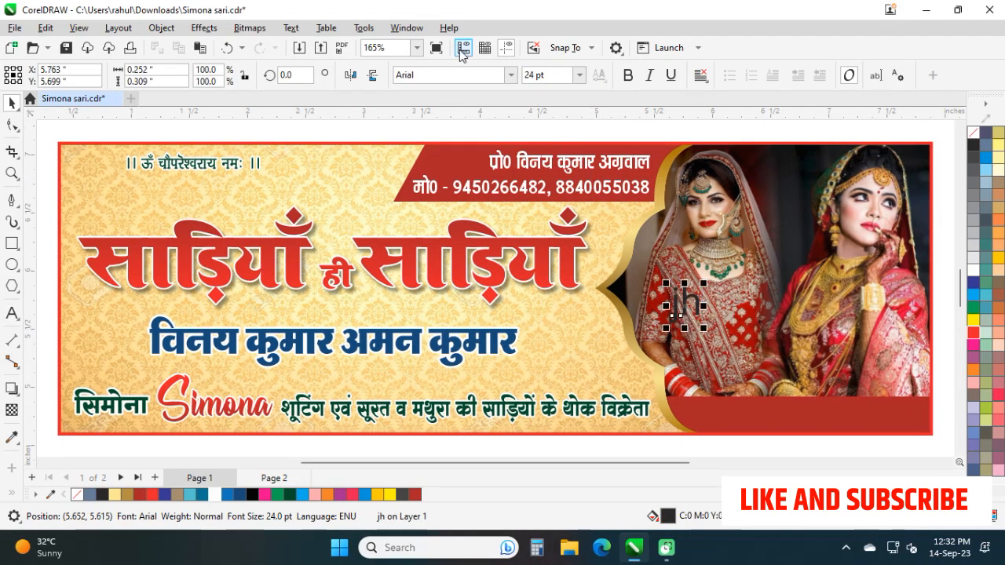
left_click(445, 72)
type("Abbasi Bhim")
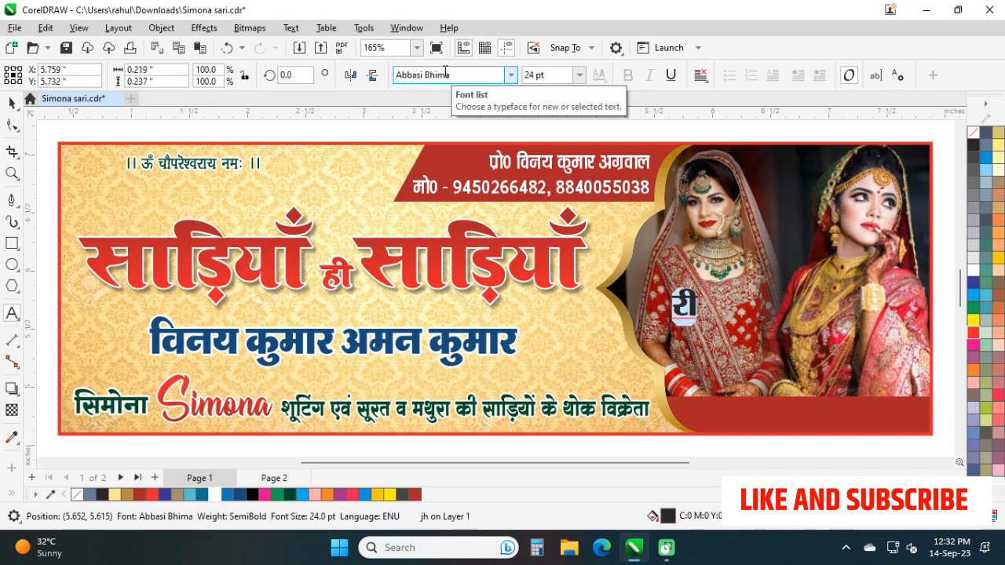
type("uxjikfydk if")
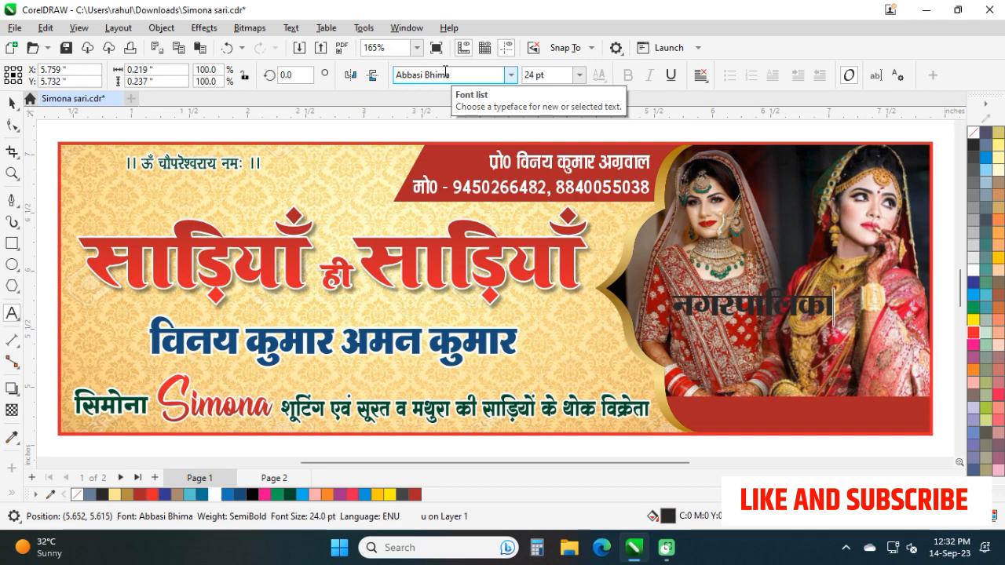
type("j\"kn jkB")
key("ctrl+space")
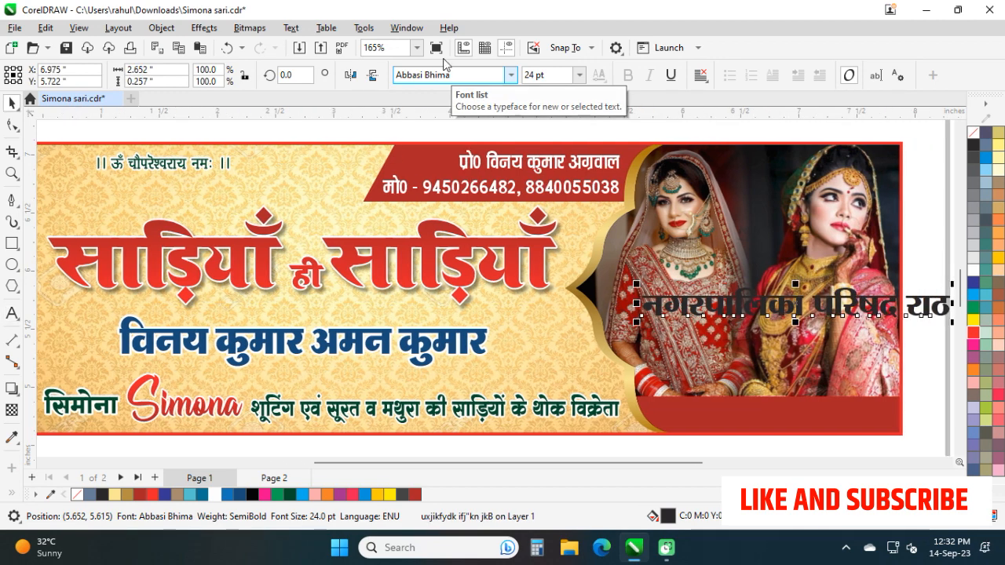
- Fill "नगरपालिका परिषद राठ" with white and fit it, about 1.98 in wide, into the red strip below the bride photo
left_click(975, 271)
left_click_drag(922, 301, 741, 363)
left_click_drag(803, 363, 727, 363)
left_click_drag(695, 395, 698, 402)
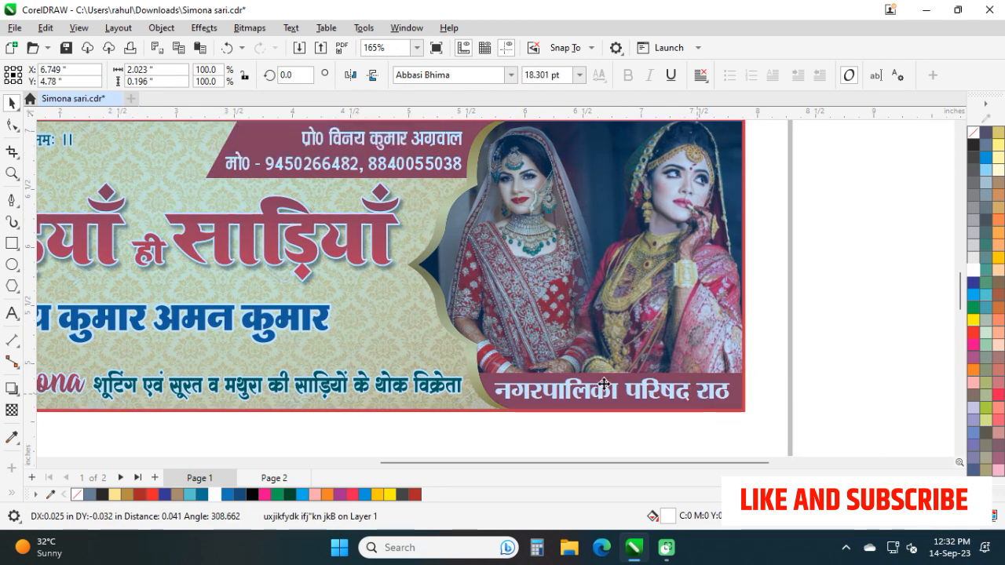
mouse_move(488, 372)
left_mouse_down()
mouse_move(507, 379)
mouse_move(492, 372)
left_mouse_up()
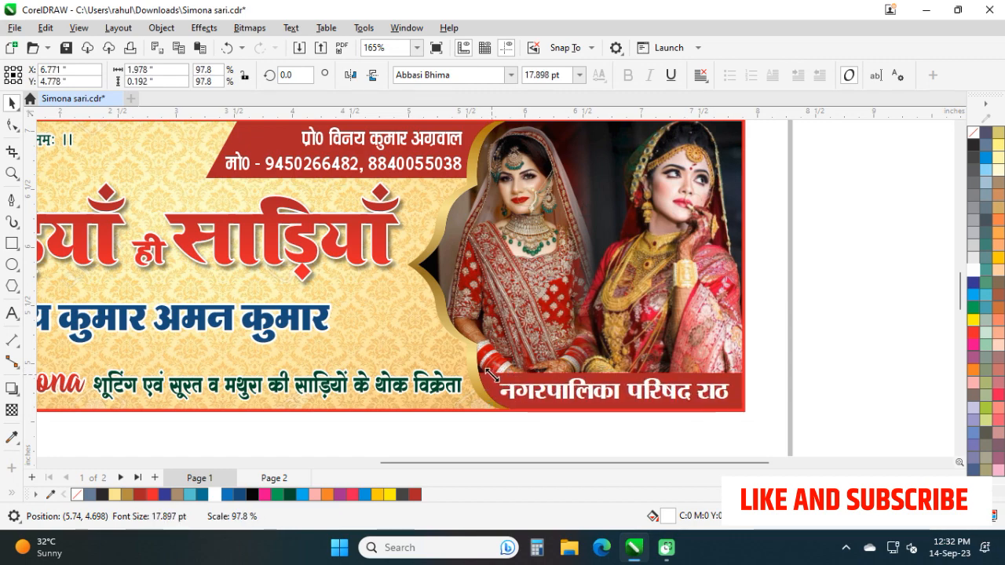
left_click(509, 344)
key("F4")
key("Escape")
- Nudge the white proprietor and mobile number lines slightly within the red contact strip
left_click(628, 206)
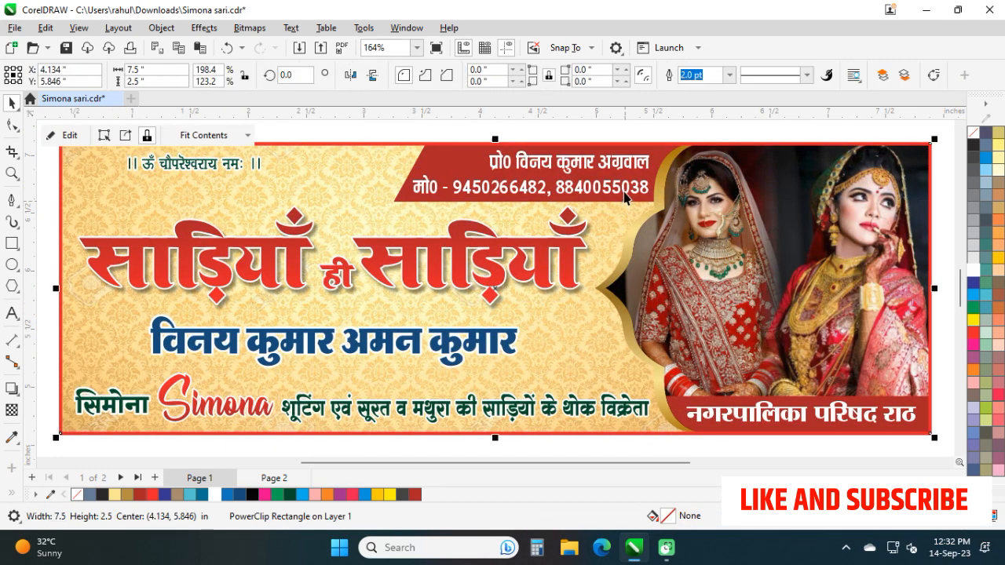
left_click(626, 188)
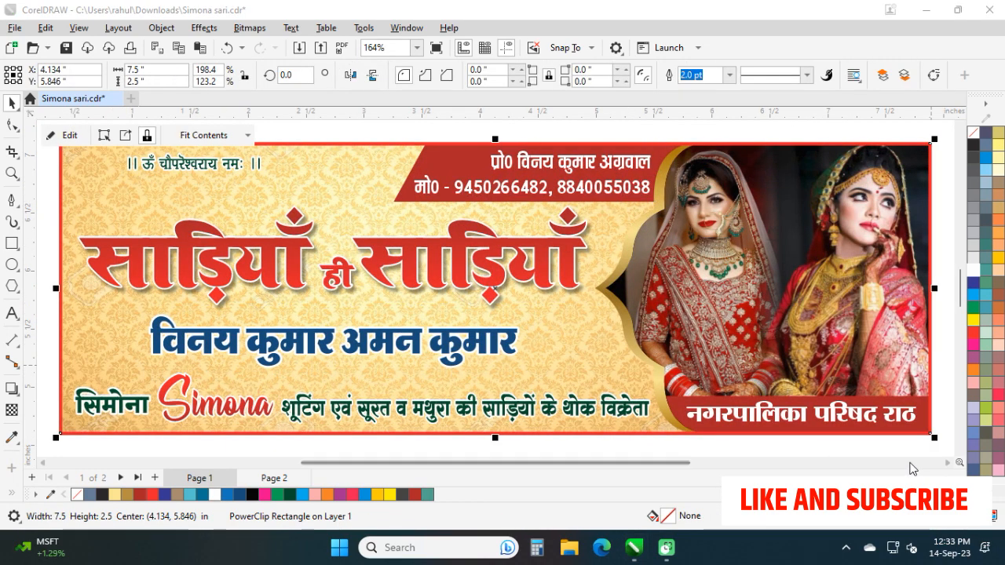
left_click(897, 441)
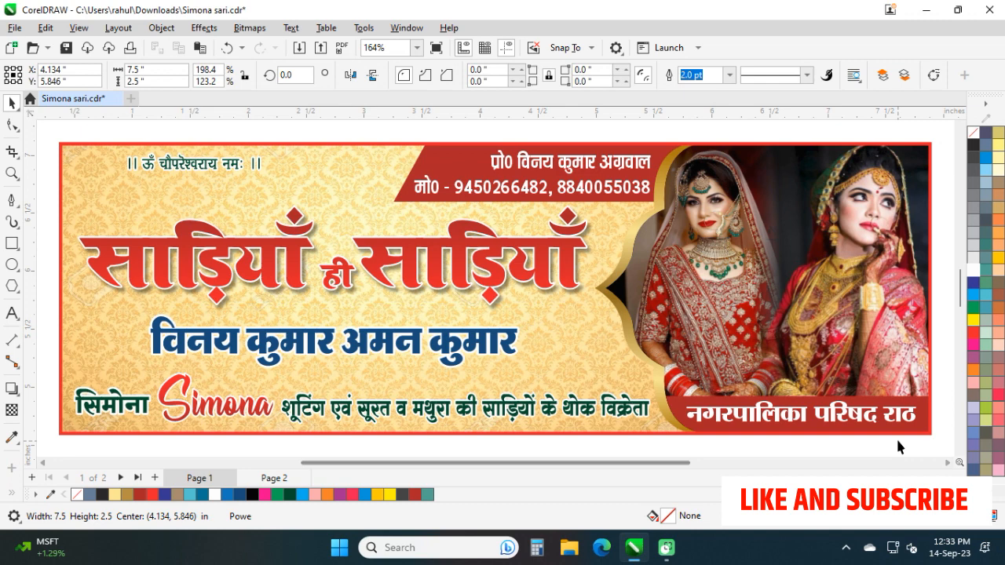
- Replace the stray blue text beside the page with the two-line slogan "आपका विश्वास / हमारी गारन्टी"
key("F4")
left_click(714, 421)
scroll(707, 289, "up", 5)
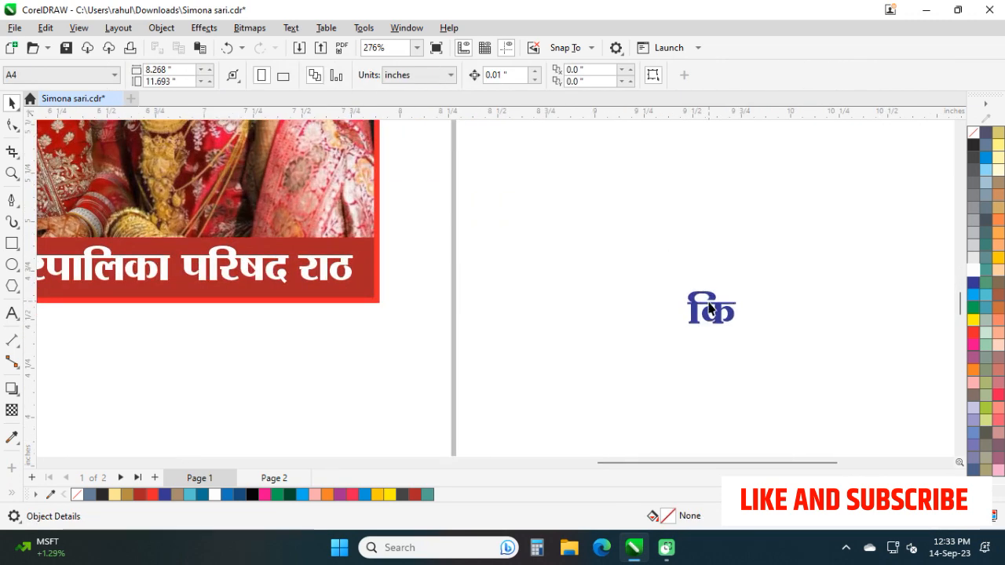
double_click(715, 306)
type("आपका वि")
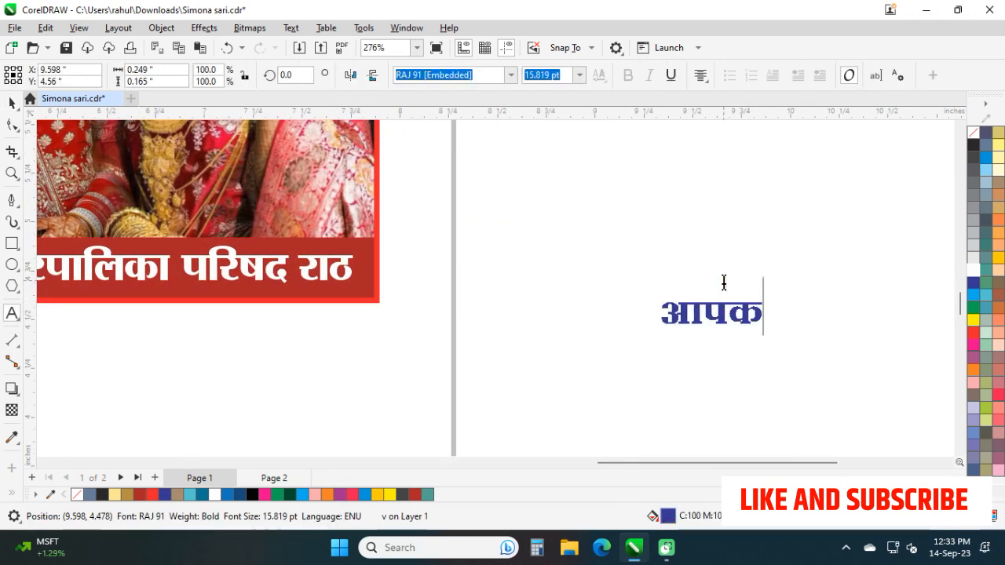
type("श्वास ")
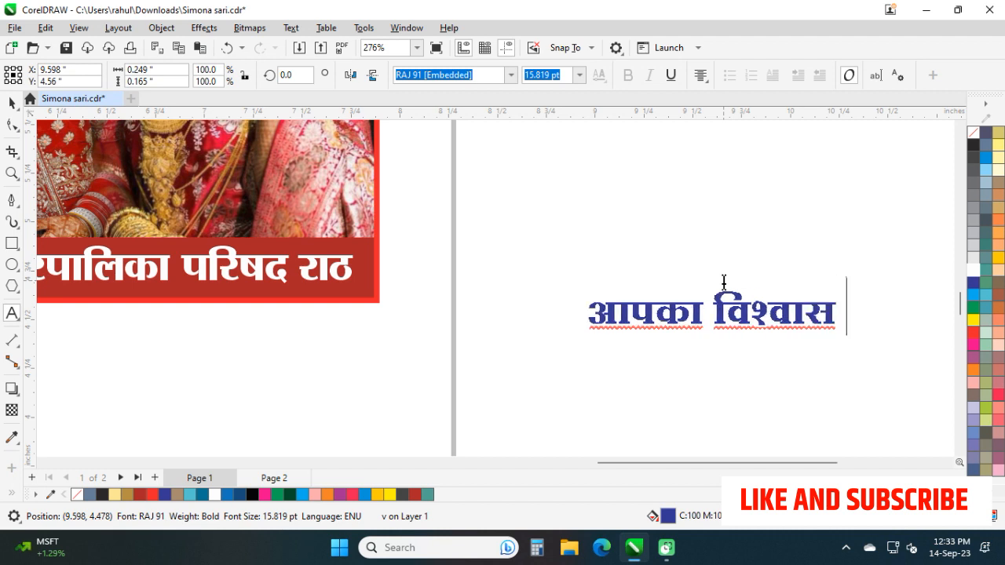
type("हमारी")
key("Return")
type("गारन्टी")
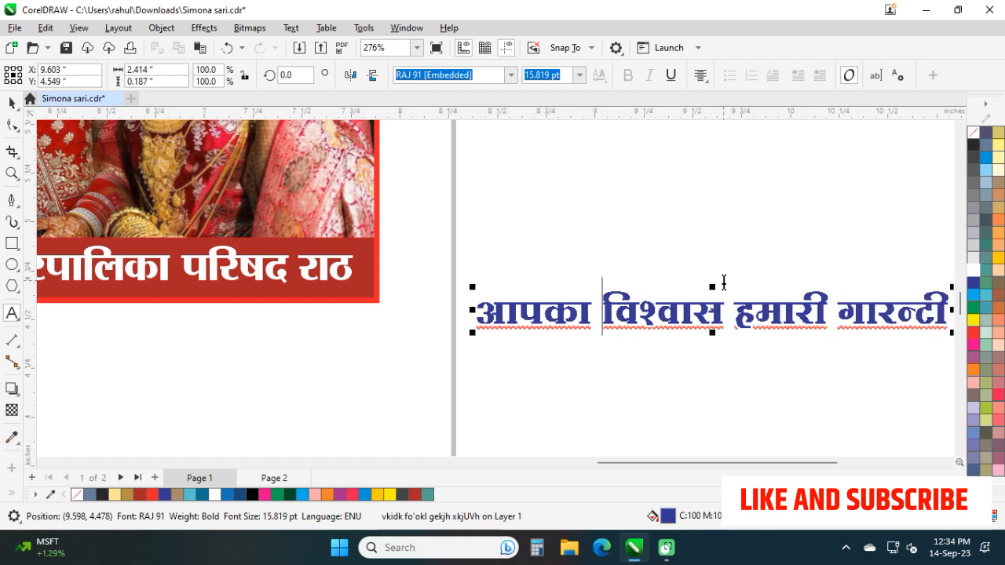
left_click(724, 283)
key("Return")
key("ctrl+space")
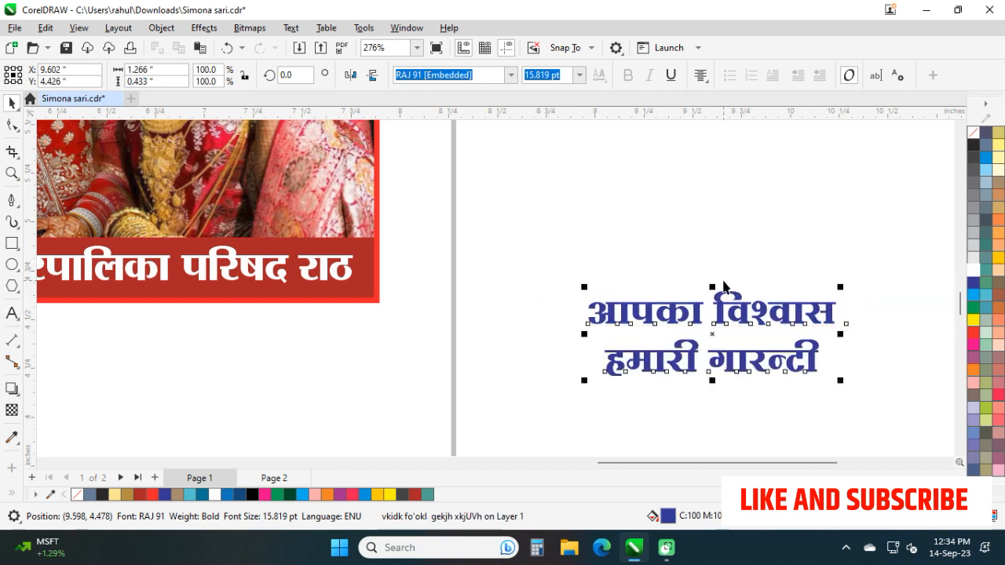
- Fill the slogan with yellow, add a black outline, and place it over the bride's hands, about 10.4 pt and rotated 10.467°
left_click(973, 322)
scroll(986, 330, "down", 2)
left_click_drag(756, 308, 580, 259)
left_click_drag(671, 225, 582, 233)
left_click_drag(496, 291, 578, 271)
left_click(578, 271)
left_click_drag(663, 274, 663, 262)
left_click_drag(666, 224, 642, 234)
scroll(651, 260, "up", 1)
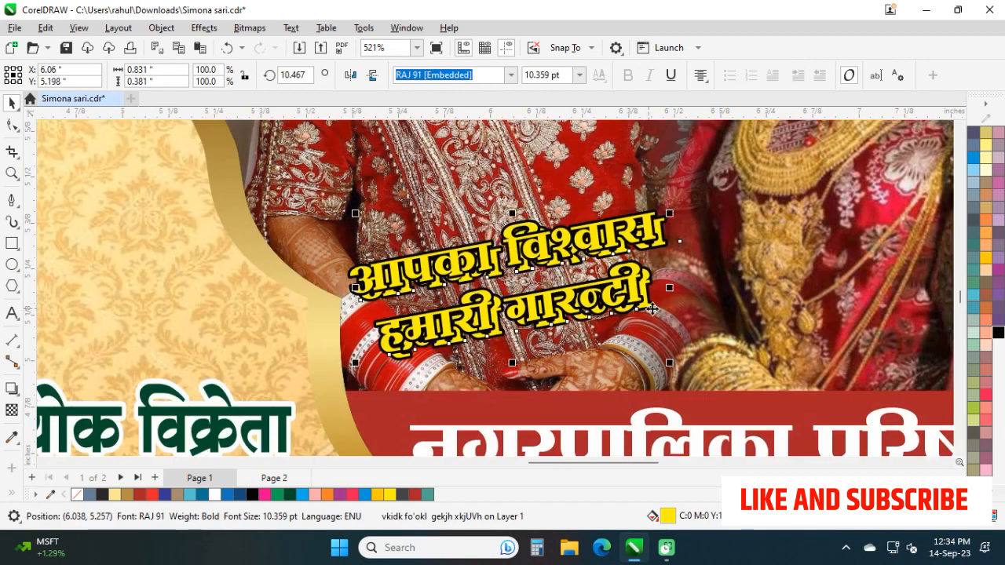
- Add a slightly offset black copy of the slogan behind the yellow text as a shadow
left_click(998, 333)
key("Left")
key("Up")
key("Up")
key("Down")
key("Up")
left_click_drag(625, 284, 629, 280)
left_click(748, 283)
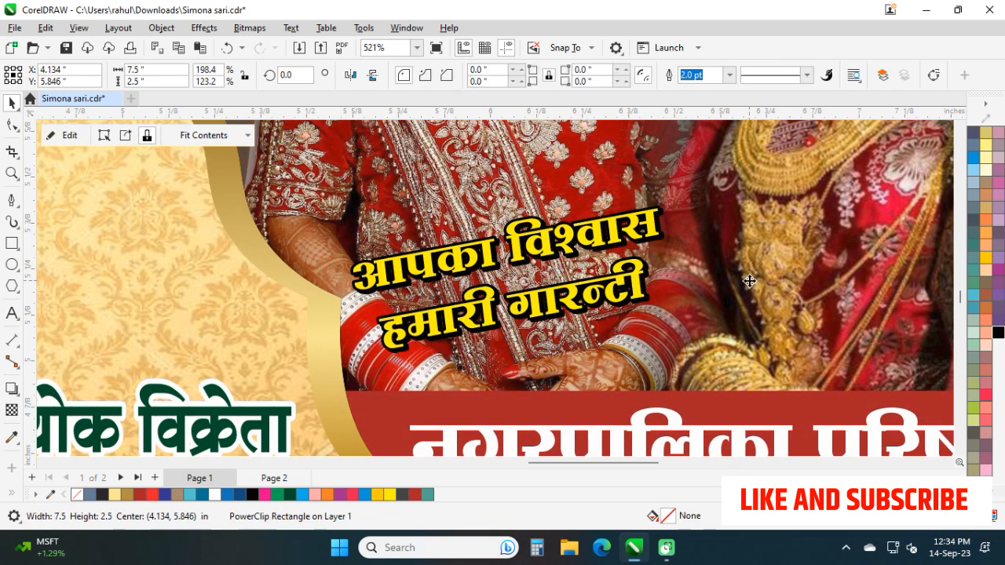
- Group the slogan with its shadow, enlarge it to about 0.98 in wide, and move it to the photo's lower gold edge
key("F4")
key("Escape")
left_click_drag(914, 319, 834, 290)
left_click_drag(552, 365, 553, 365)
left_click_drag(686, 359, 704, 366)
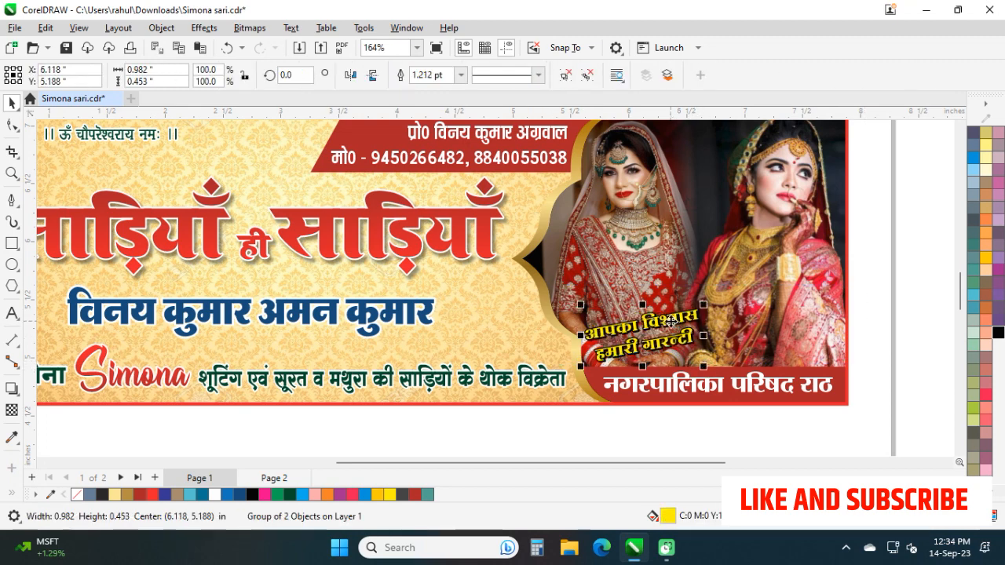
left_click_drag(673, 322, 662, 325)
left_click(495, 367)
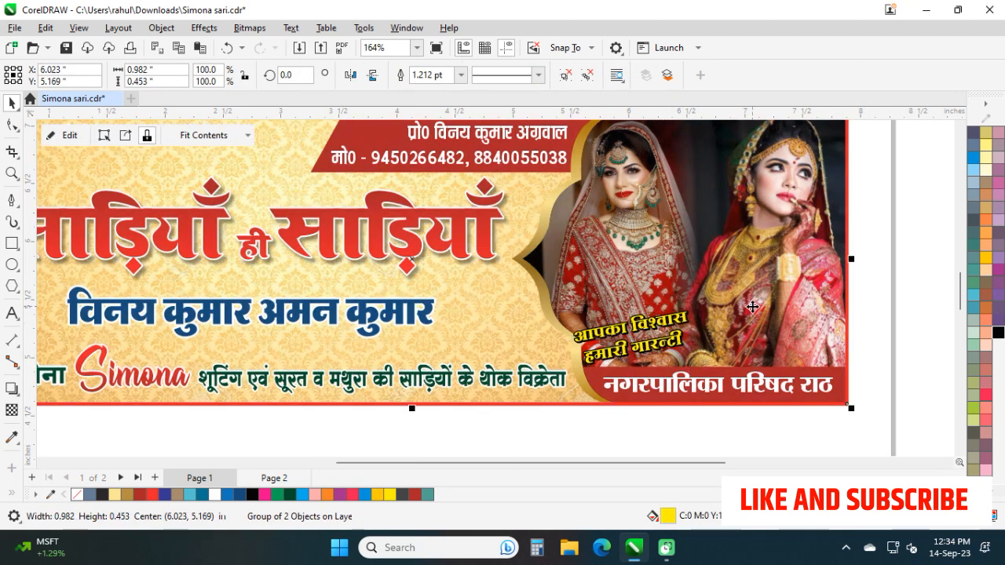
left_click_drag(495, 367, 578, 397)
- Shift the green tagline slightly right, and nudge "Simona" right and down to center it in the gap
left_click(578, 397)
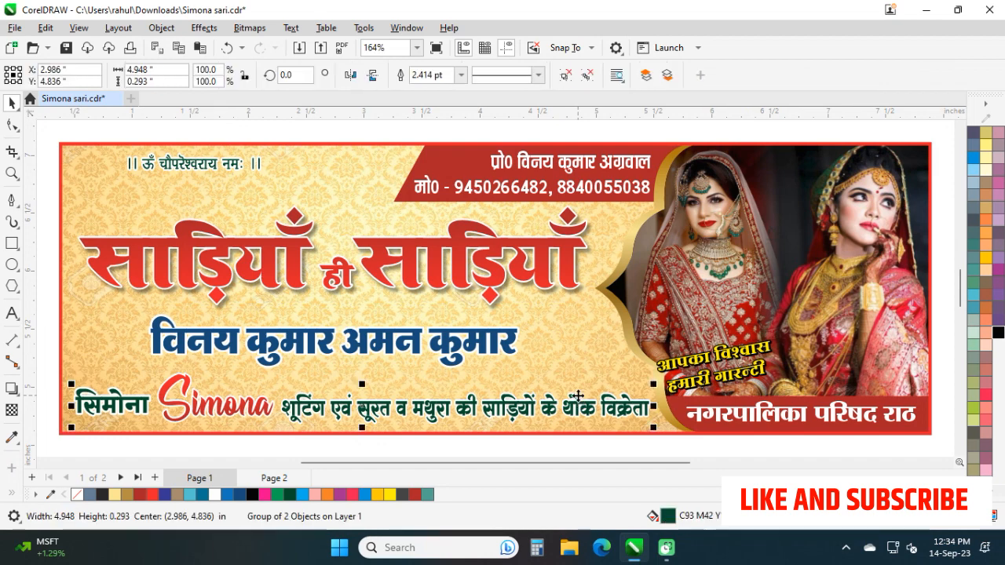
left_click(240, 413, "ctrl")
key("Right")
key("Right")
key("Right")
key("Right")
key("Right")
key("Down")
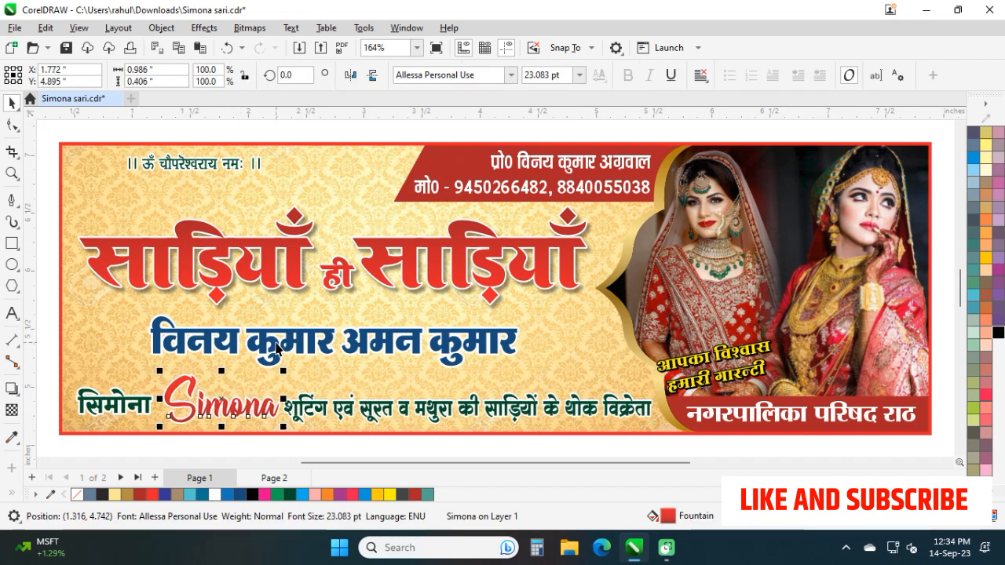
- Open page 2 and examine the finished banner version, including in full-screen preview
left_click(278, 344)
left_click(223, 171)
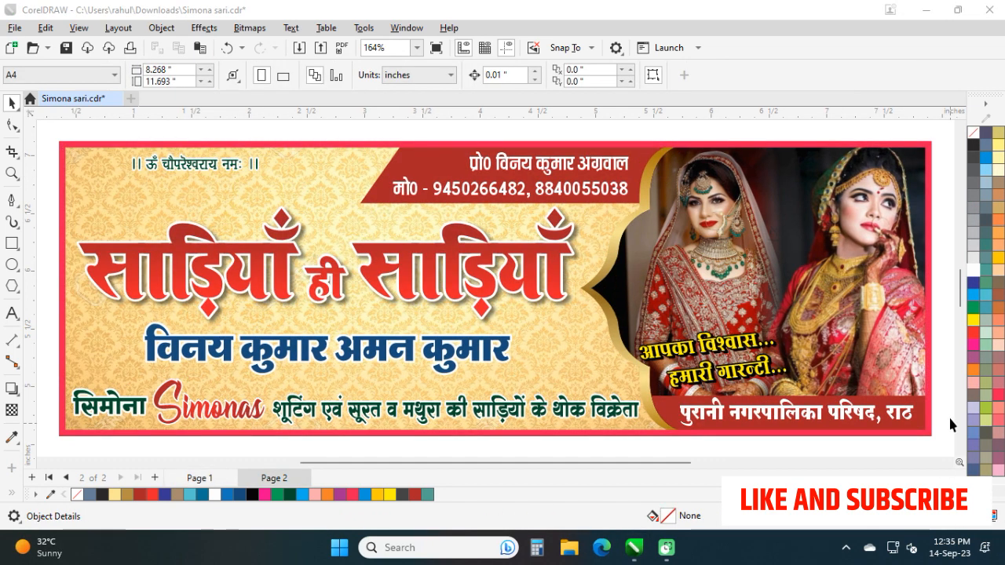
key("F9")
left_click(948, 416)
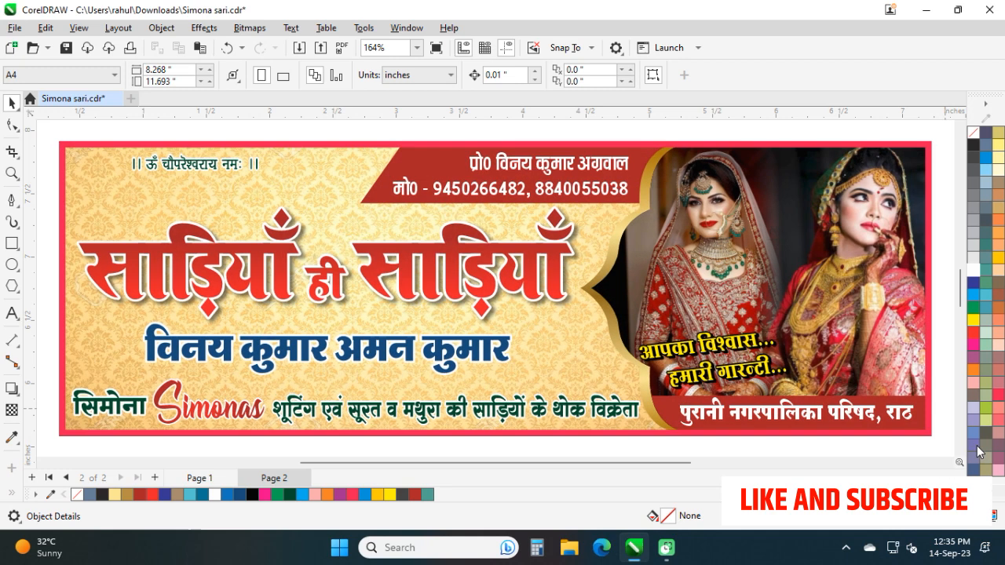
scroll(711, 275, "down", 1)
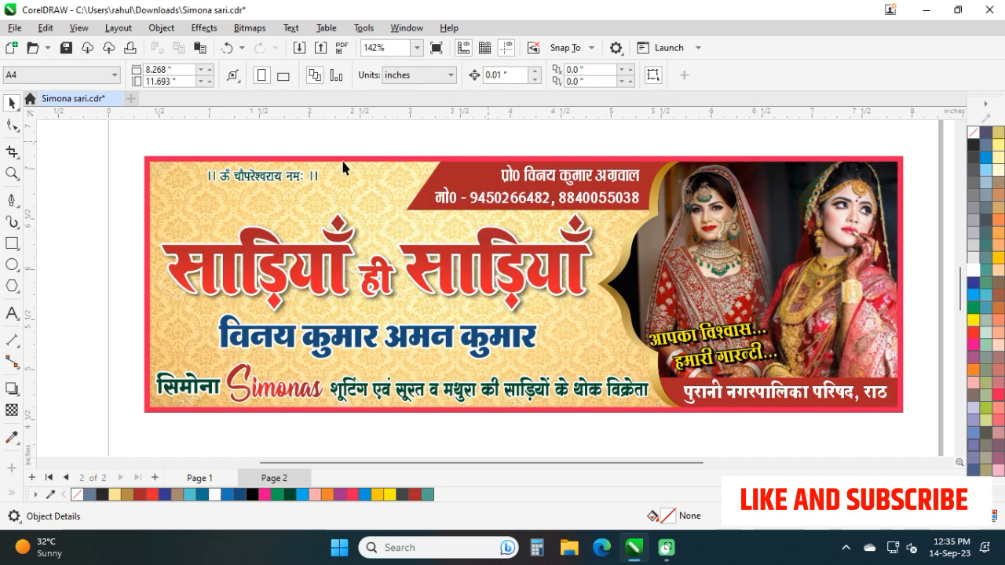
scroll(691, 253, "up", 1)
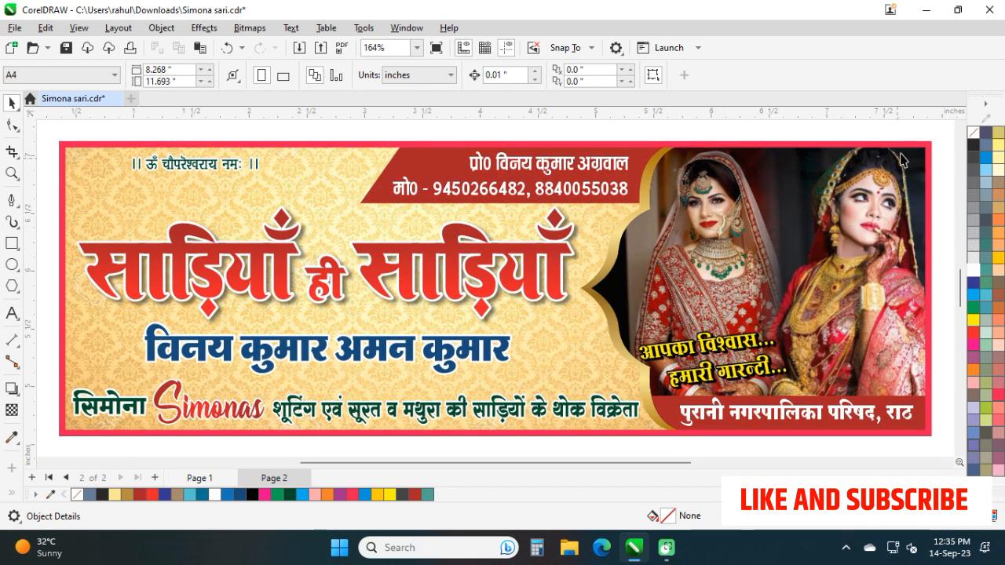
right_click(929, 123)
left_click(888, 134)
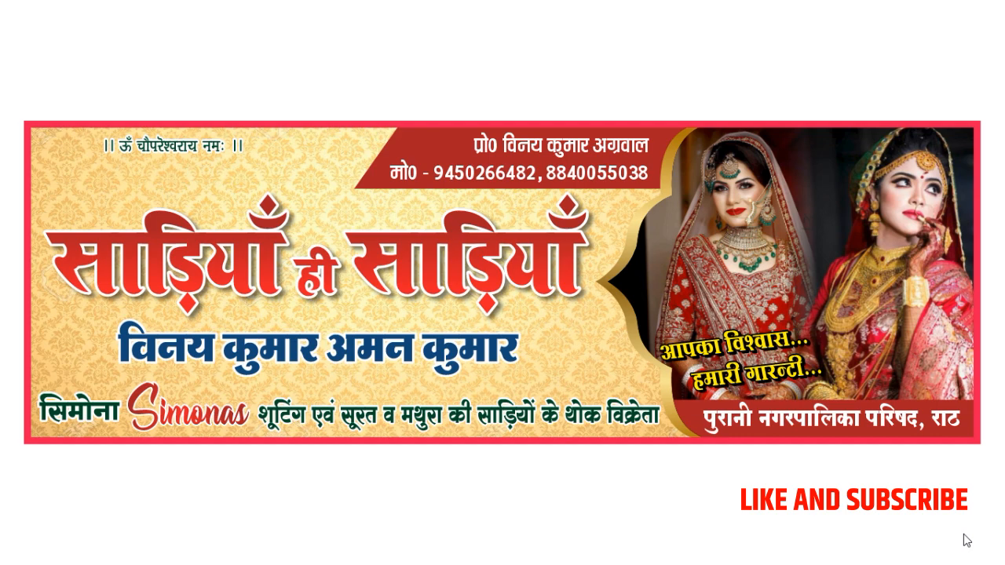
key("Escape")
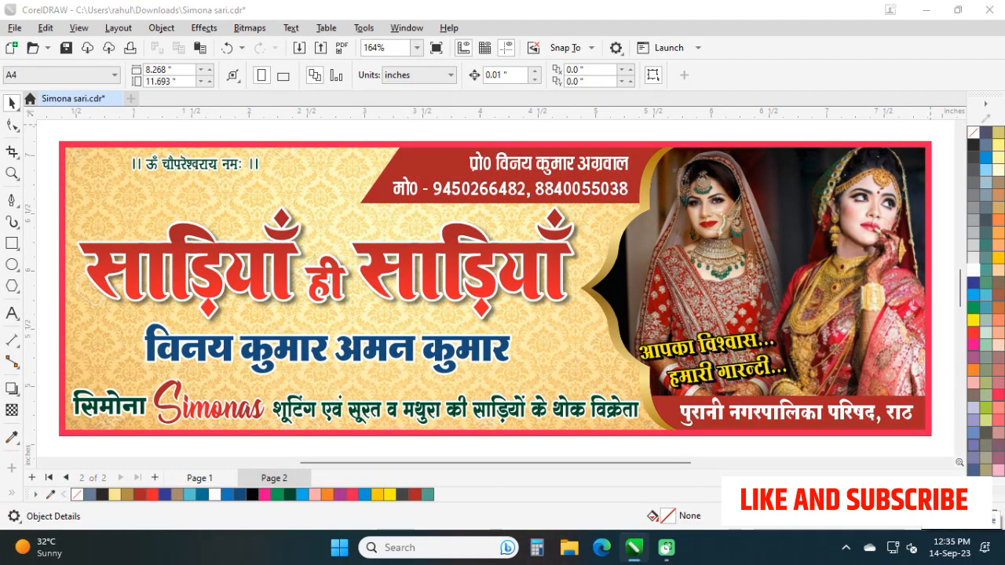